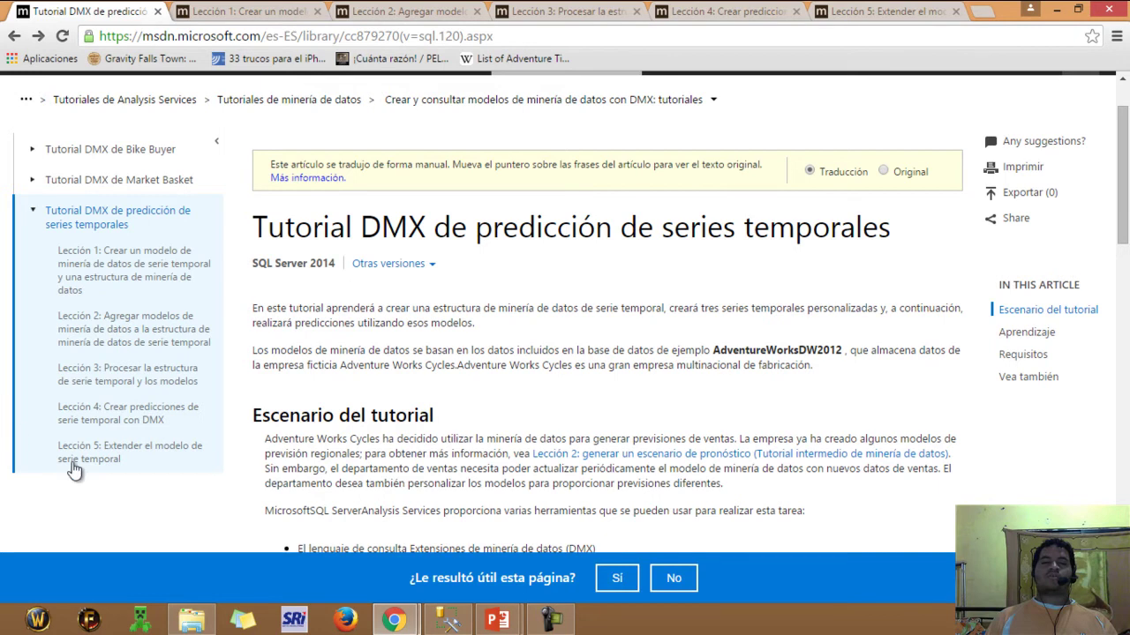
- Review the Lección 1 tutorial page and its matching slide, from the introduction to the complete CREATE MINING MODEL statement
mouse_move(431, 346)
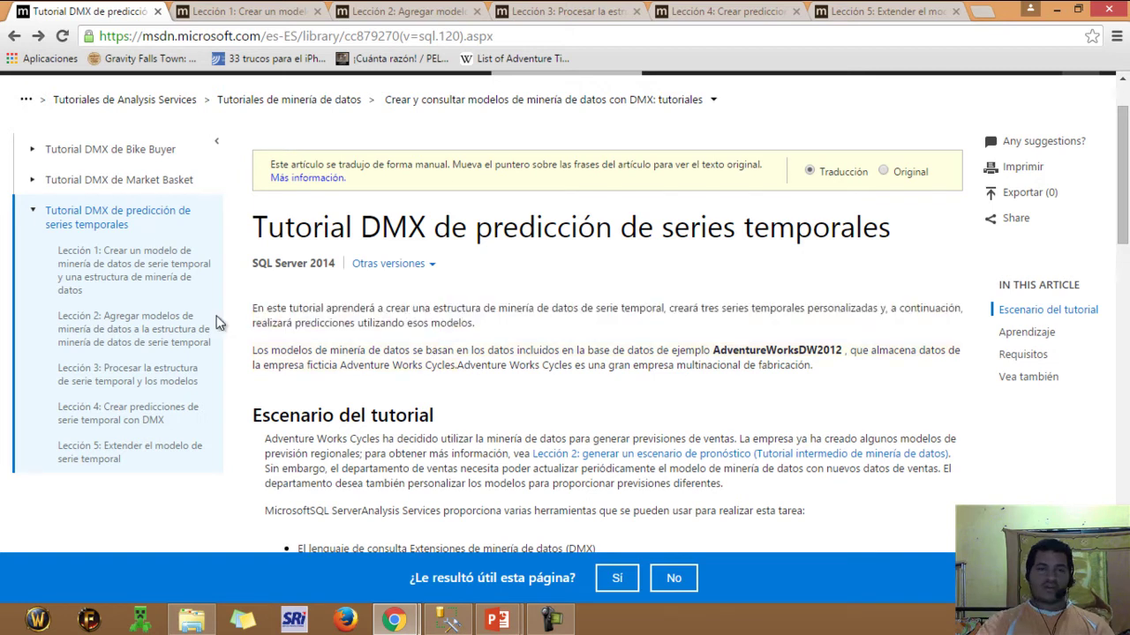
mouse_move(379, 306)
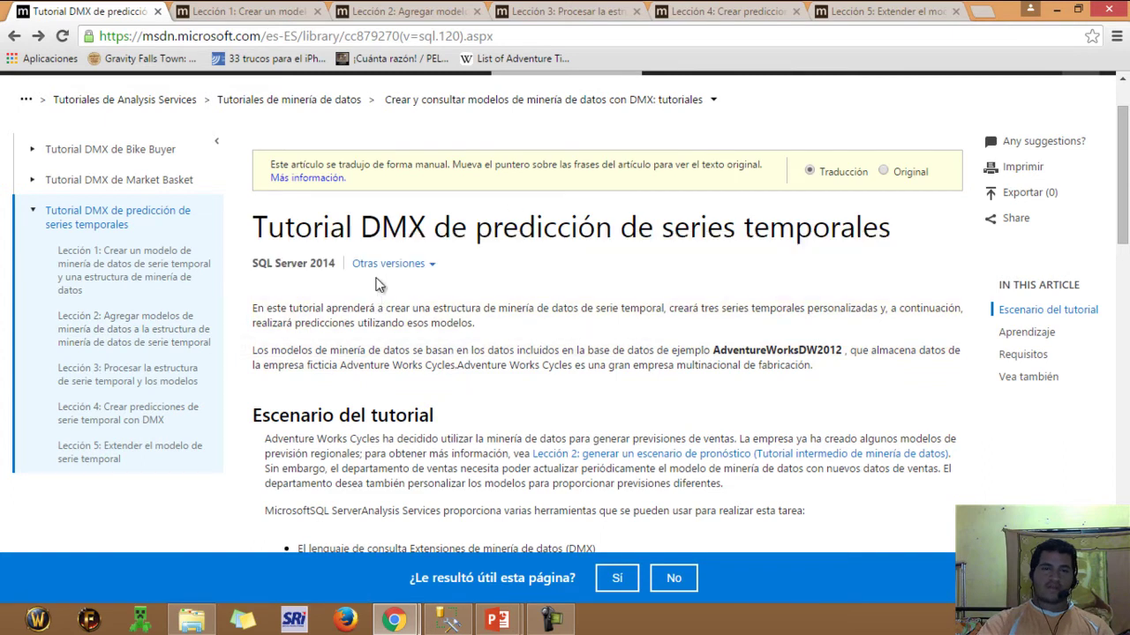
left_click(256, 10)
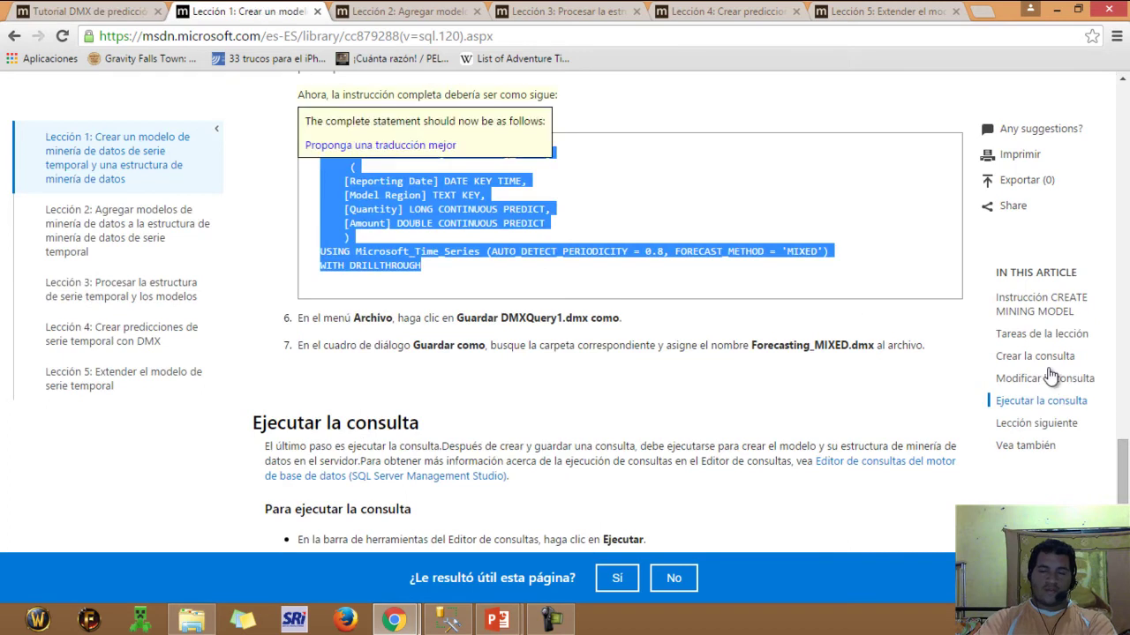
scroll(890, 367, "up", 15)
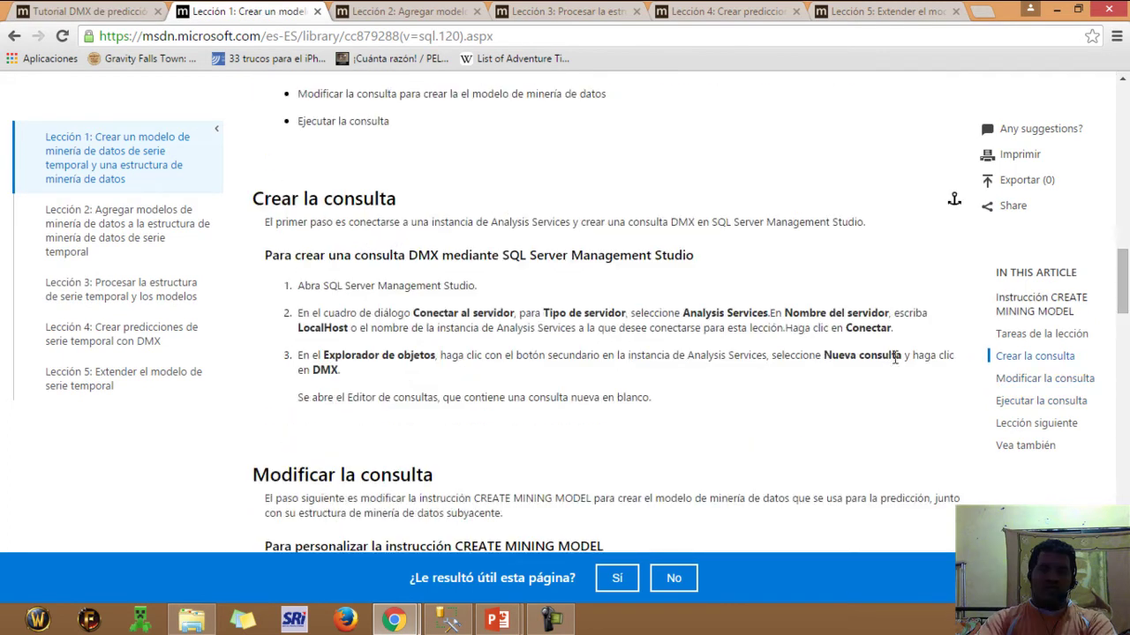
key("alt+Tab")
left_click(880, 362)
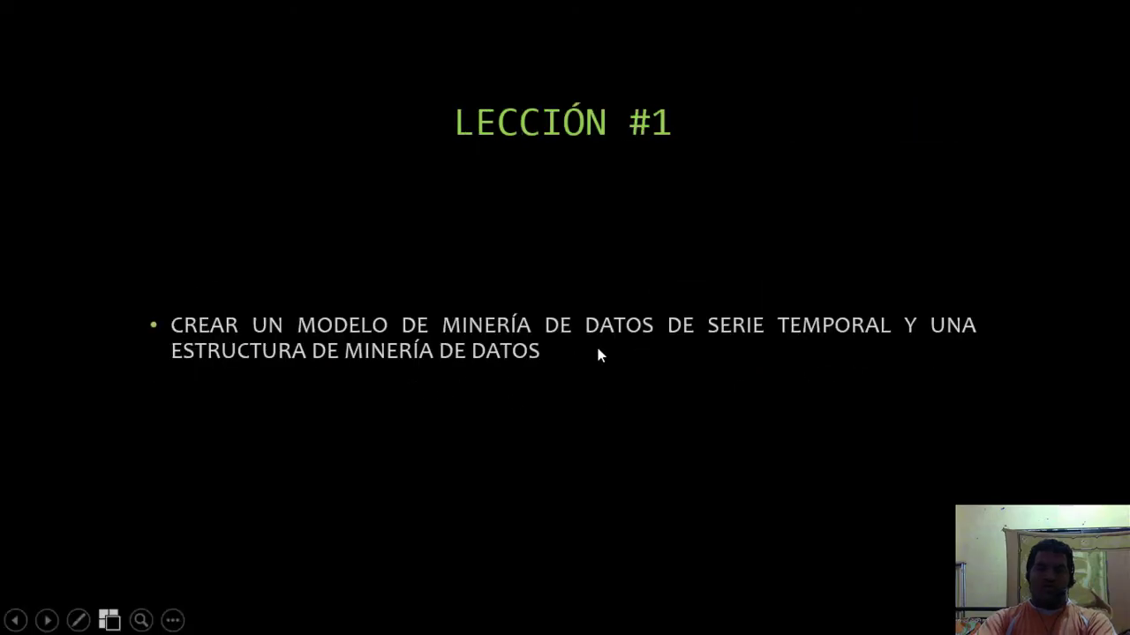
key("alt+Tab")
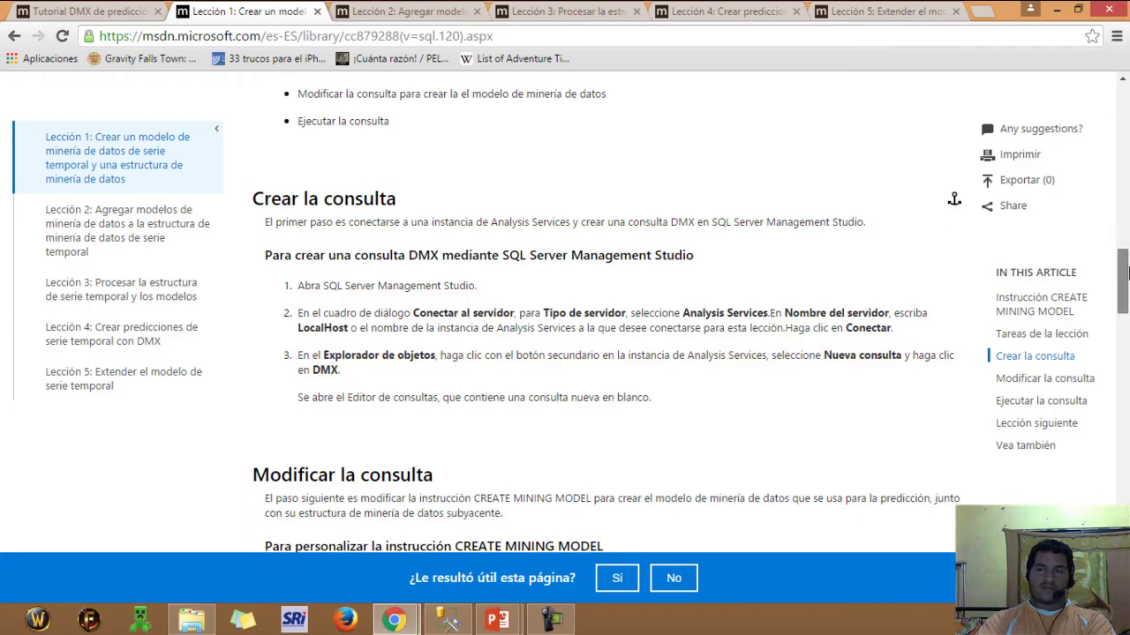
scroll(1127, 207, "up", 2)
scroll(1127, 207, "up", 3)
scroll(1125, 124, "up", 5)
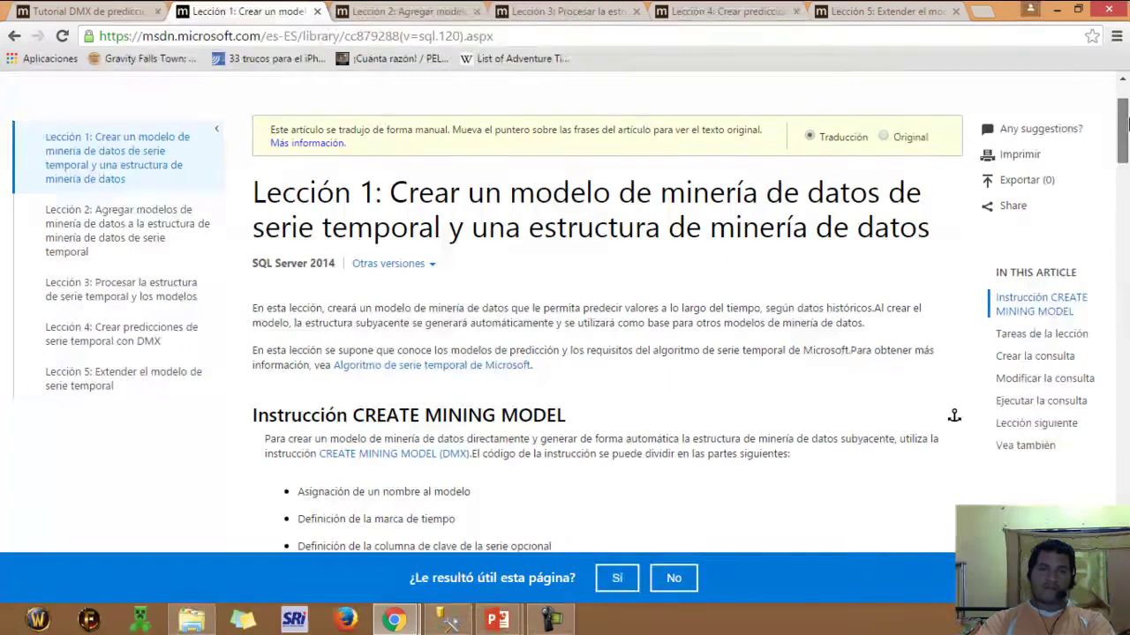
scroll(1127, 124, "down", 2)
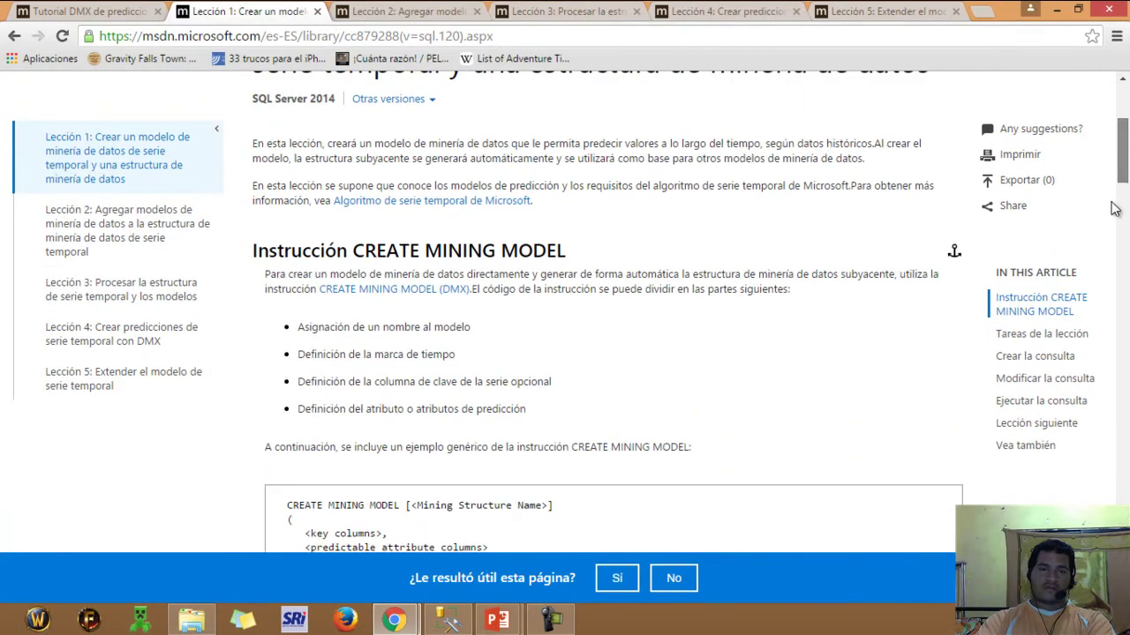
scroll(1109, 247, "down", 5)
scroll(1108, 247, "down", 20)
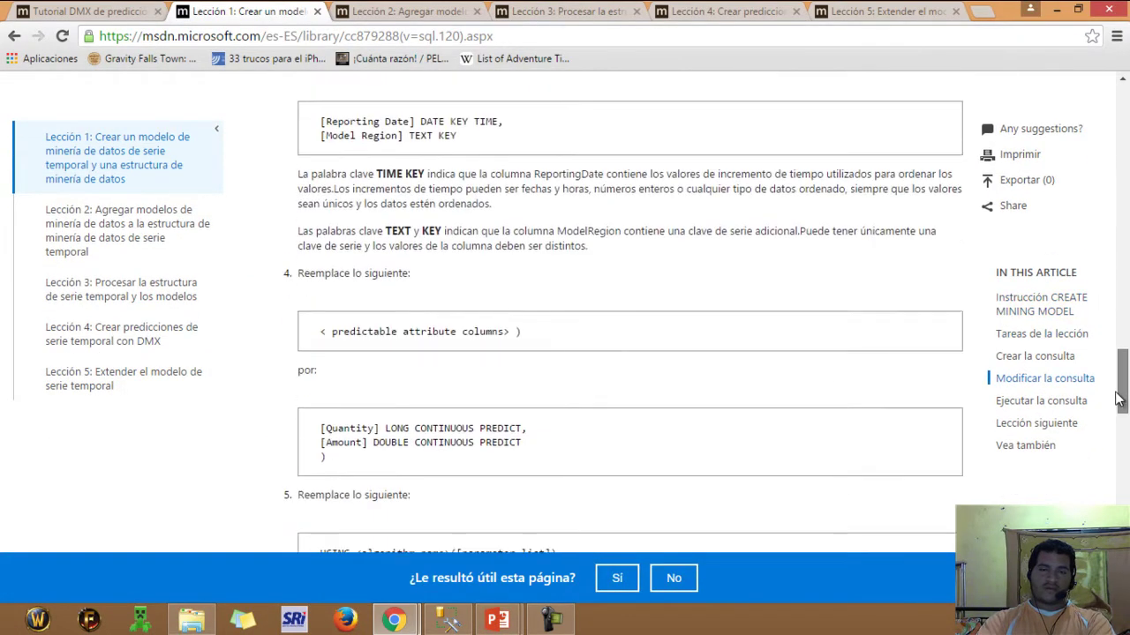
left_click_drag(1119, 419, 1119, 460)
- Switch to SQL Server Management Studio and close the open DMXQuery1.dmx query
left_click(447, 619)
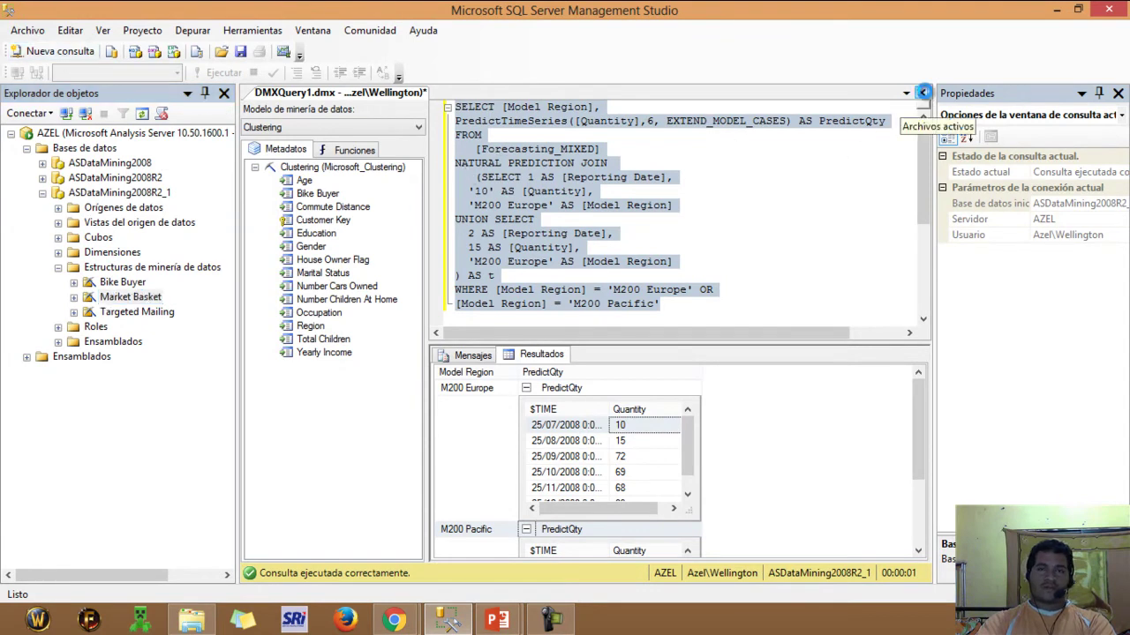
left_click(920, 93)
left_click(631, 409)
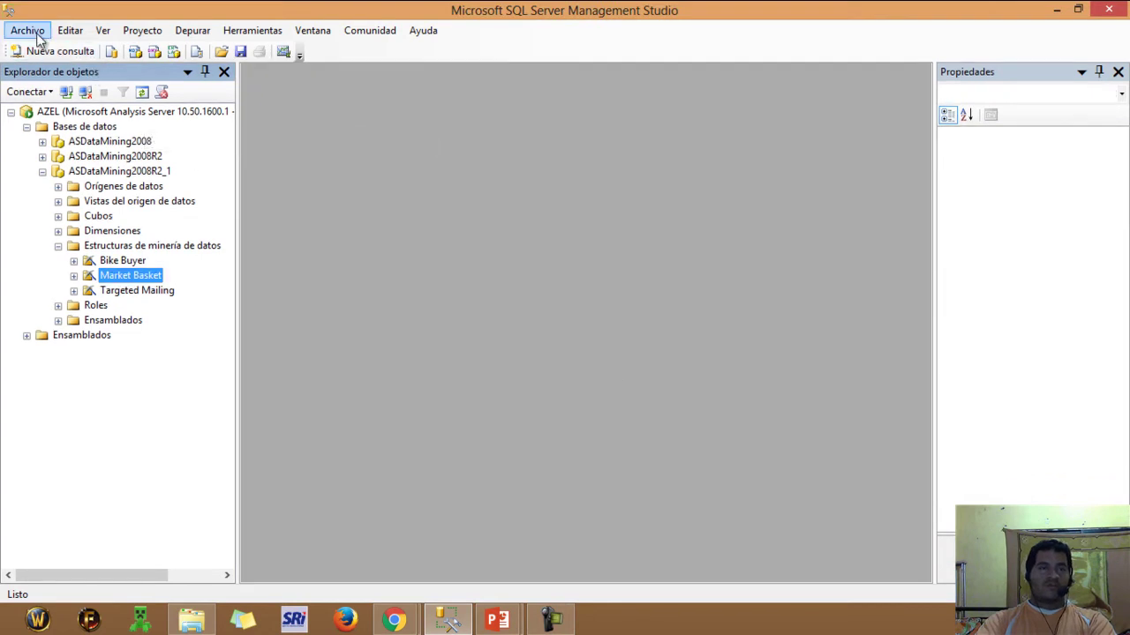
- Disconnect the current Analysis Services server and reconnect to it with Analysis Services as the server type
left_click(46, 92)
left_click(50, 92)
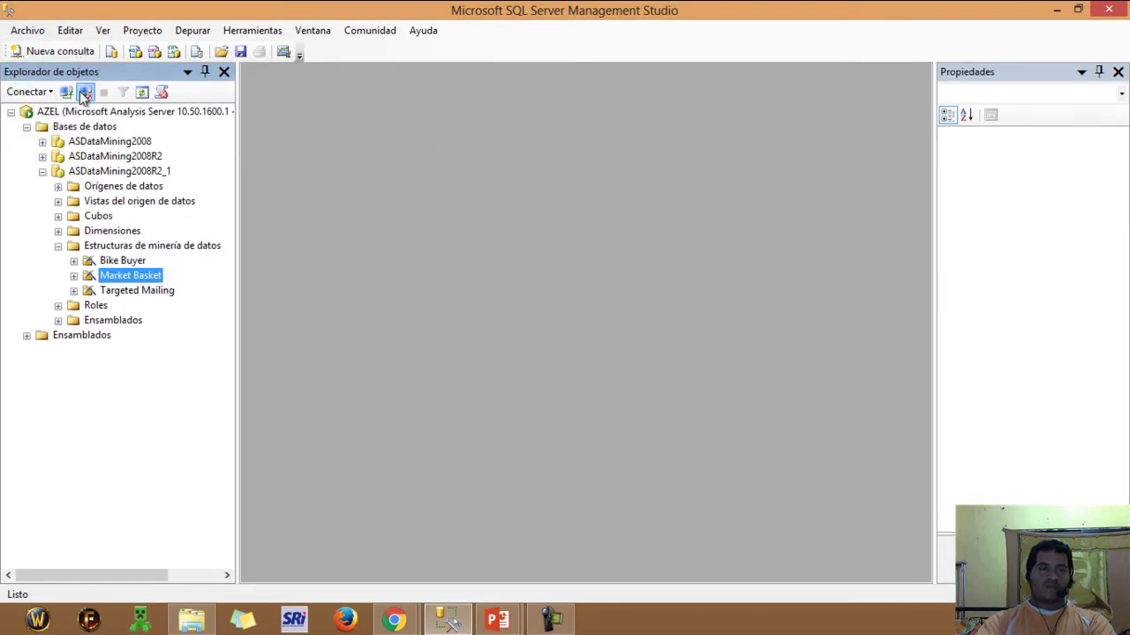
left_click(85, 92)
left_click(68, 93)
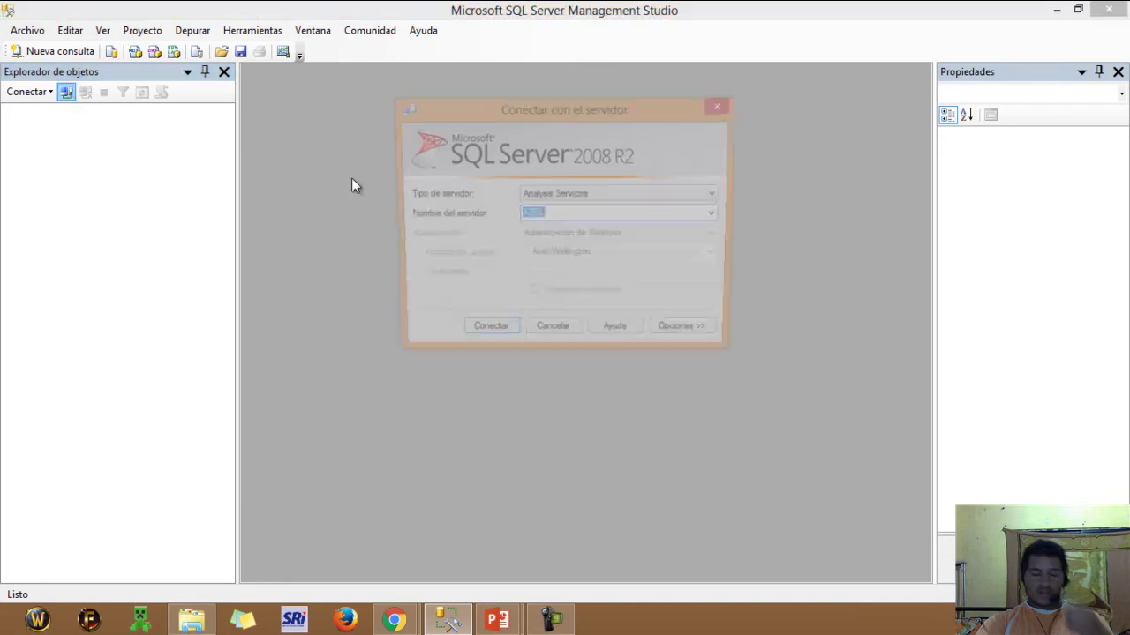
left_click(539, 195)
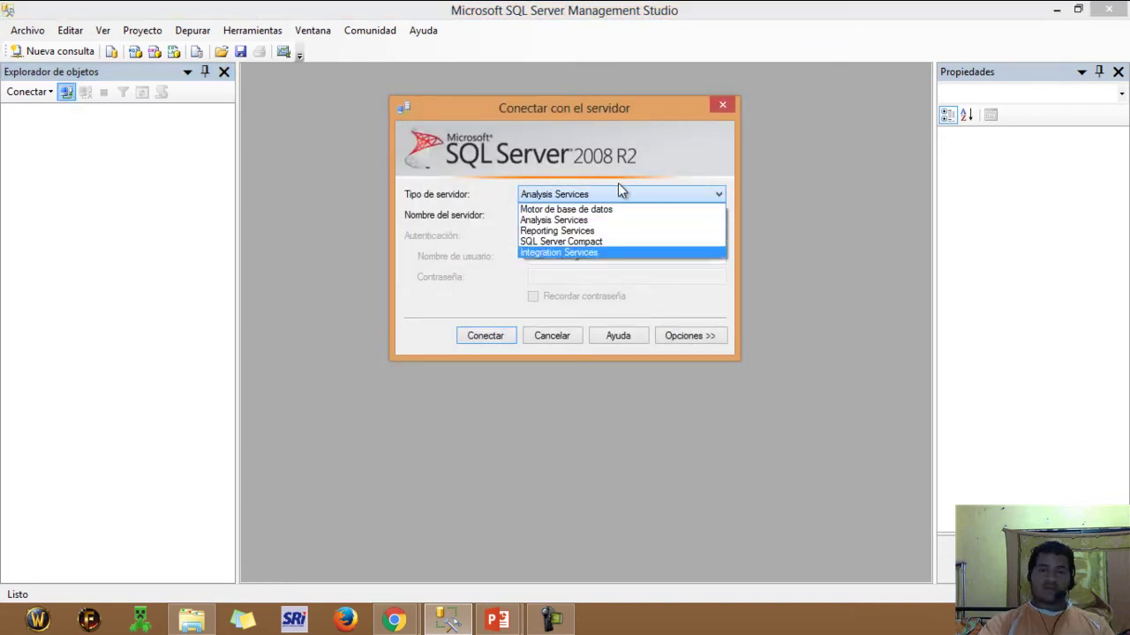
left_click(578, 220)
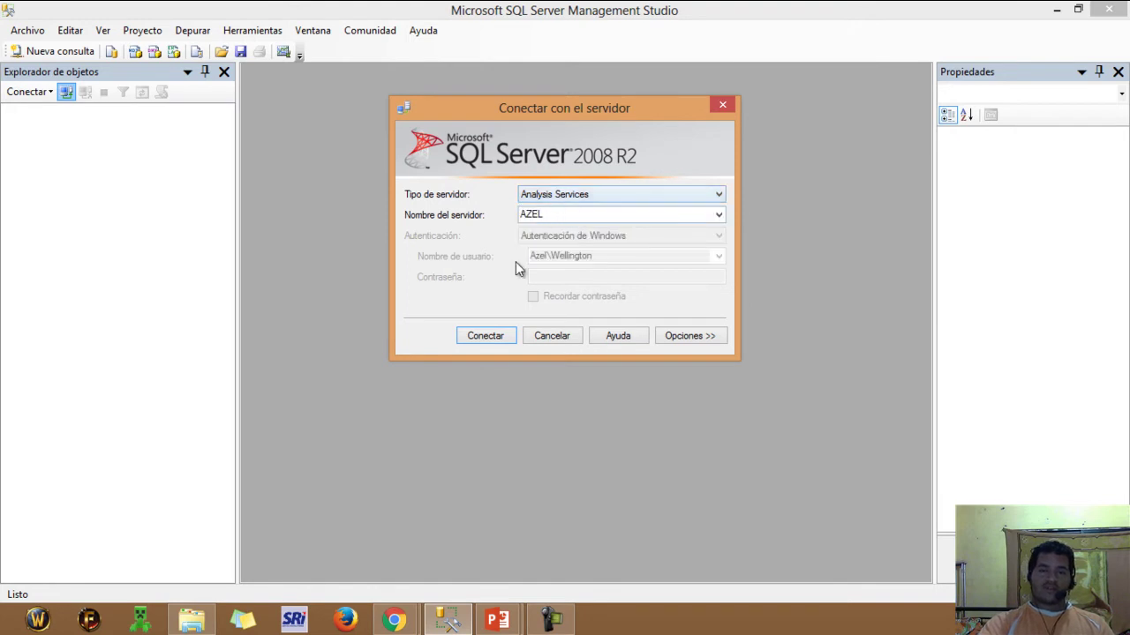
left_click(492, 335)
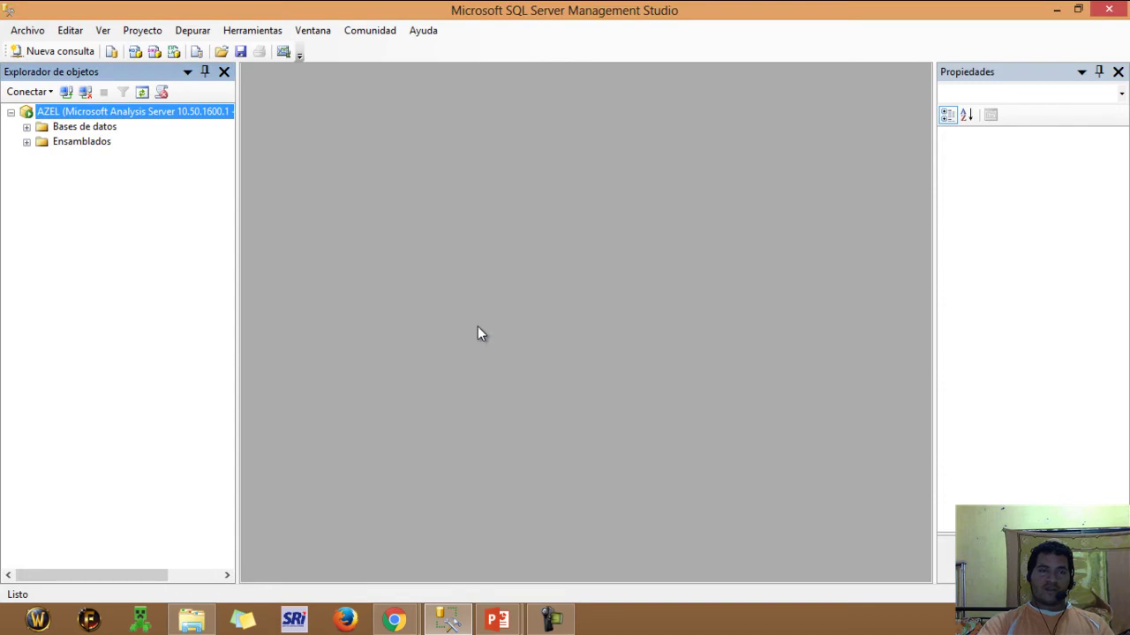
- Create a new DMX query on the ASDataMining2008R2_1 database and paste in the copied CREATE MINING MODEL statement for Forecasting_MIXED
left_click(26, 127)
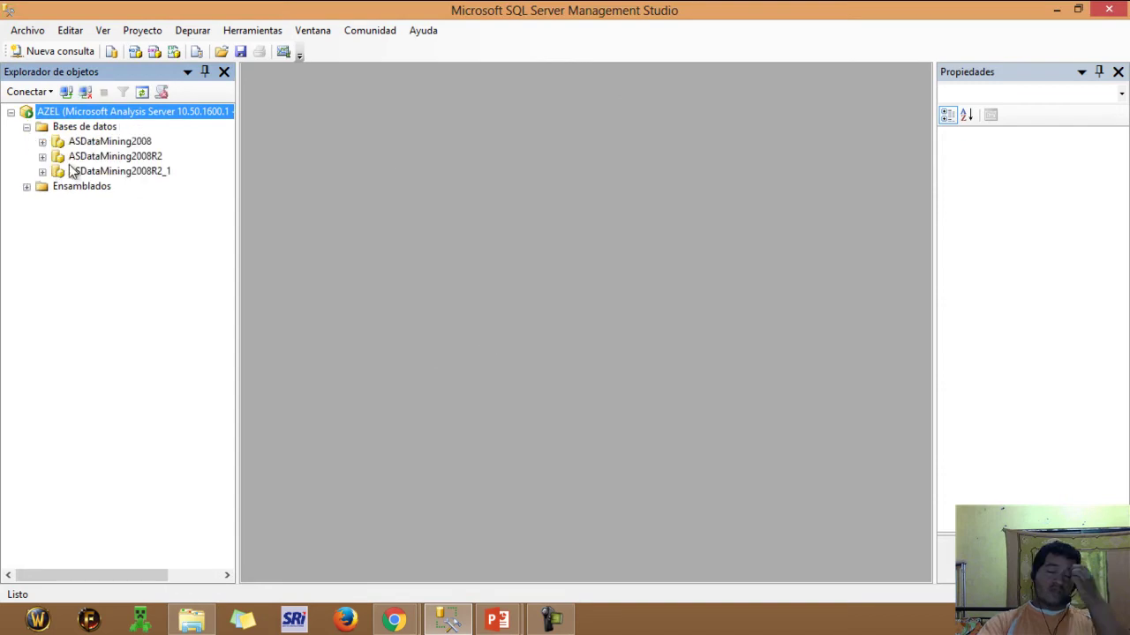
left_click(121, 172)
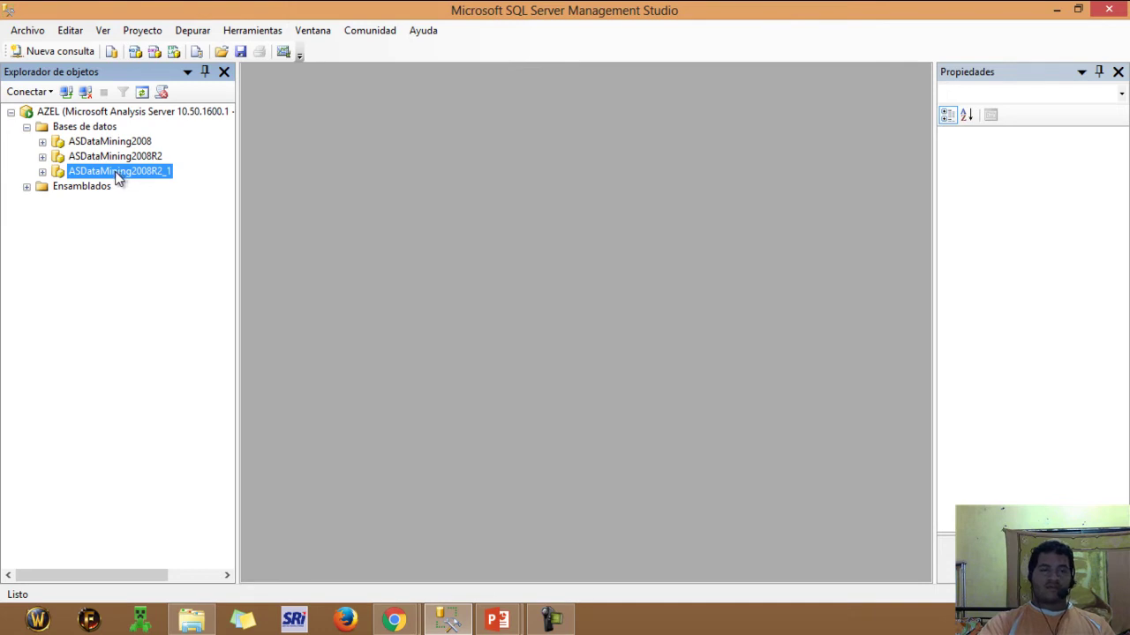
right_click(117, 173)
mouse_move(269, 208)
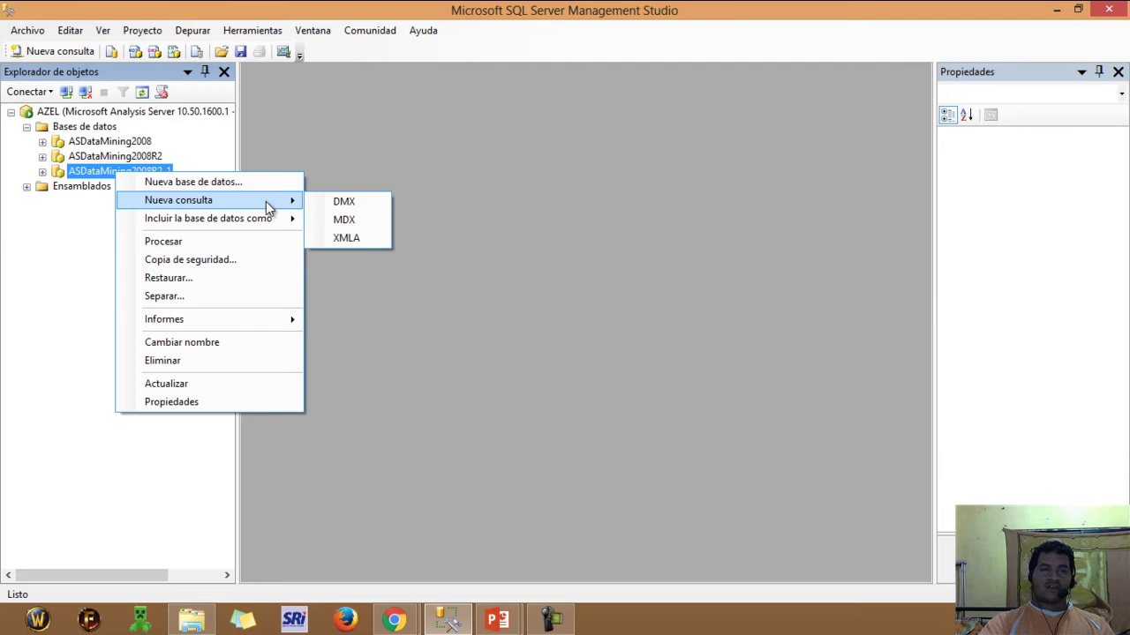
left_click(344, 205)
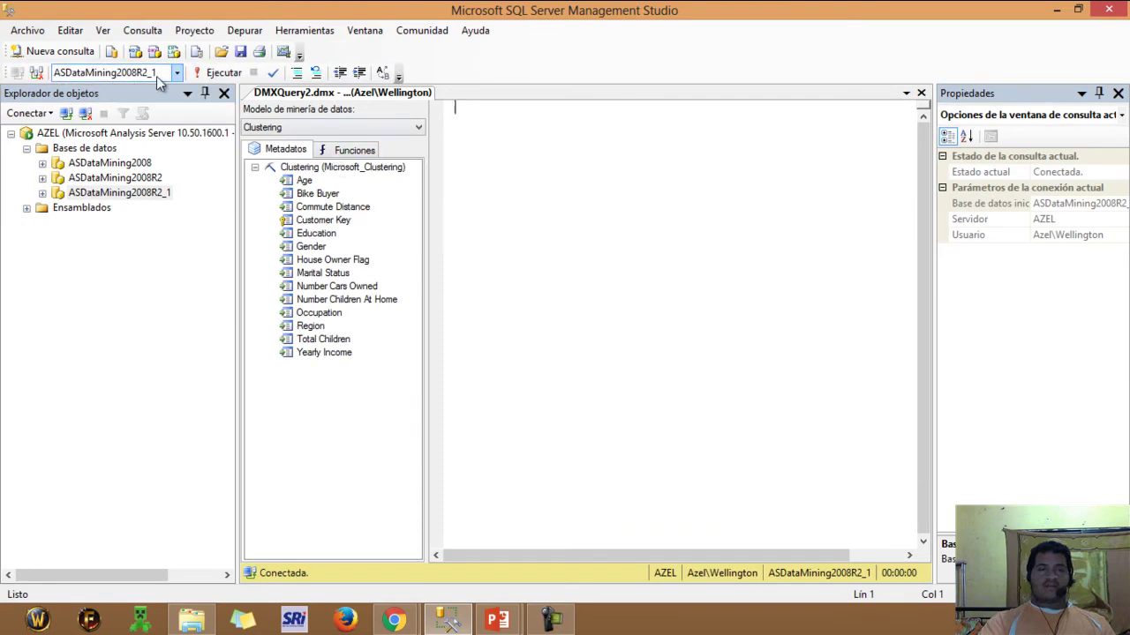
right_click(518, 185)
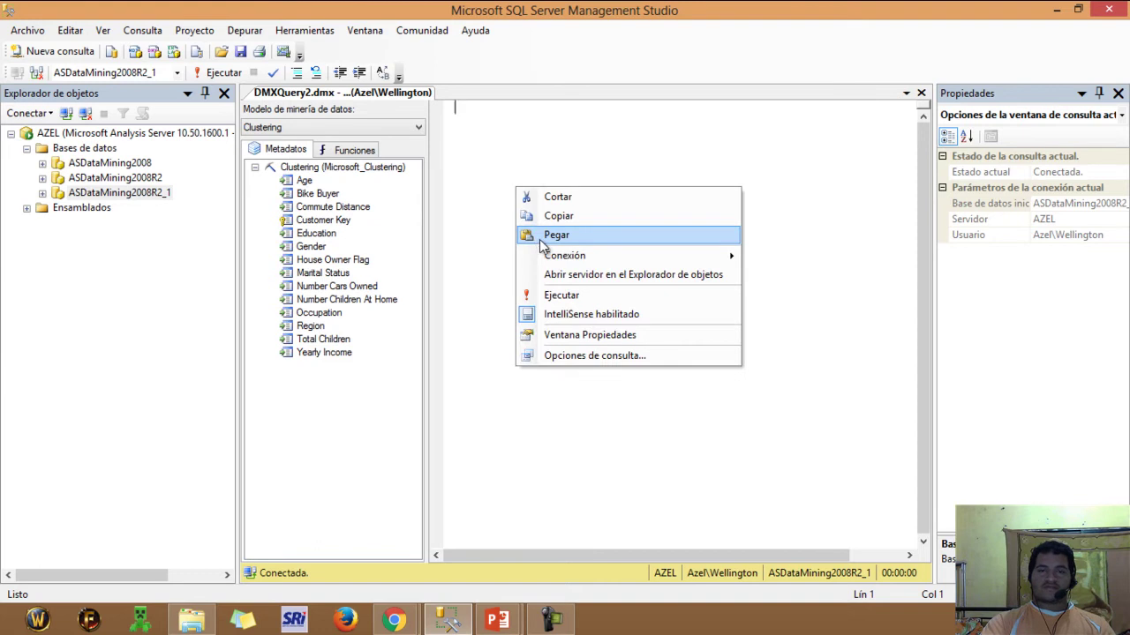
left_click(541, 235)
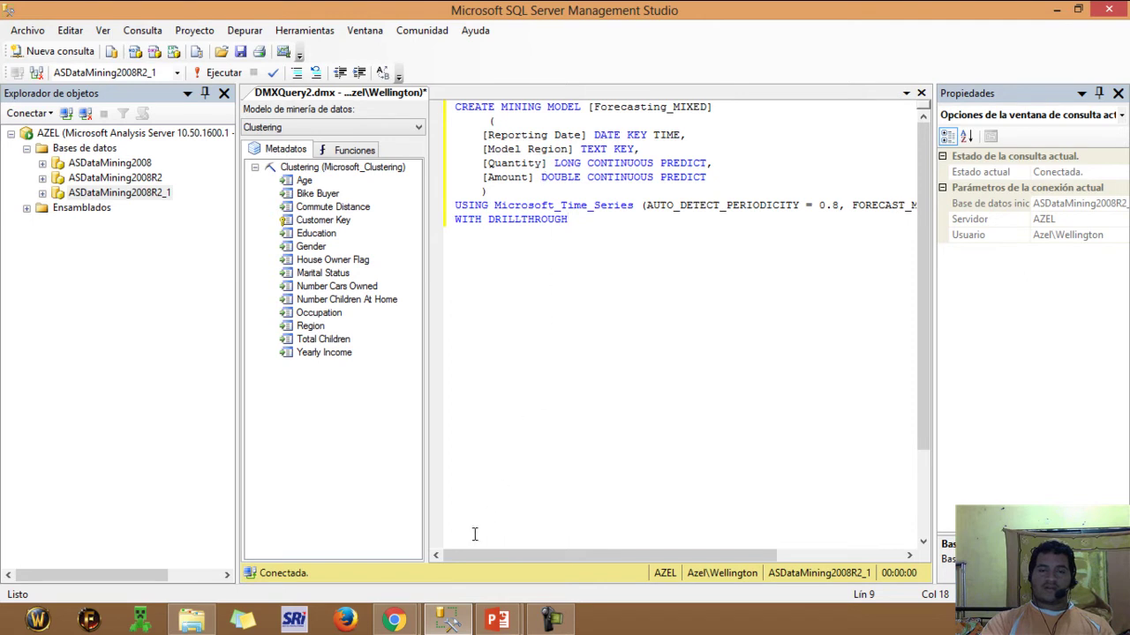
- Compare the pasted statement with the tutorial's complete statement in Chrome and examine its model name, columns and algorithm in the query editor
left_click_drag(468, 555, 373, 516)
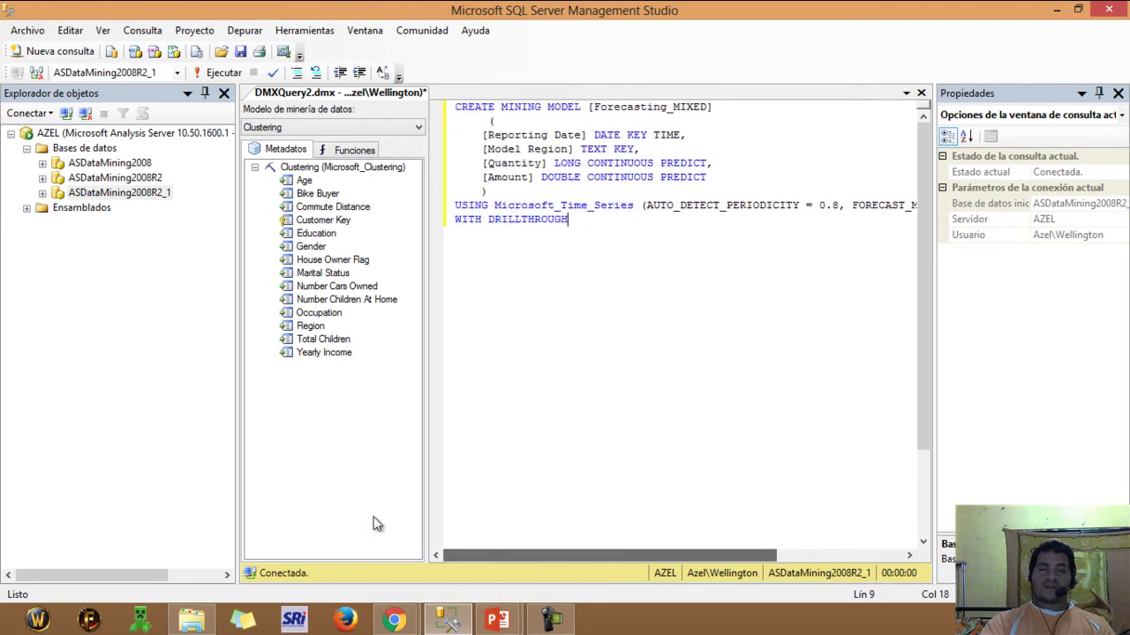
mouse_move(394, 620)
left_click(463, 528)
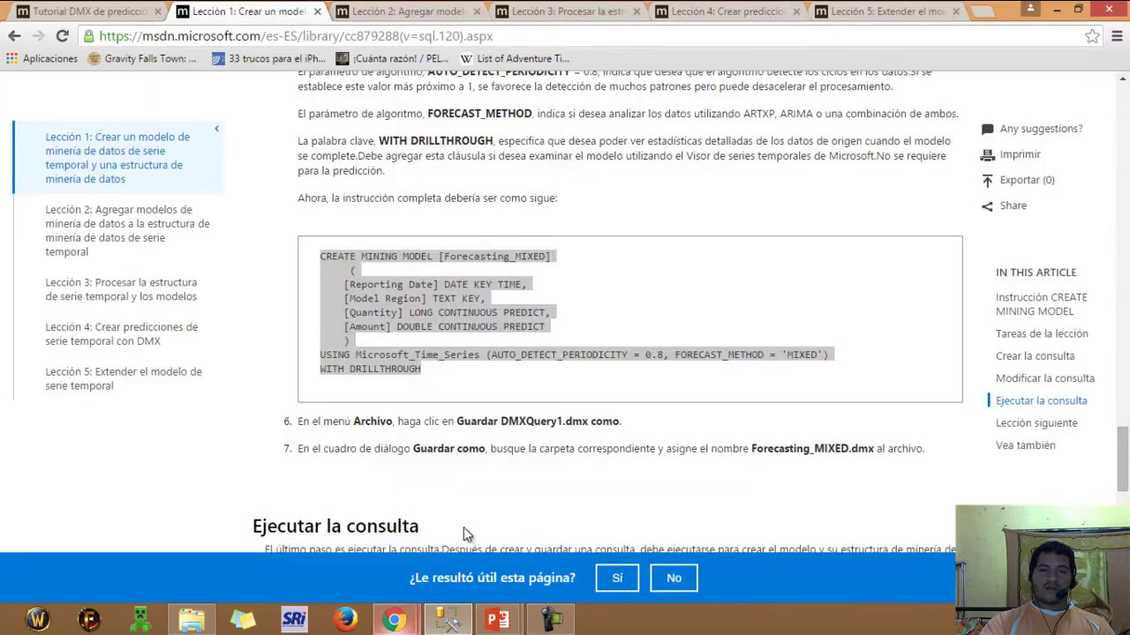
left_click_drag(320, 255, 454, 402)
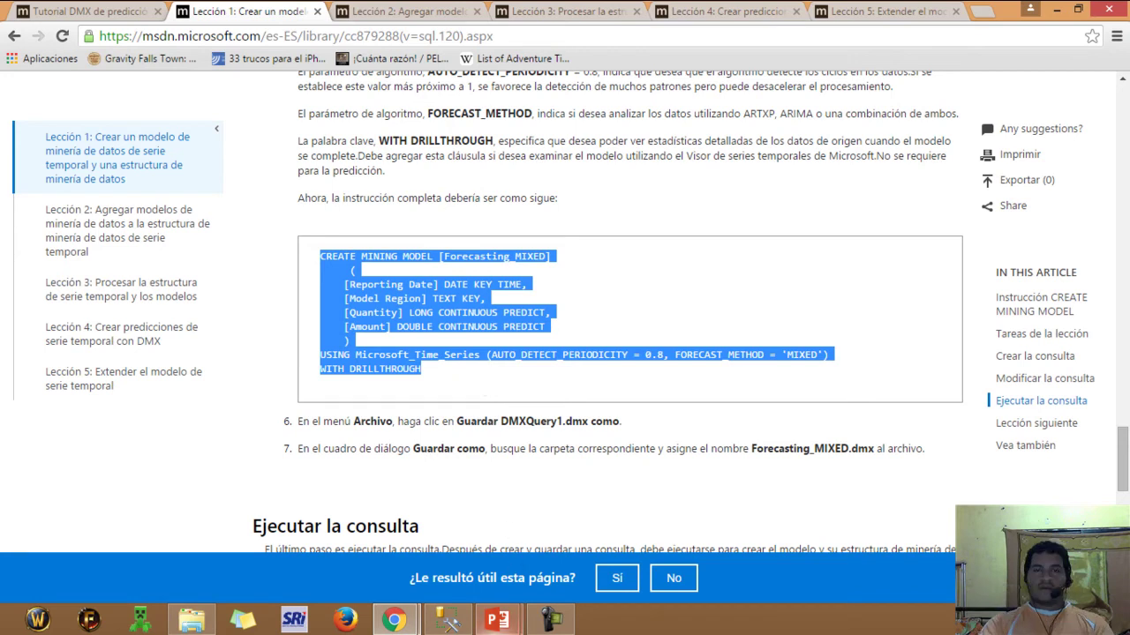
left_click(447, 619)
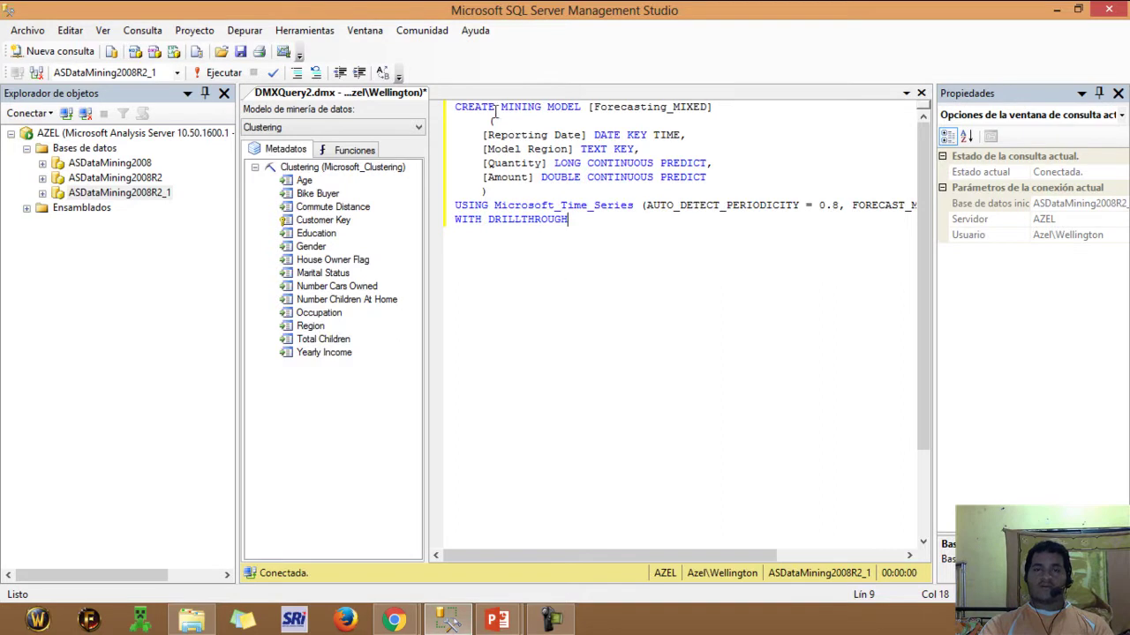
left_click_drag(581, 107, 521, 107)
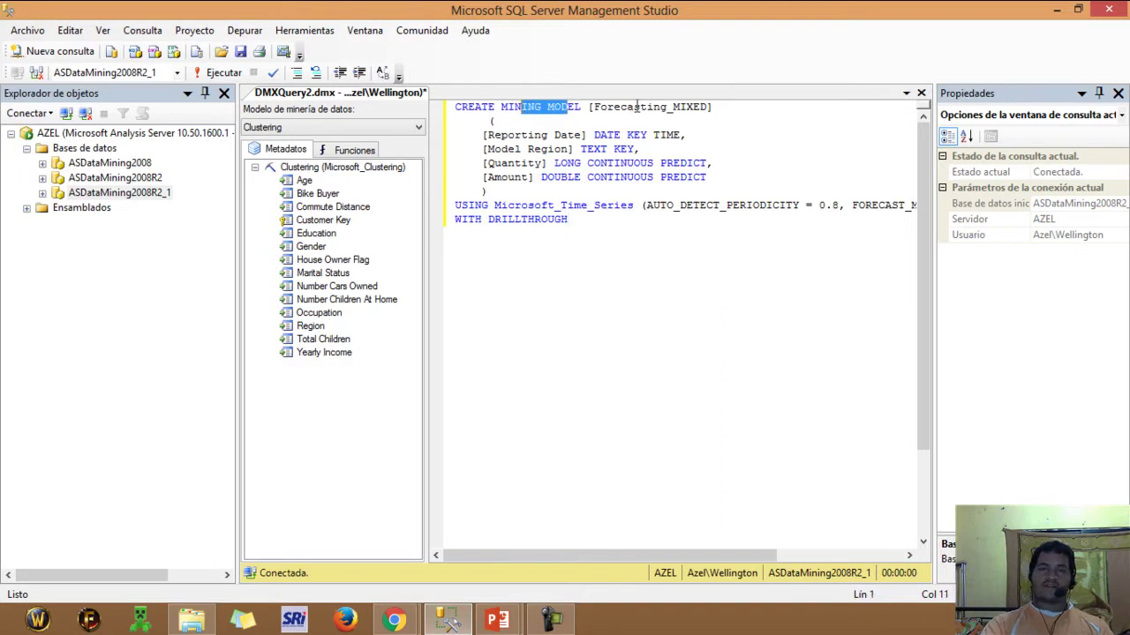
left_click(516, 137)
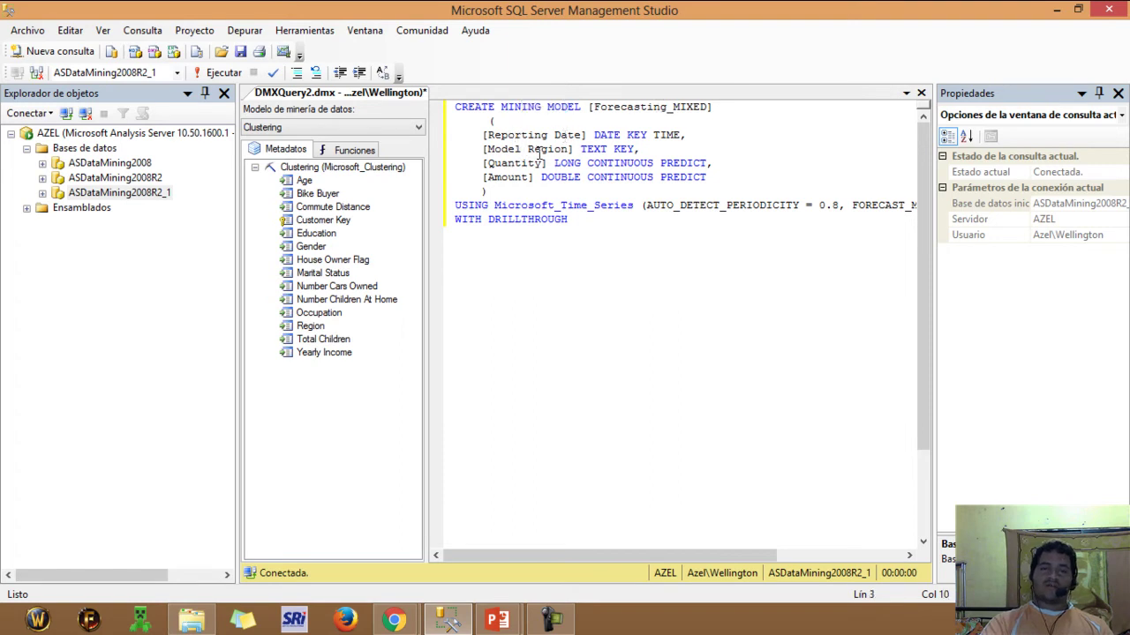
left_click(511, 176)
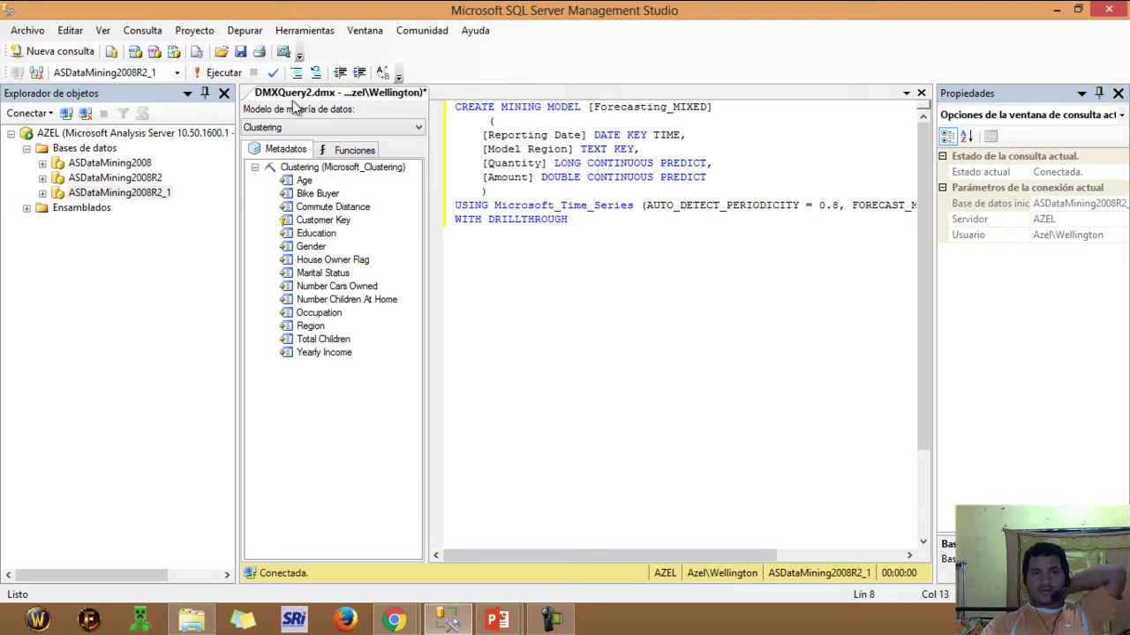
- Execute the Forecasting_MIXED query and expand the ASDataMining2008R2_1 database to check its mining structures
left_click(216, 72)
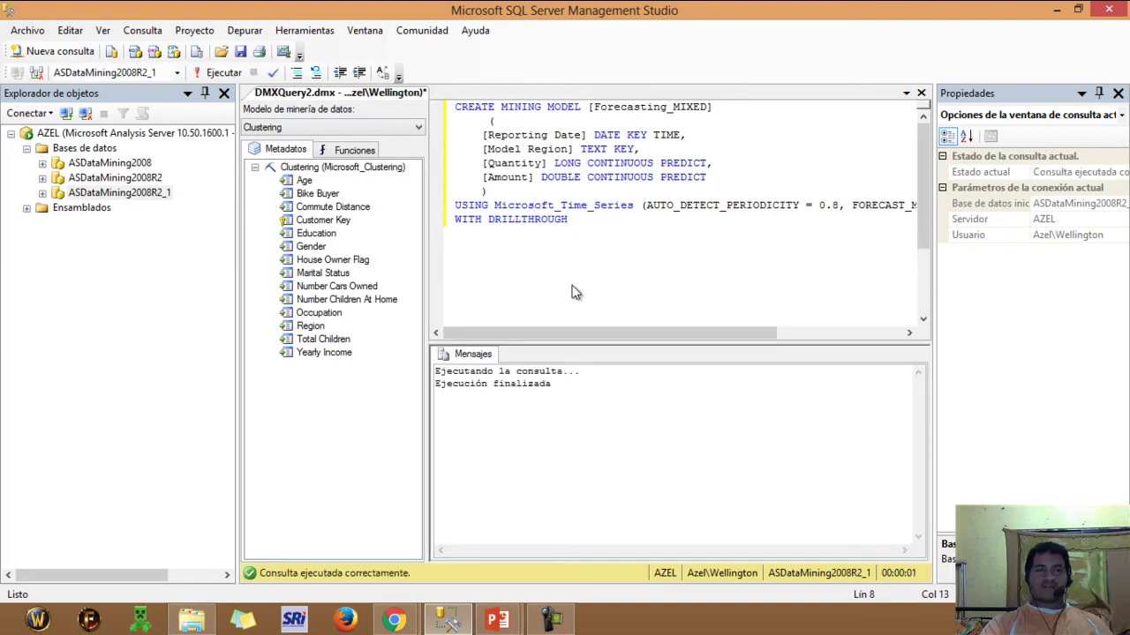
left_click(42, 193)
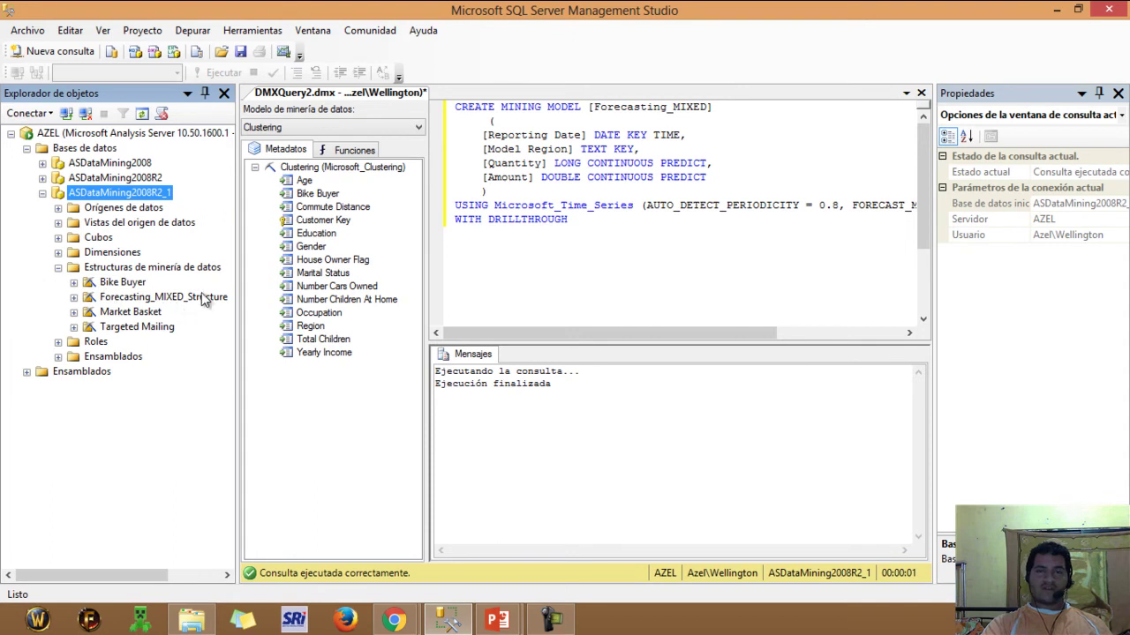
left_click(497, 123)
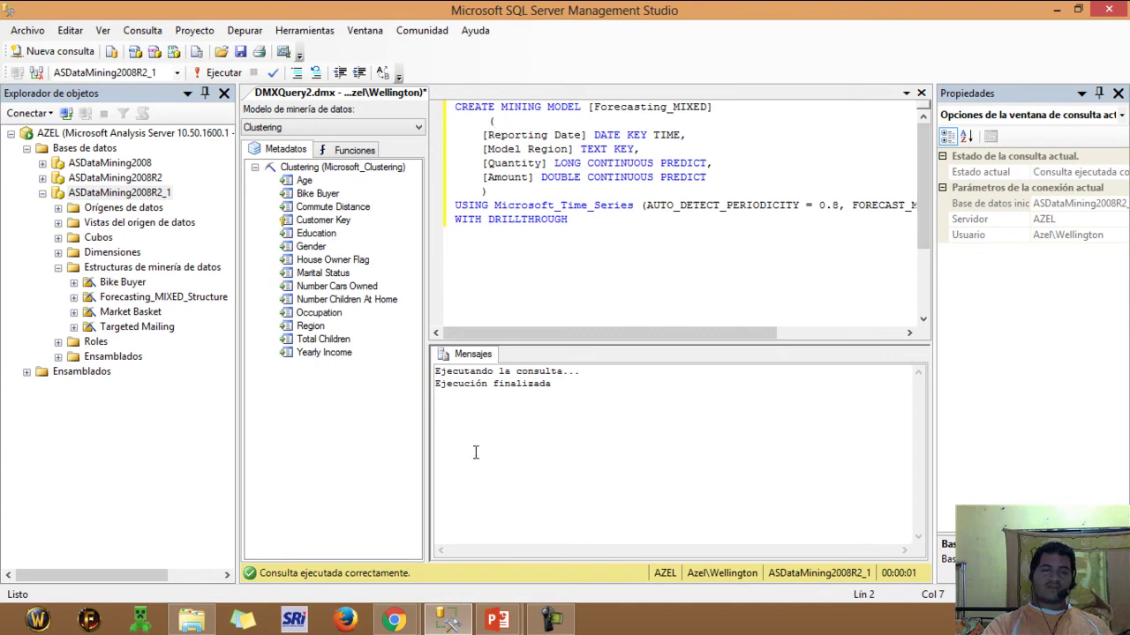
- Switch to the PowerPoint slide show, advance it to the LECCIÓN #2 slide, and return to SQL Server Management Studio
mouse_move(496, 619)
left_click(564, 552)
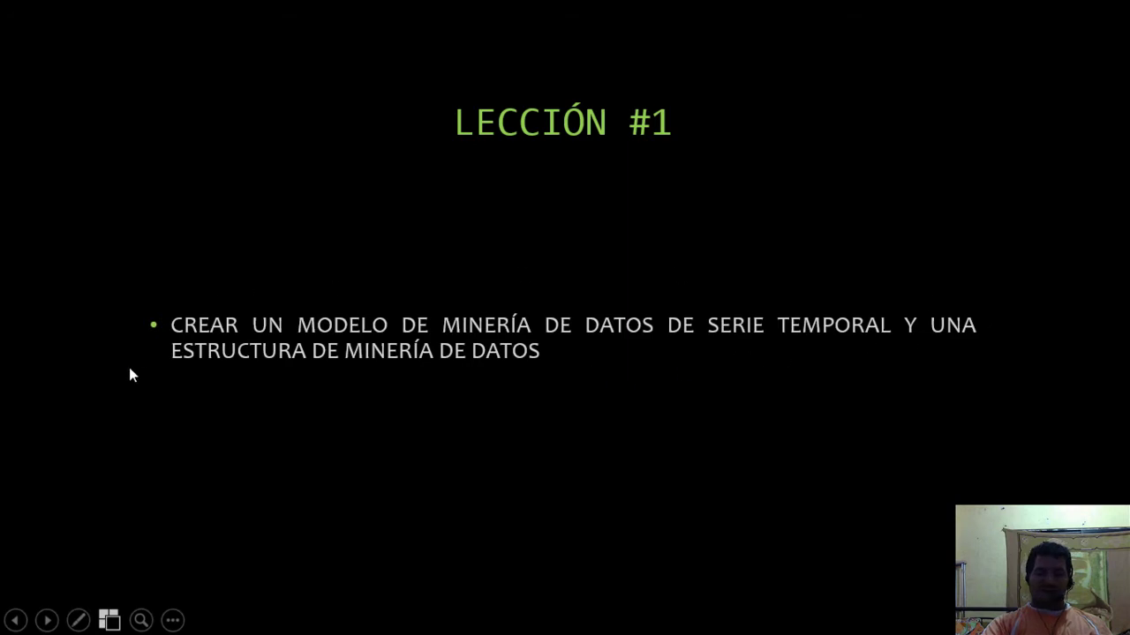
left_click(418, 463)
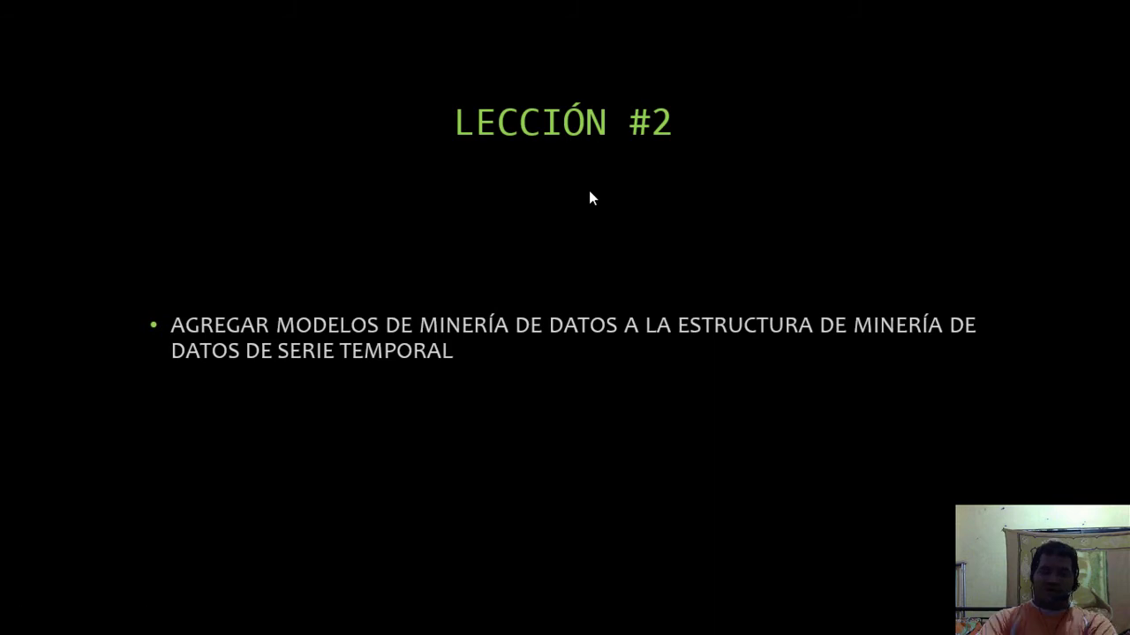
key("alt+Tab")
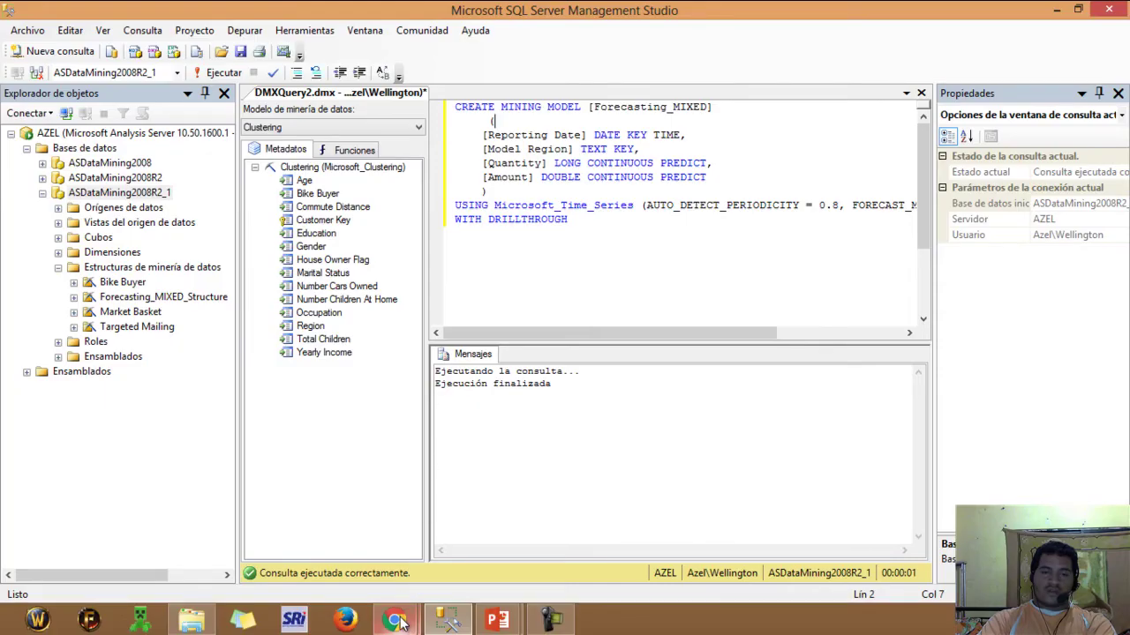
- Switch to Chrome, open the Lección 2 tutorial page and read its introduction and the ALTER MINING STRUCTURE section
mouse_move(395, 620)
left_click(484, 539)
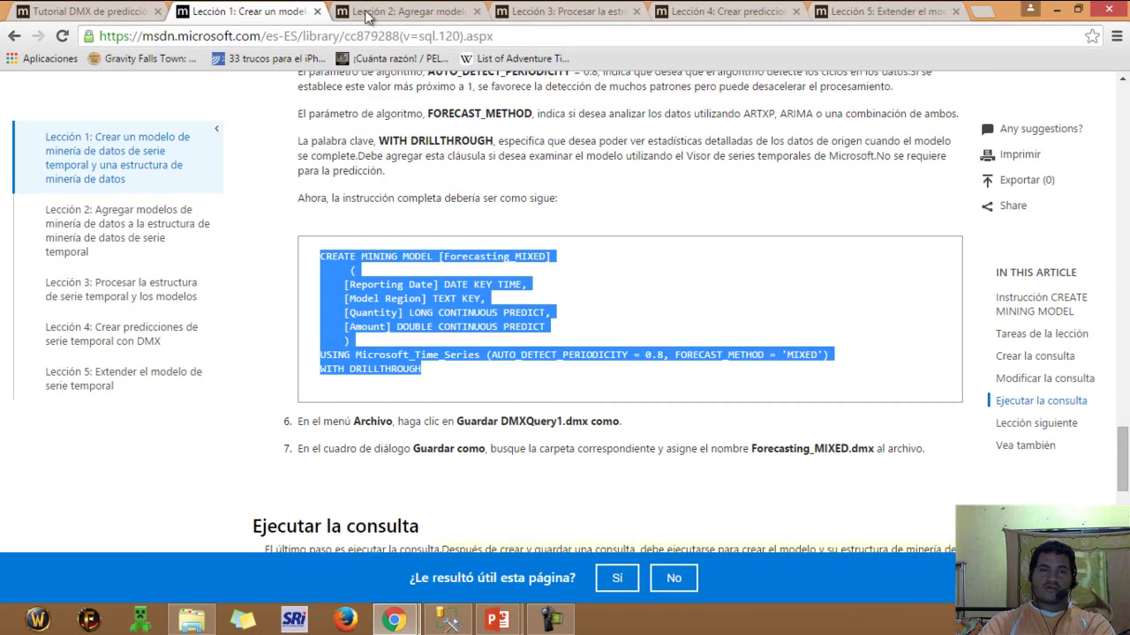
left_click(371, 12)
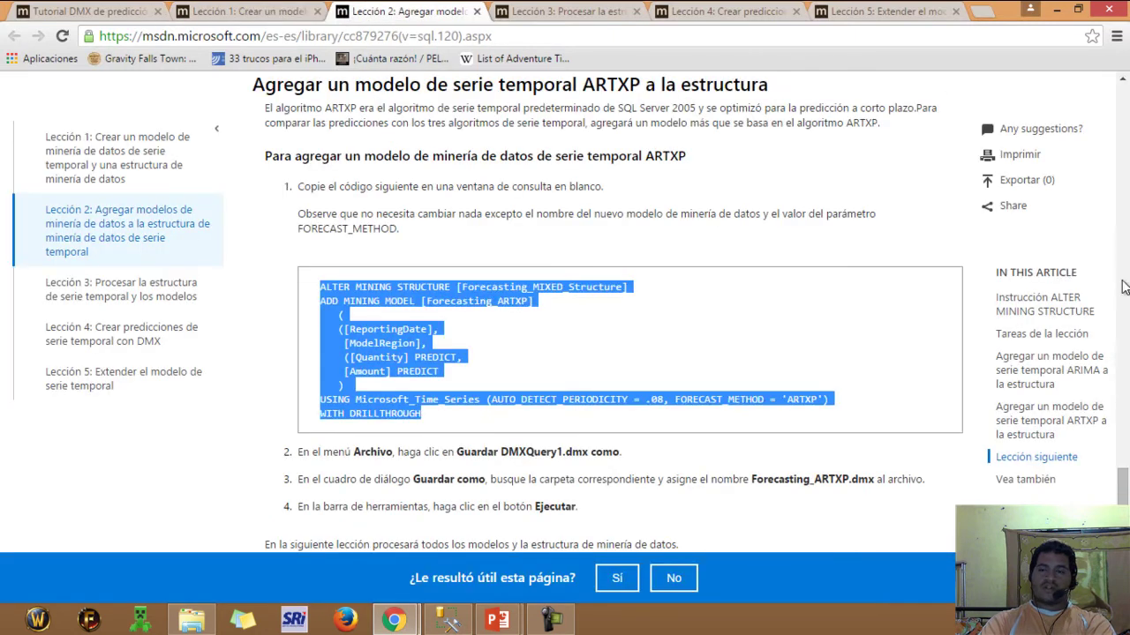
mouse_move(1123, 497)
left_mouse_down()
mouse_move(1124, 479)
mouse_move(1124, 497)
left_mouse_up()
left_click_drag(1123, 496, 1128, 115)
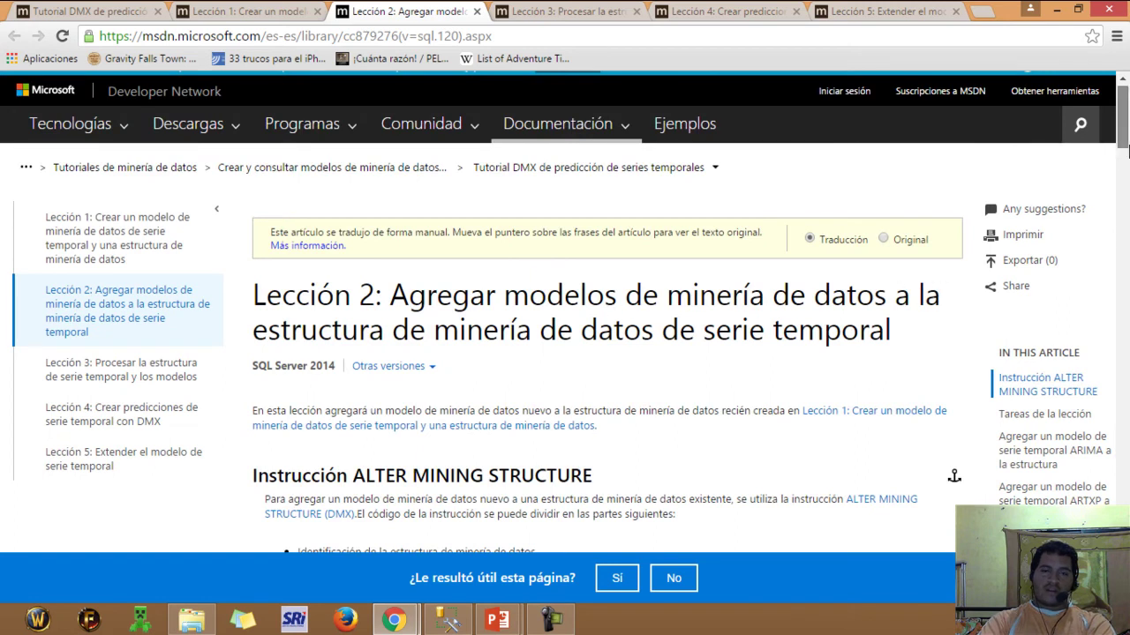
left_click_drag(1127, 152, 1127, 164)
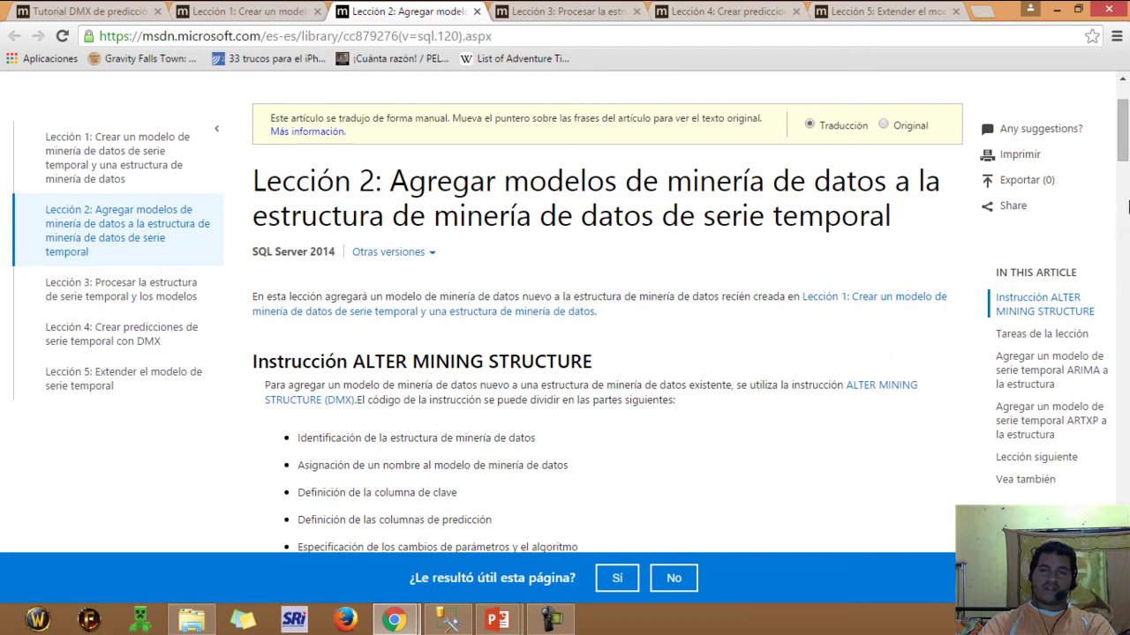
- Copy the tutorial's complete Forecasting_ARIMA statement and paste it over the existing query in SQL Server Management Studio
left_click_drag(1122, 154, 1093, 480)
left_click_drag(482, 324, 322, 200)
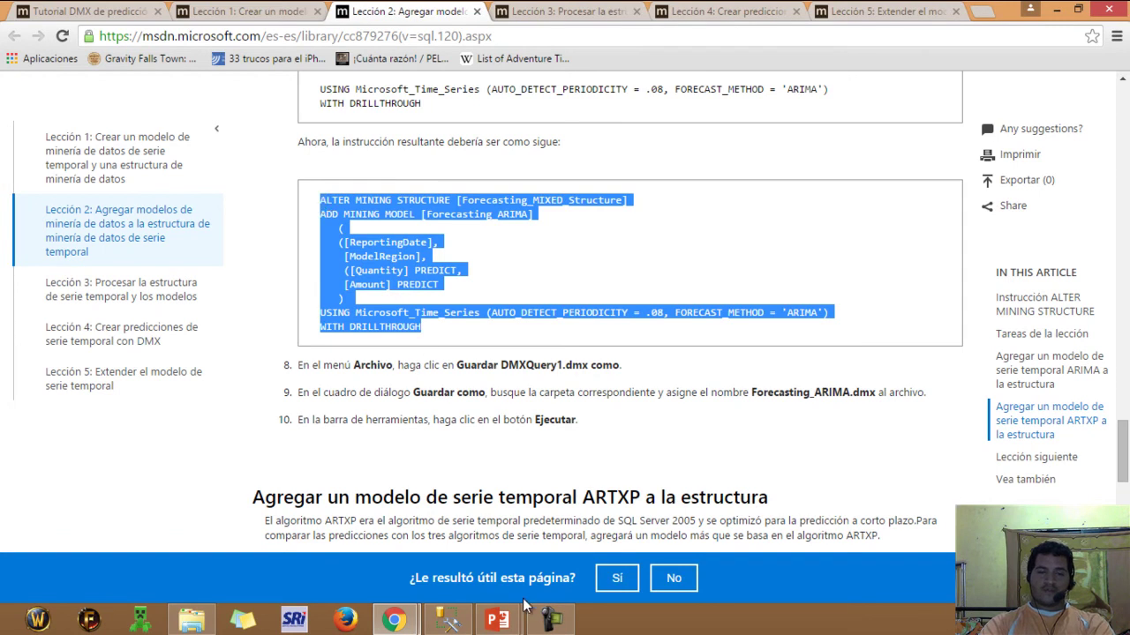
left_click(447, 621)
left_click_drag(583, 220, 398, 93)
key("ctrl+v")
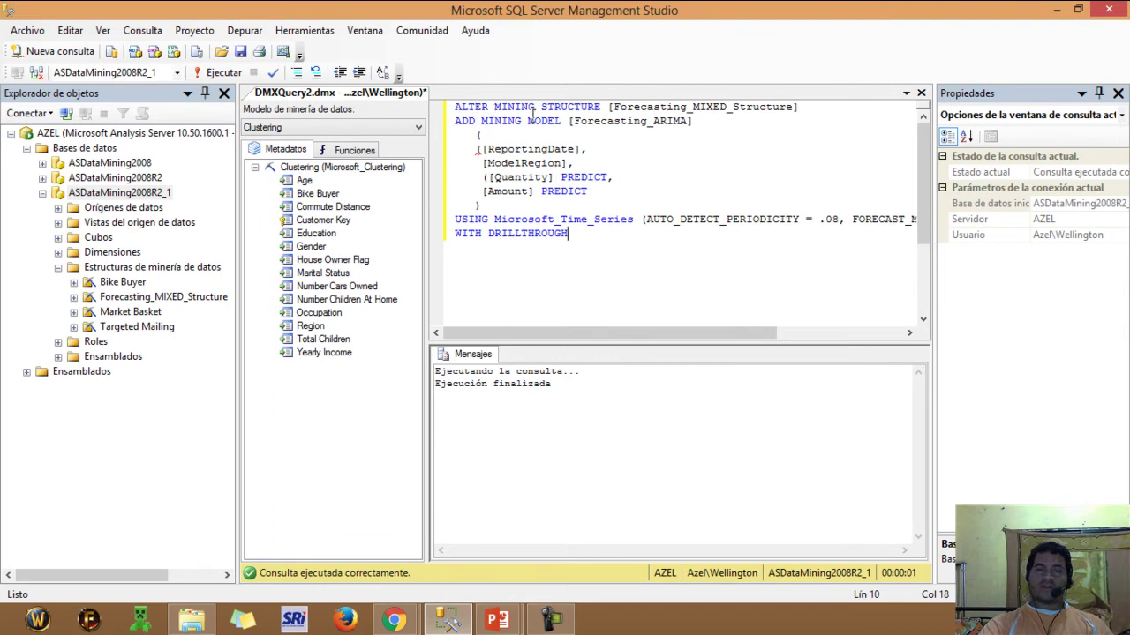
- Expand Forecasting_MIXED_Structure down to its mining models and examine the Forecasting_MIXED model
left_click(644, 106)
left_click(74, 298)
left_click(89, 312)
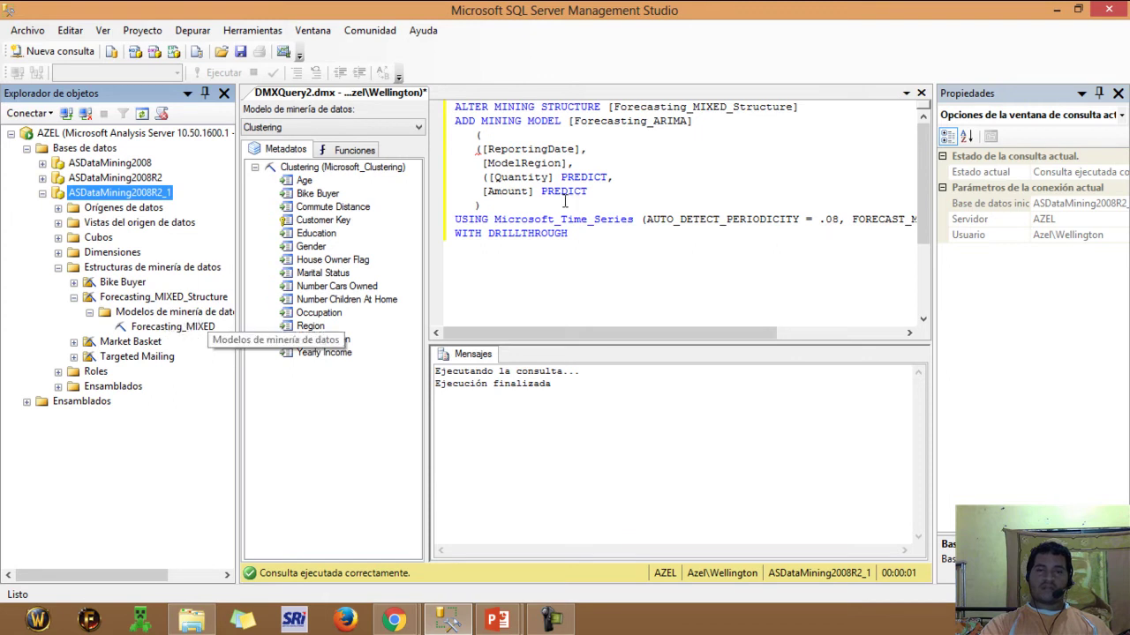
left_click(148, 329)
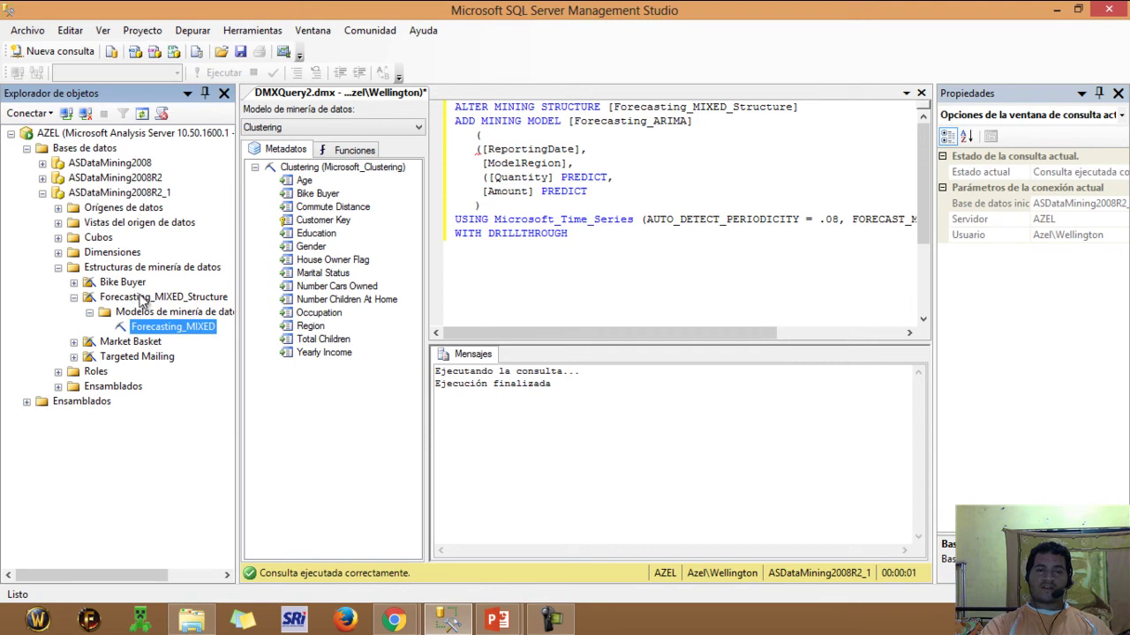
- Remove the extra parentheses before [ReportingDate] and [Quantity], and set AUTO_DETECT_PERIODICITY to 0.8 in the Forecasting_ARIMA statement
left_click(478, 149)
key("BackSpace")
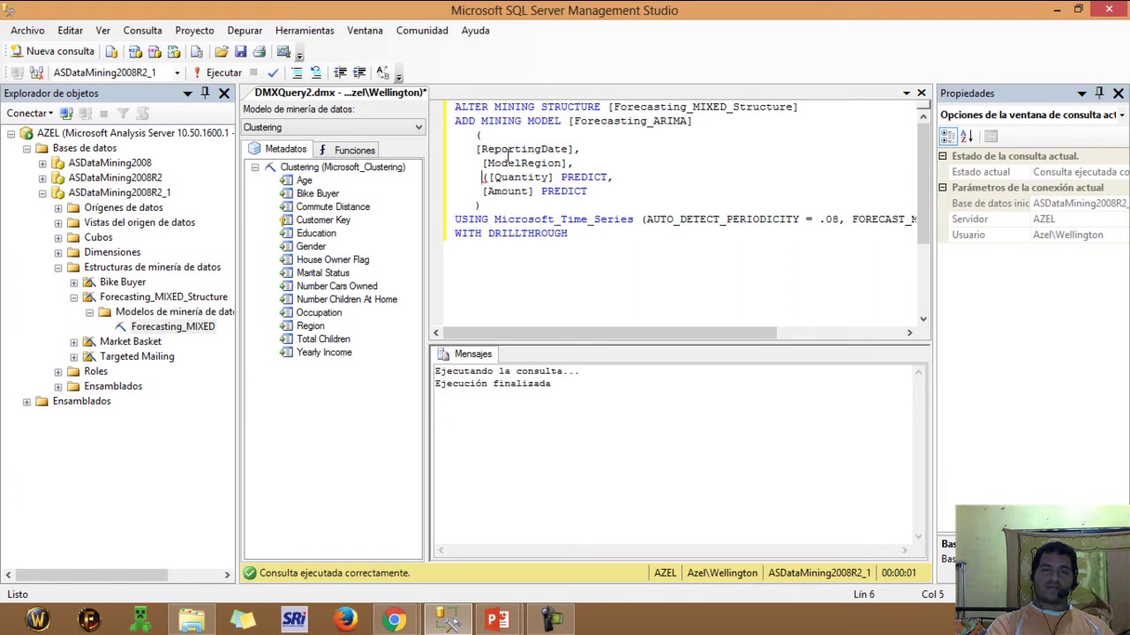
key("Delete")
key("Up")
key("Up")
key("End")
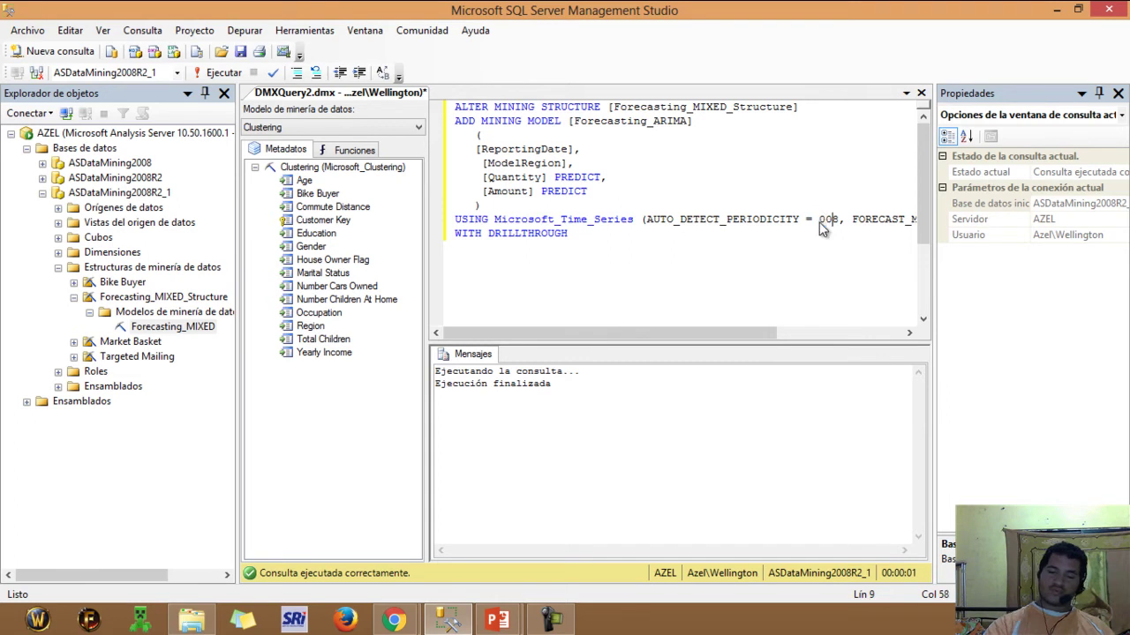
key("BackSpace")
type(".")
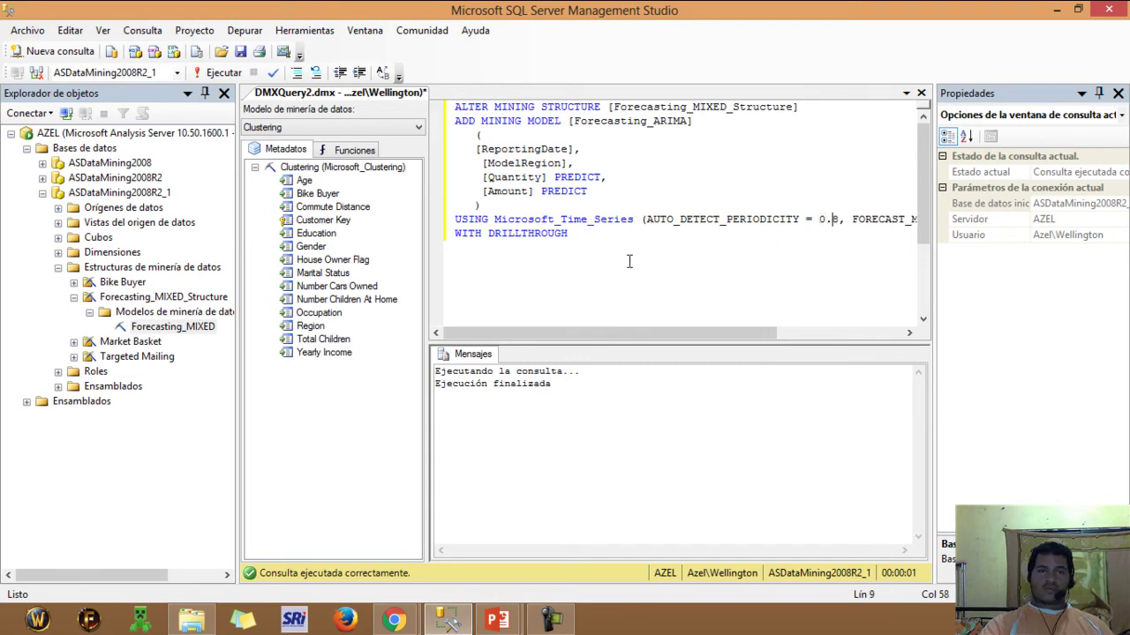
- Execute the Forecasting_ARIMA query, and correct its column names to [Reporting Date] and [Model Region]
left_click(219, 72)
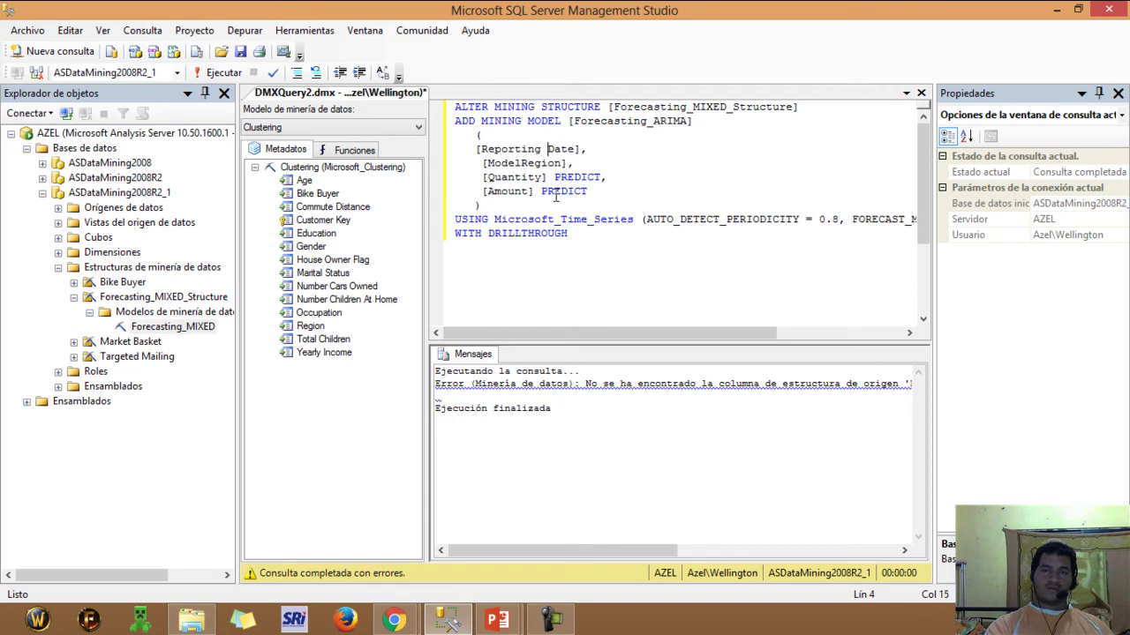
key("Left")
key("Left")
key("Left")
key("Left")
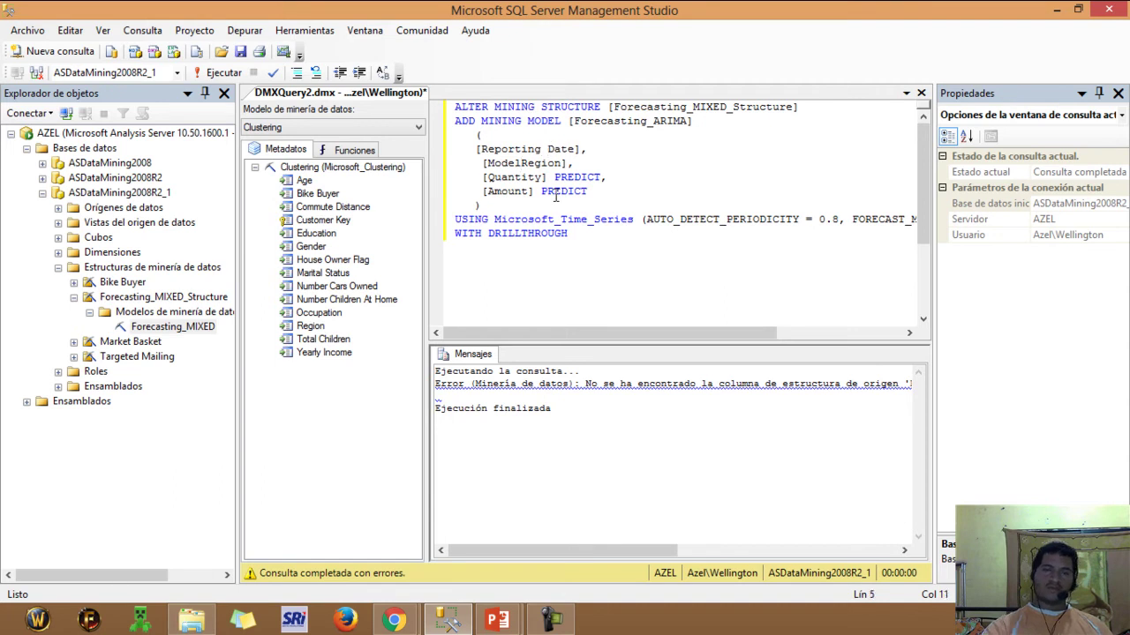
- Execute the corrected Forecasting_ARIMA query and refresh the mining models of Forecasting_MIXED_Structure
left_click(210, 72)
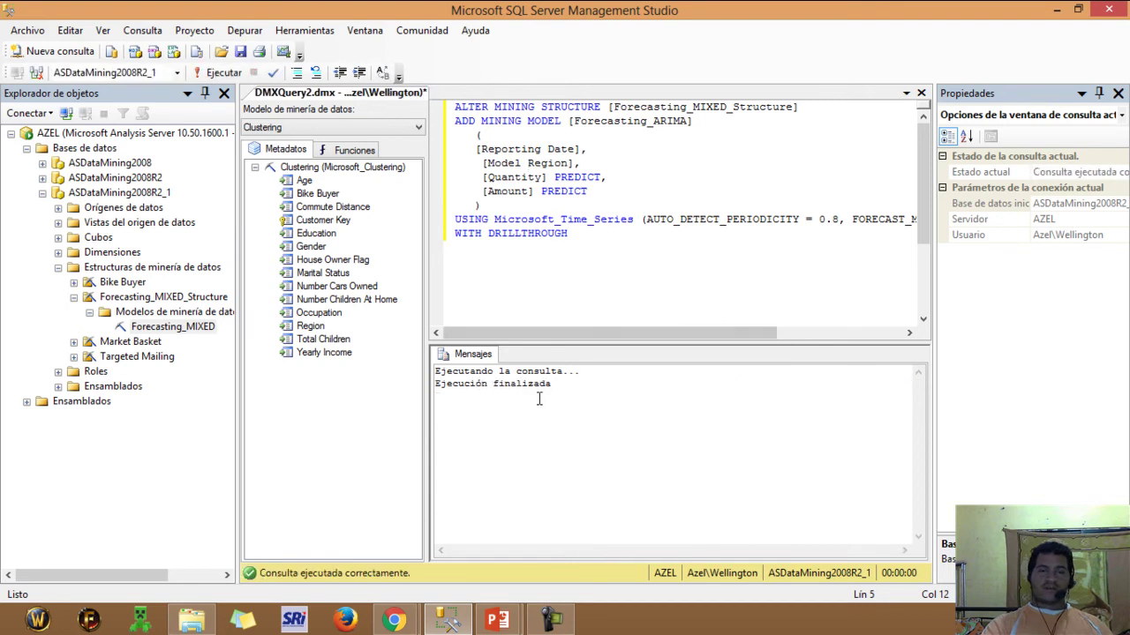
right_click(123, 310)
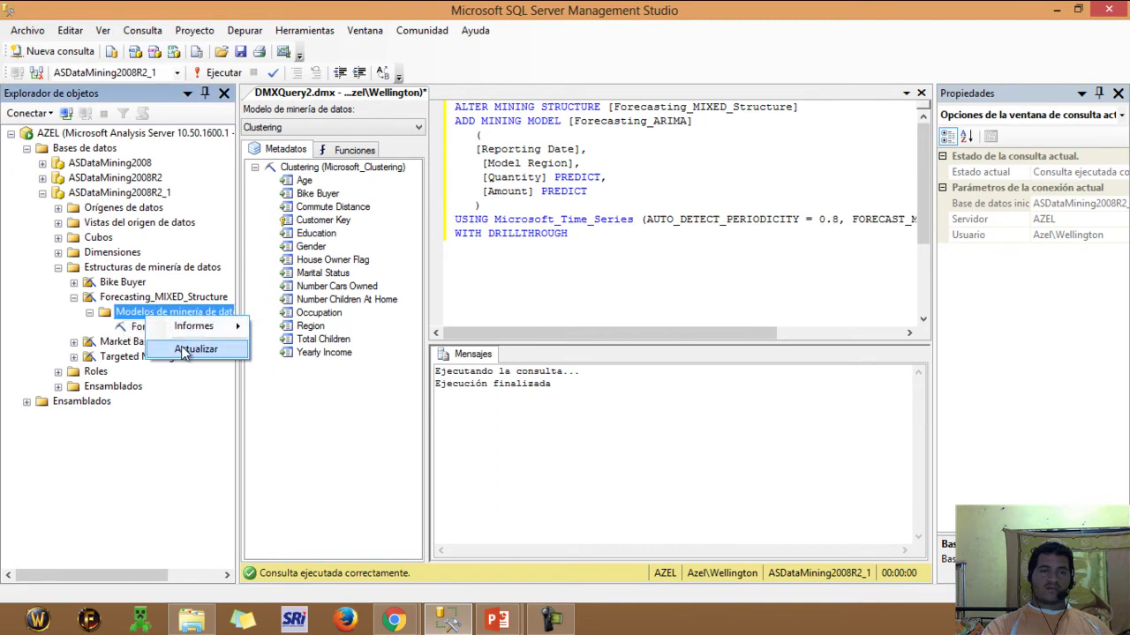
left_click(195, 350)
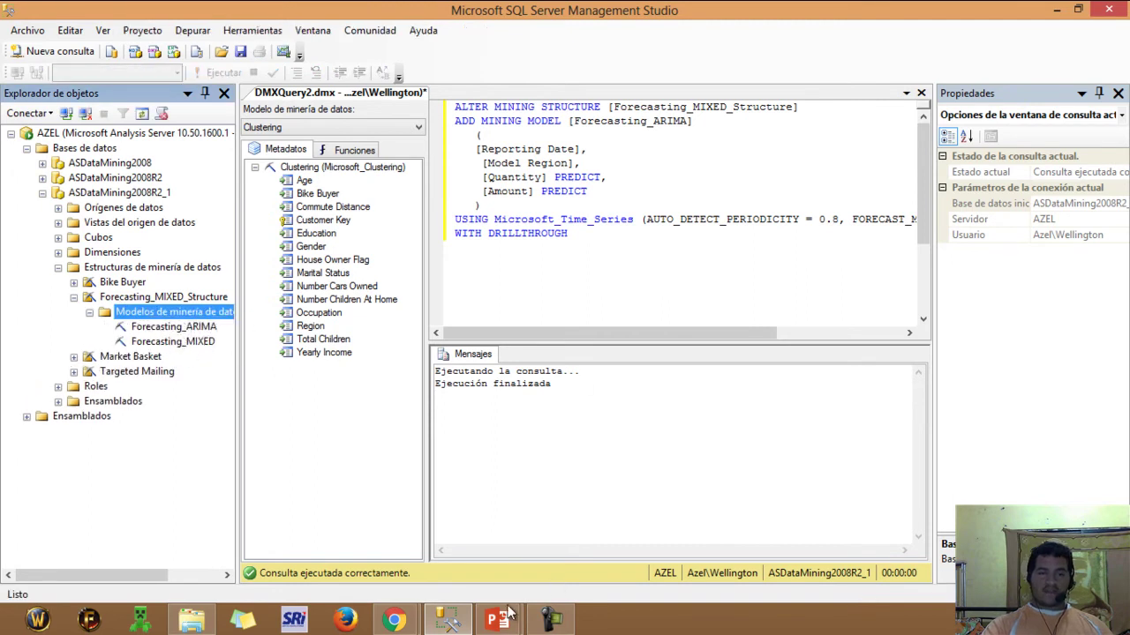
- Copy the Forecasting_ARTXP statement from the Lección 2 page in Chrome and paste it over the query in SQL Server Management Studio
mouse_move(456, 625)
mouse_move(394, 620)
left_click(476, 544)
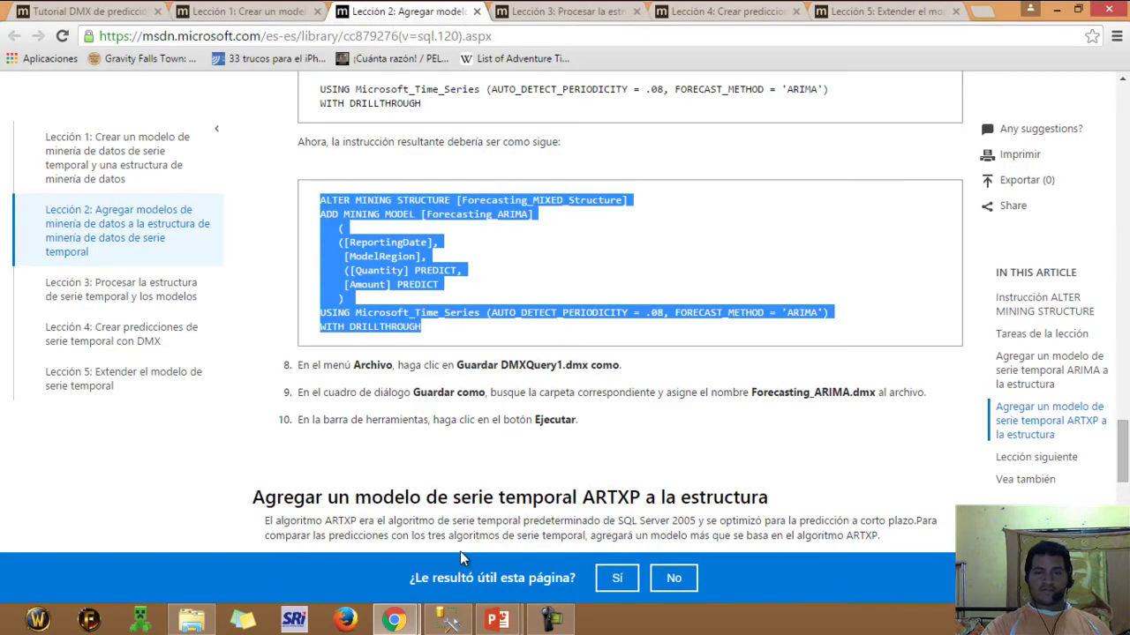
left_click_drag(1122, 459, 1122, 497)
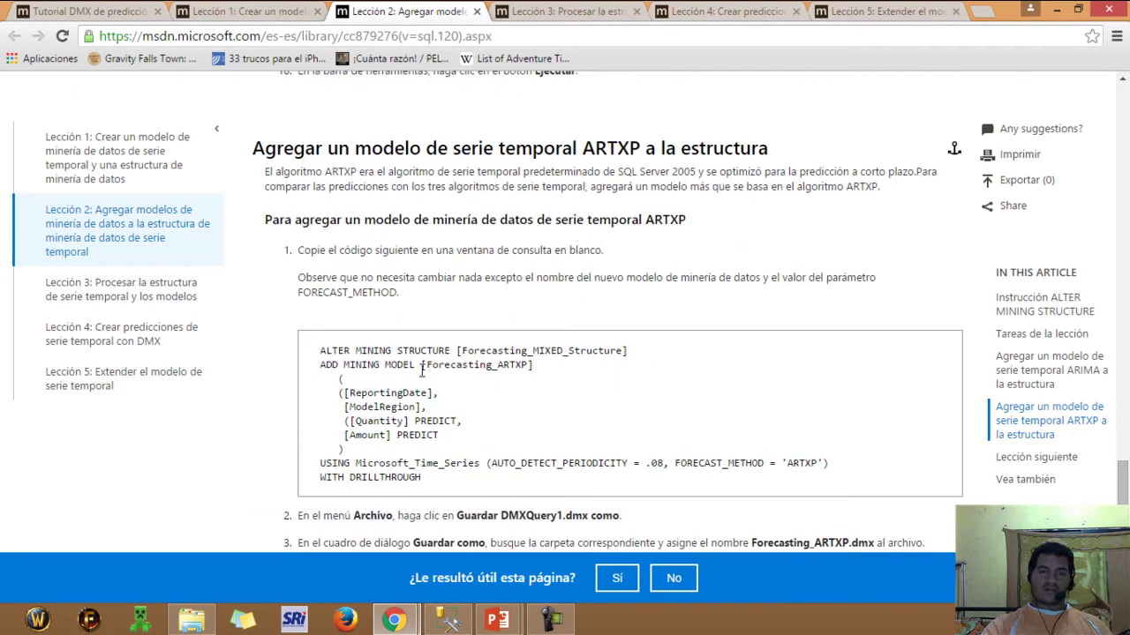
left_click_drag(321, 353, 477, 486)
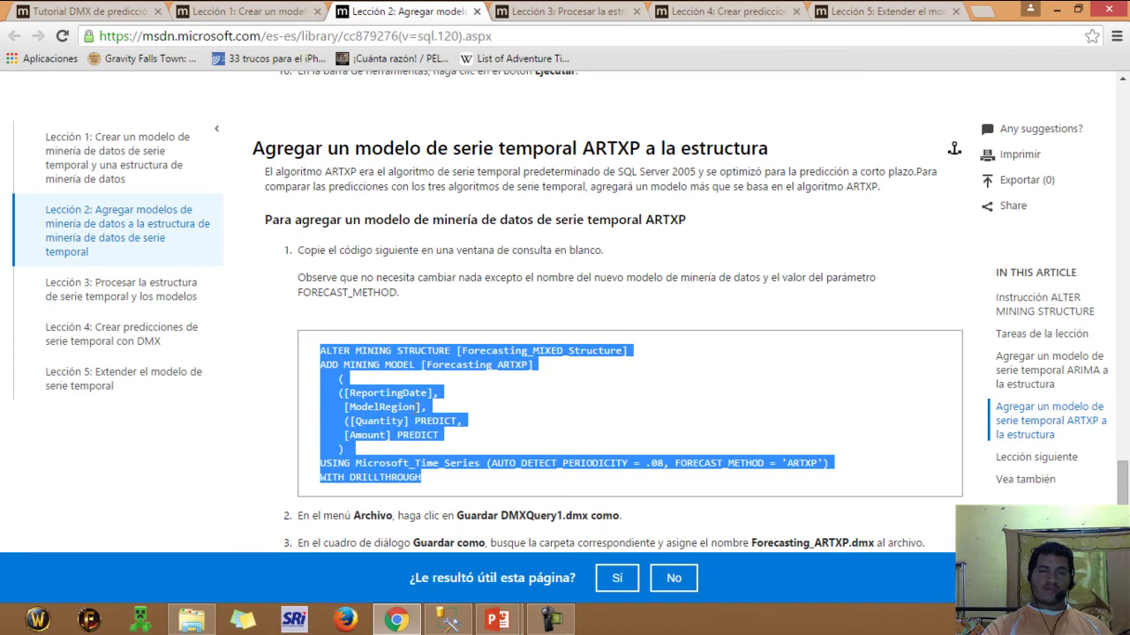
right_click(431, 412)
left_click(437, 420)
left_click(448, 619)
left_click_drag(569, 235, 453, 112)
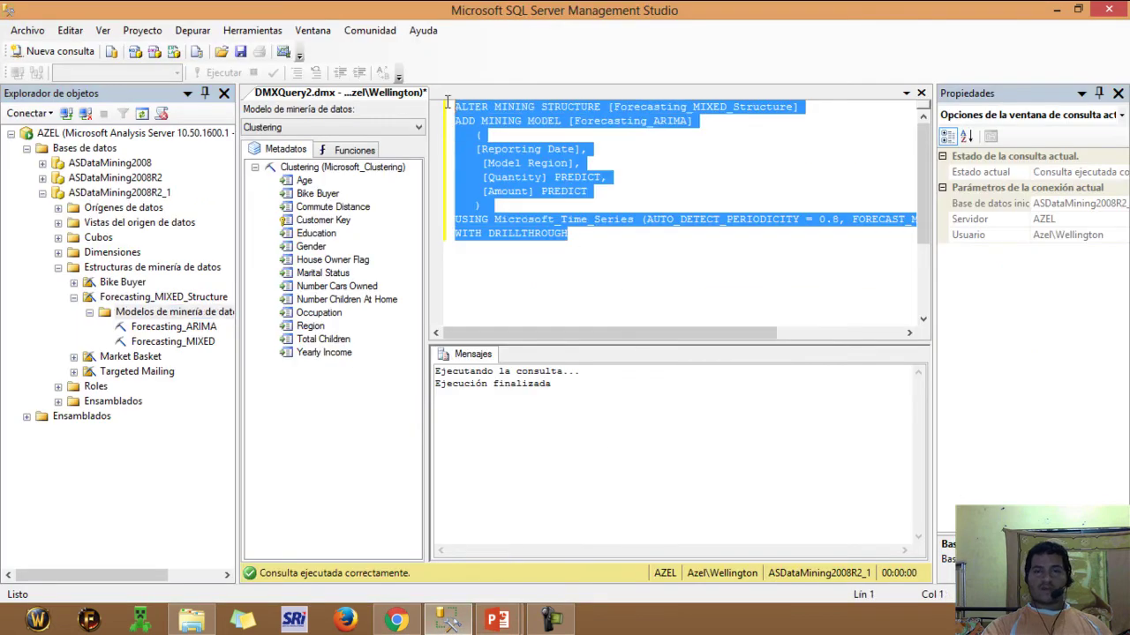
right_click(496, 121)
left_click(532, 166)
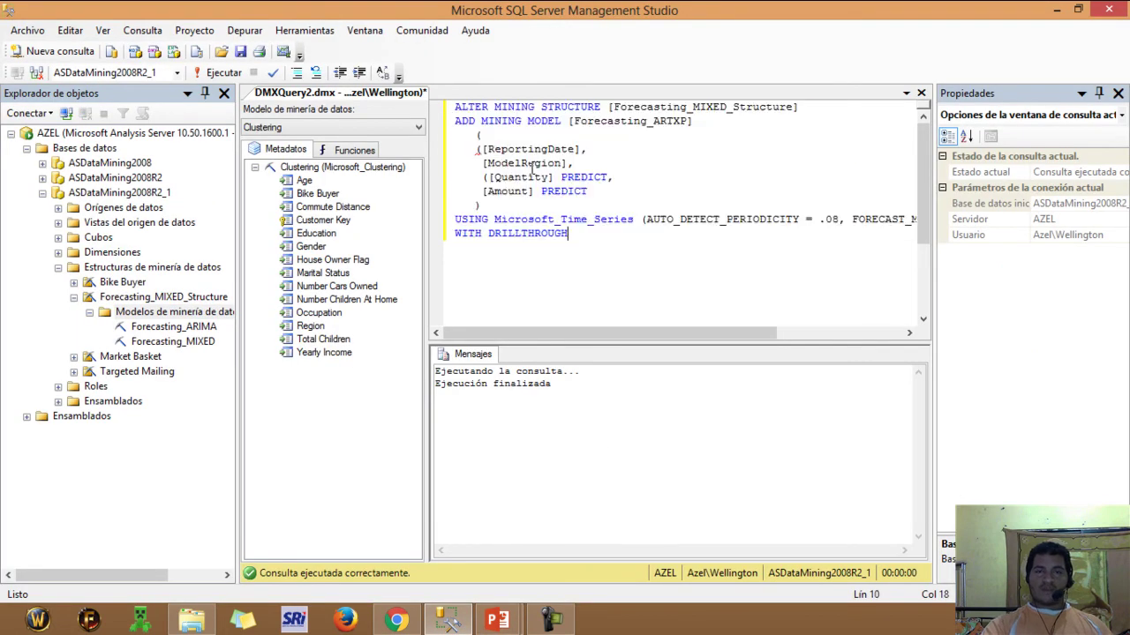
- Remove the extra parentheses from the Forecasting_ARTXP statement and correct its column names to [Reporting Date] and [Model Region]
left_click(485, 150)
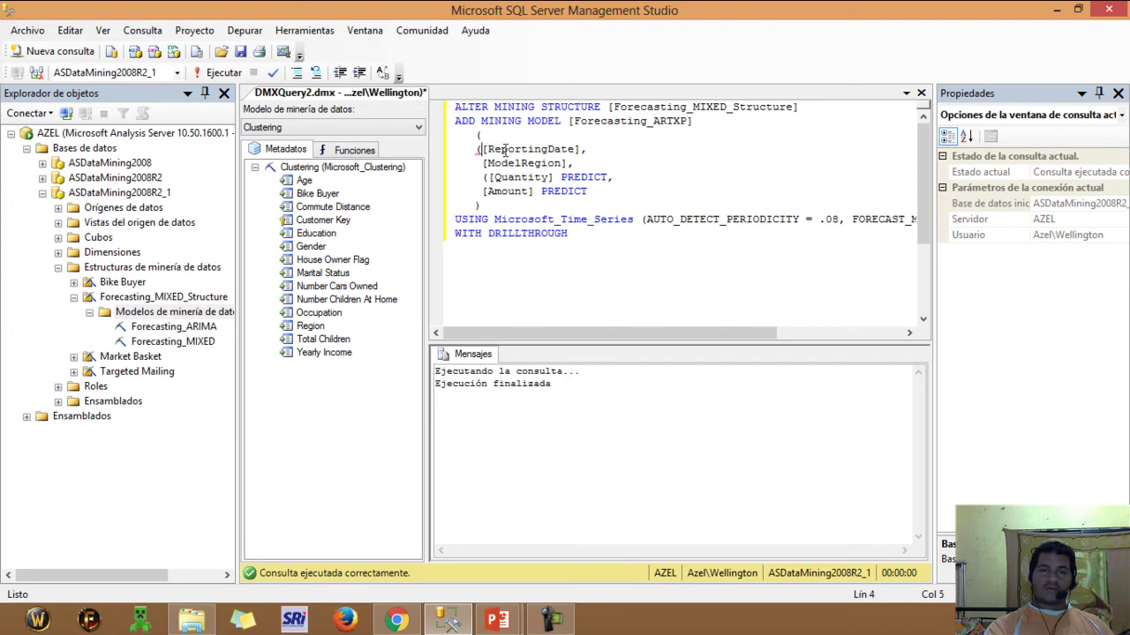
key("BackSpace")
key("Down")
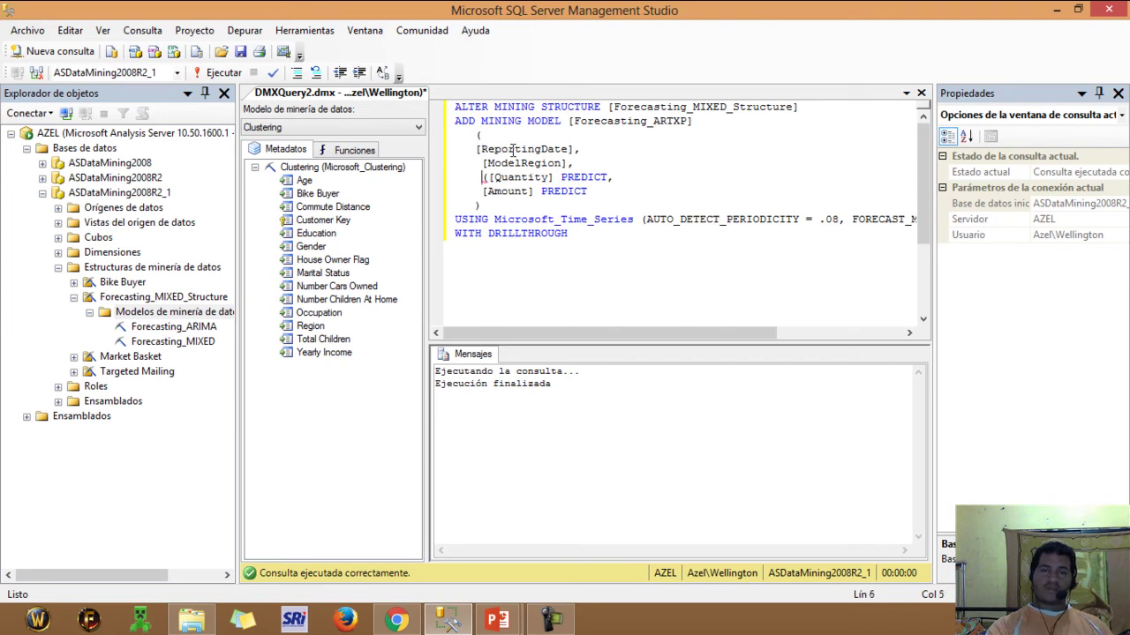
key("BackSpace")
key("Up")
key("Right")
key("Right")
key("Right")
key("Right")
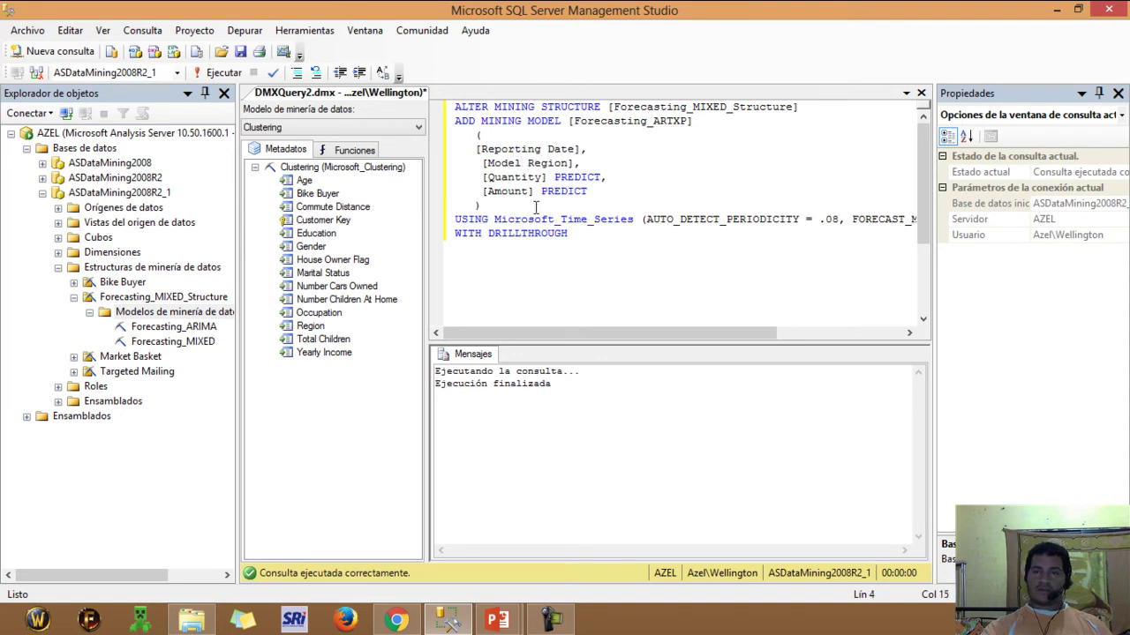
- Set AUTO_DETECT_PERIODICITY to 0.8 in the Forecasting_ARTXP statement
left_click(819, 219)
type("0")
key("Right")
key("Delete")
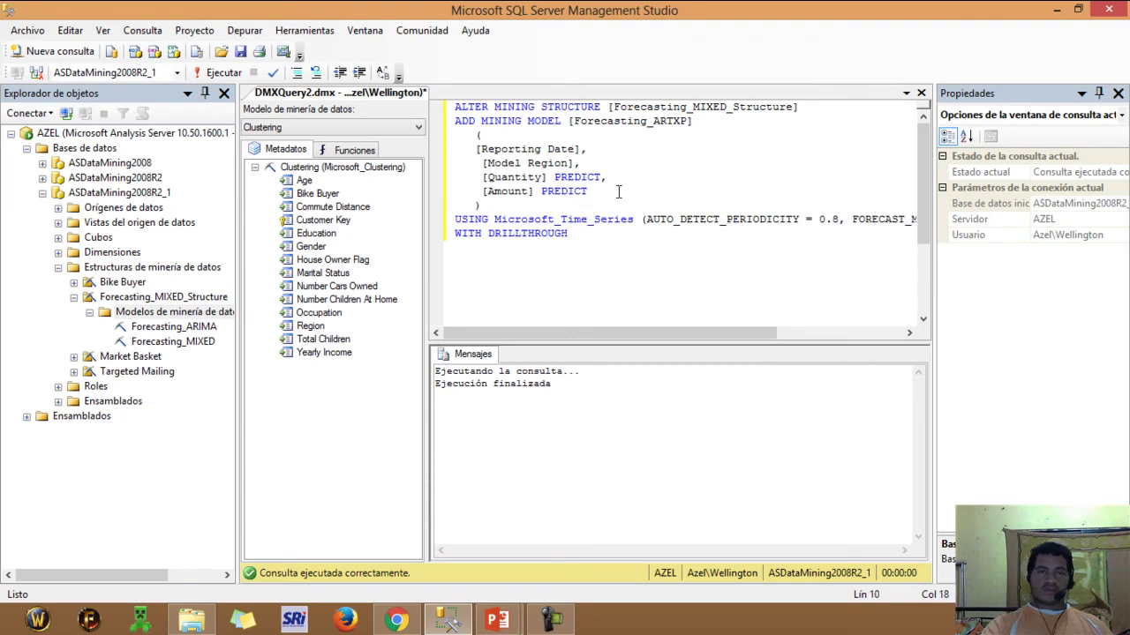
- Execute the Forecasting_ARTXP query and refresh the mining models of Forecasting_MIXED_Structure
left_click(201, 72)
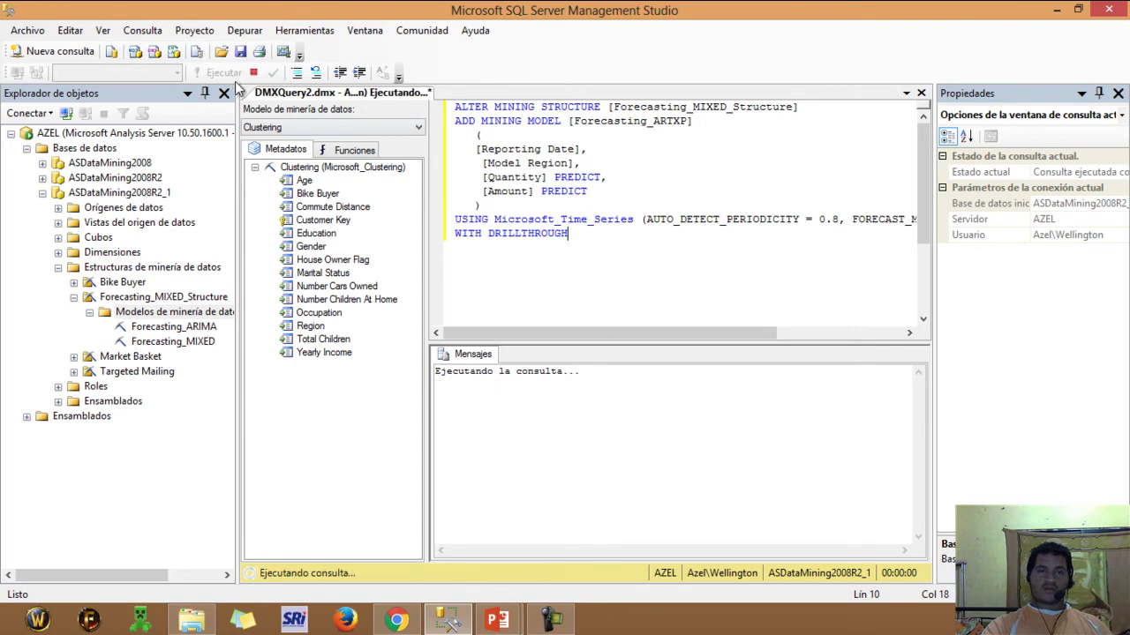
right_click(166, 315)
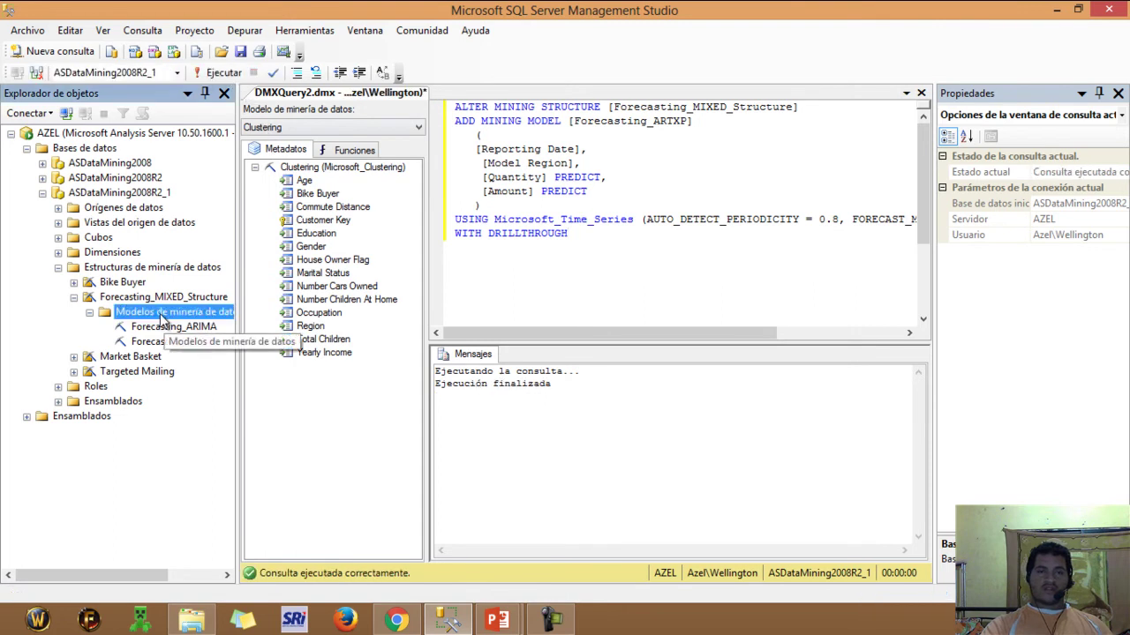
left_click(193, 347)
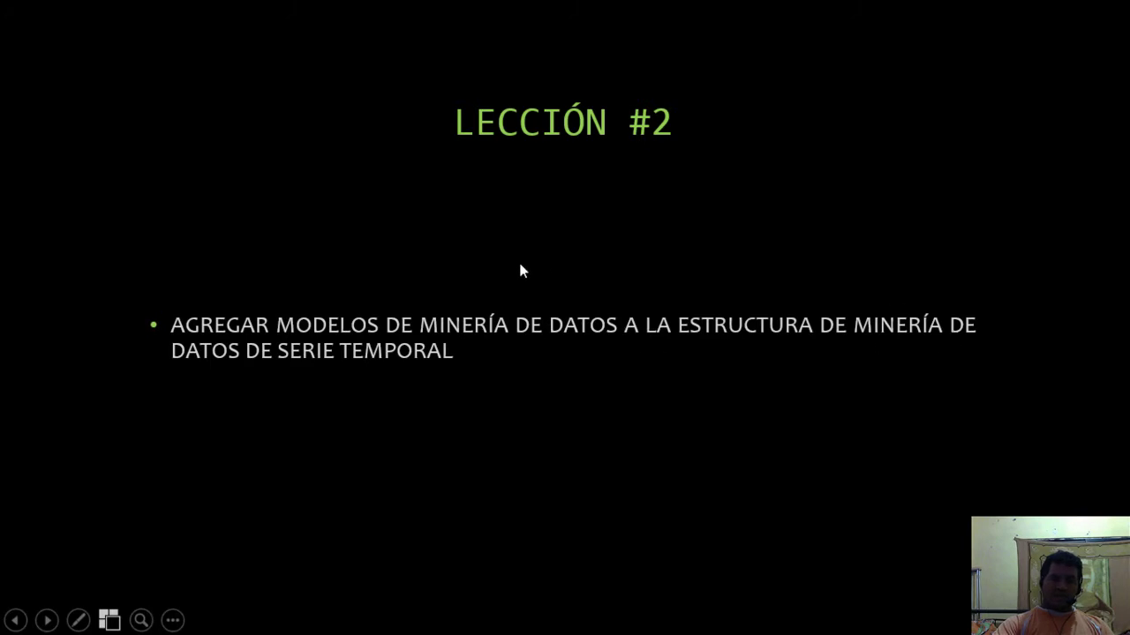
- Advance the slide show to LECCIÓN #3, and open the Lección 3 tutorial page in Chrome at its INSERT INTO section
key("Right")
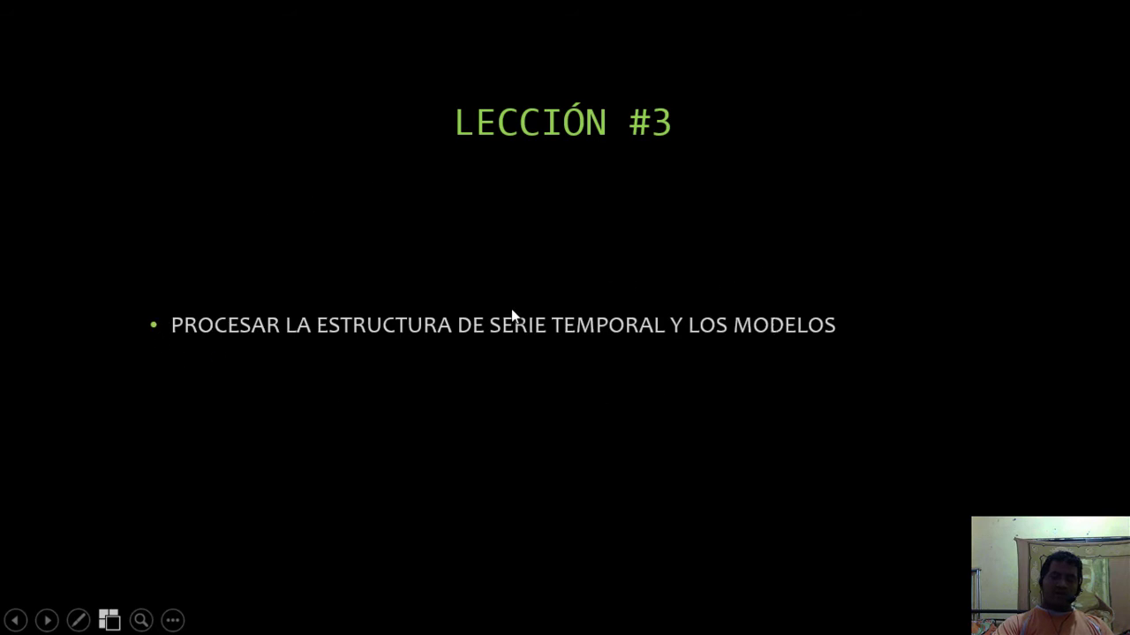
key("alt+Tab")
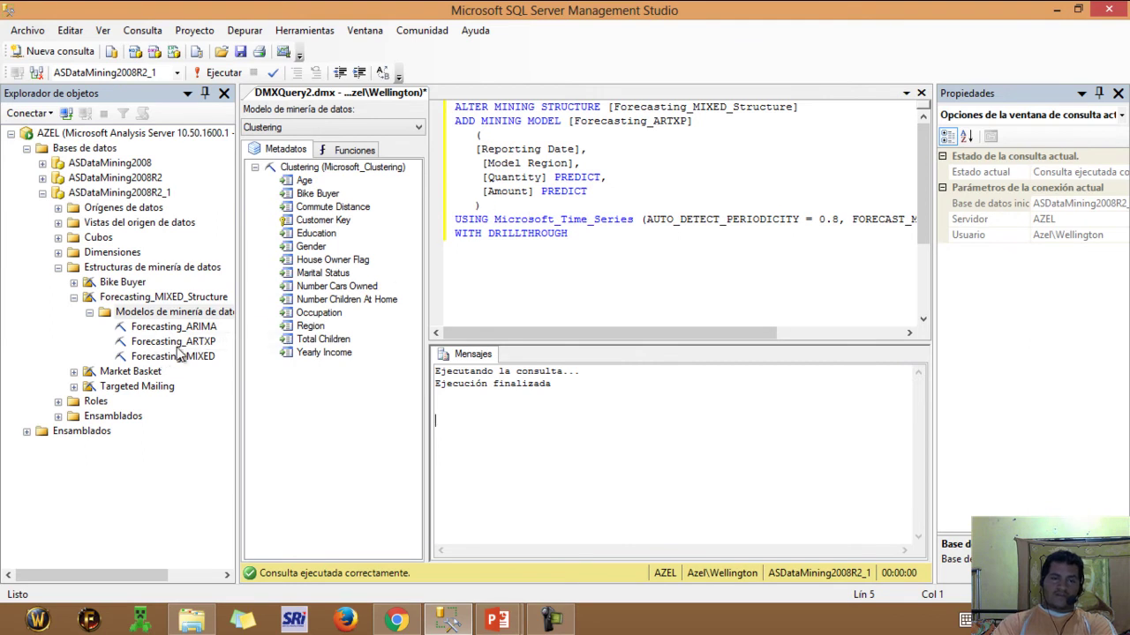
left_click(396, 621)
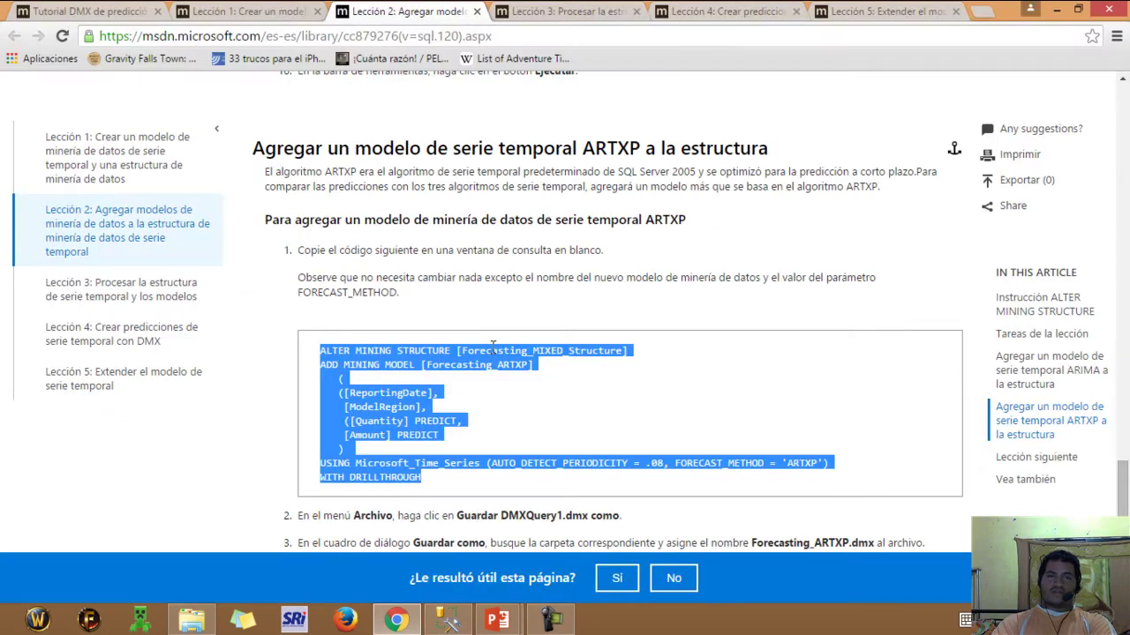
left_click(561, 12)
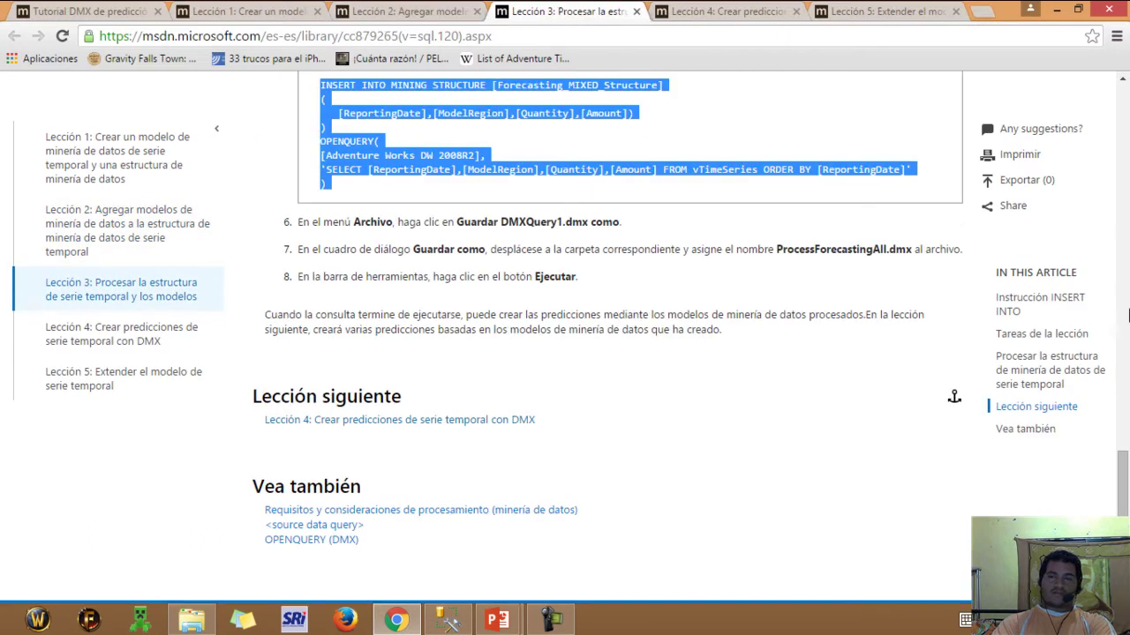
left_click_drag(1124, 472, 1119, 194)
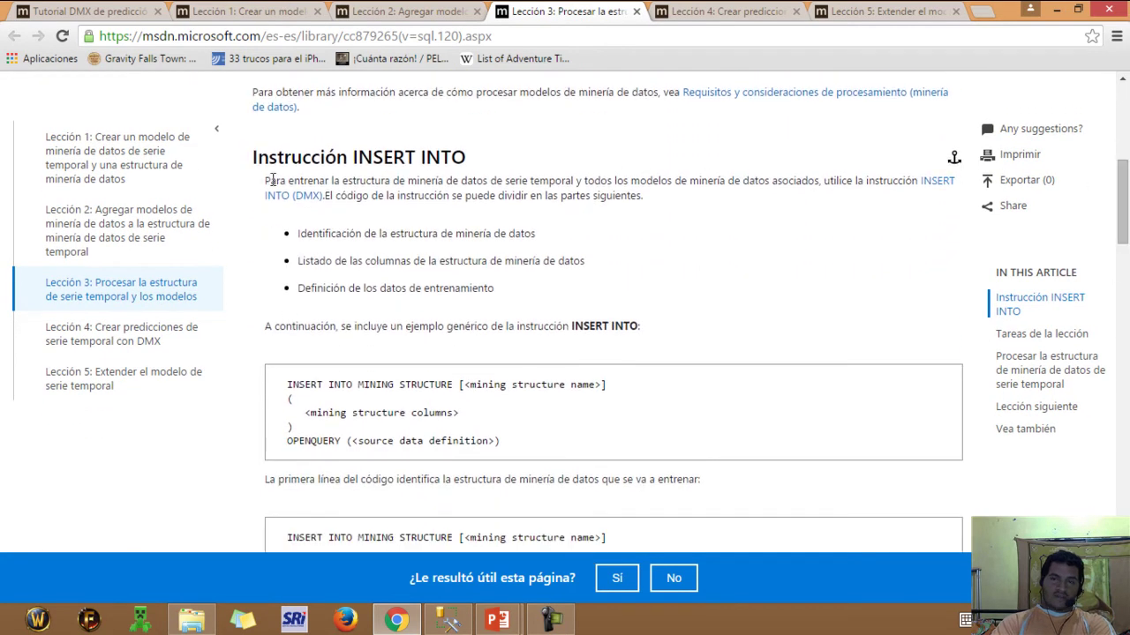
- Replace the query in SQL Server Management Studio with the tutorial's complete INSERT INTO MINING STRUCTURE statement for Forecasting_MIXED_Structure
left_click_drag(1127, 223, 1075, 479)
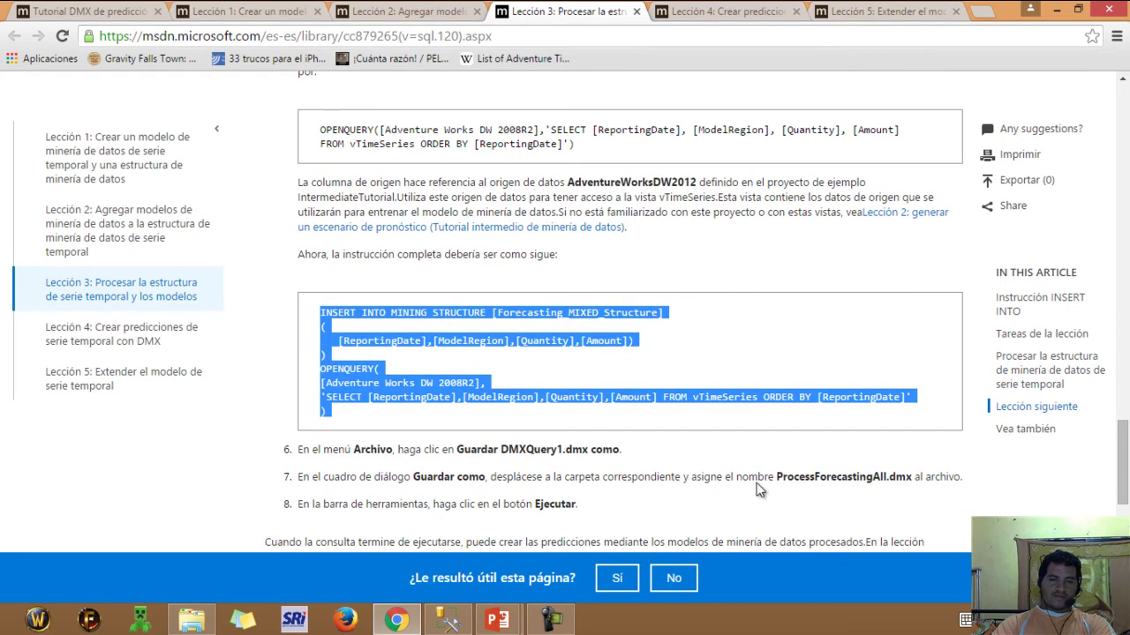
left_click(447, 621)
left_click_drag(628, 284, 527, 121)
key("ctrl+a")
key("ctrl+v")
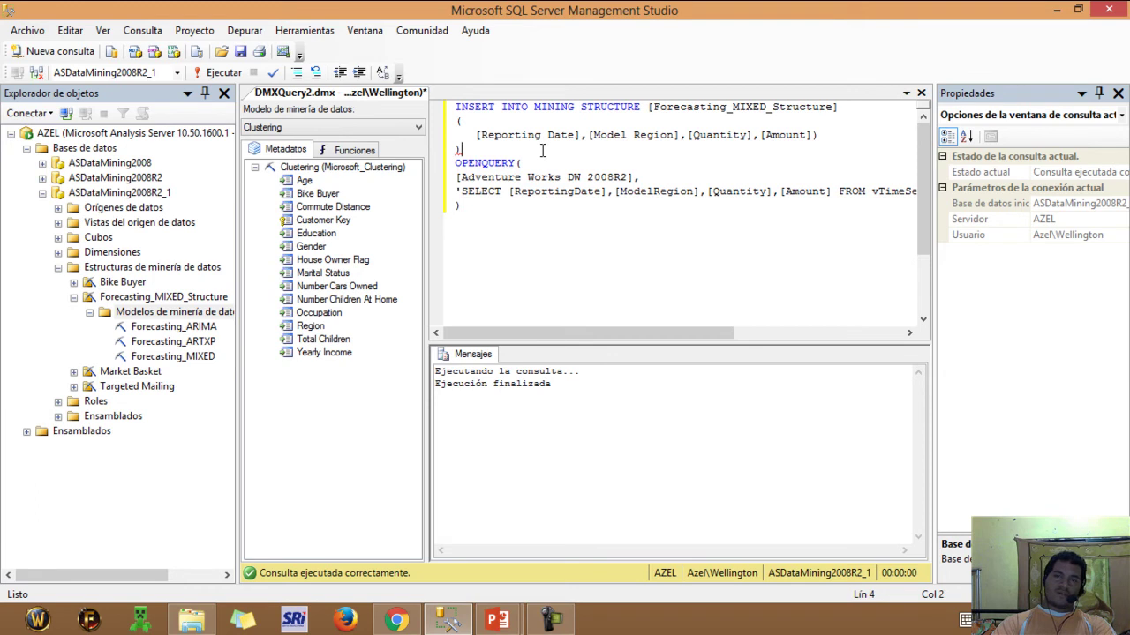
- Remove the stray closing parenthesis before OPENQUERY and change the data source name to [Adventure Works DW2008R2]
key("BackSpace")
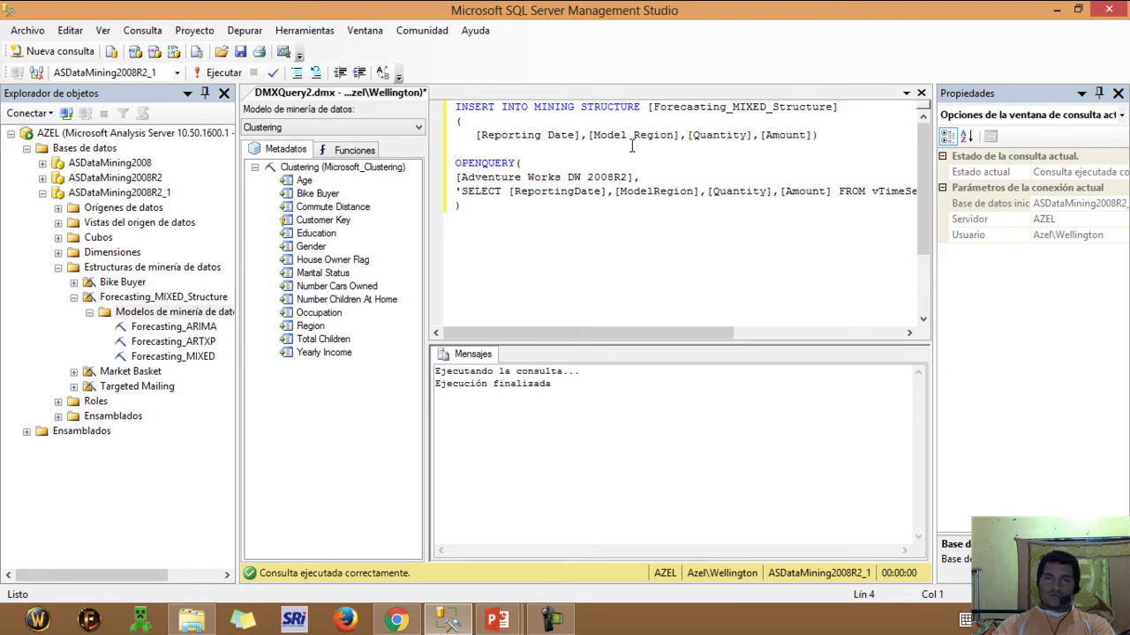
left_click(589, 179)
key("BackSpace")
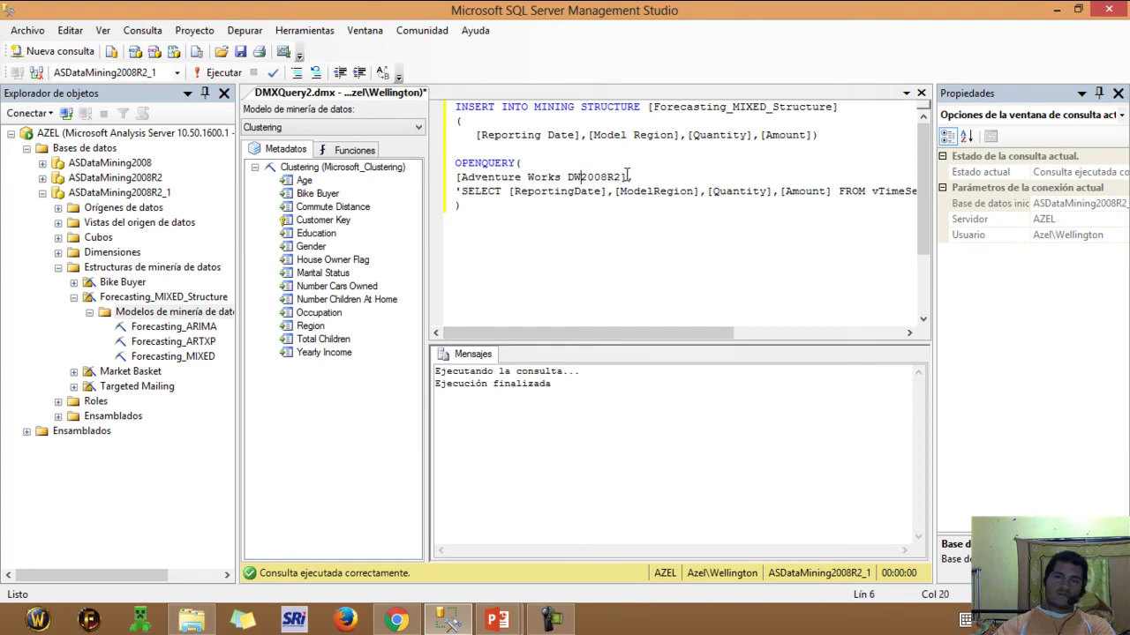
- Try executing the statement with the query's source columns spaced as [Reporting Date] and [Model Region], including in the ORDER BY clause
left_click(575, 192)
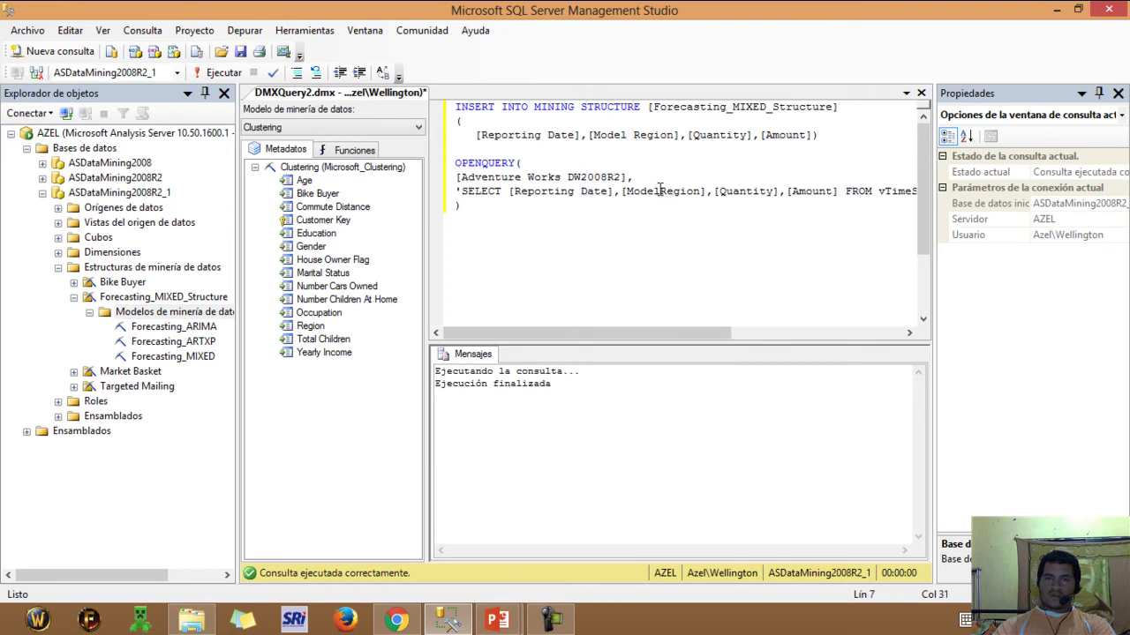
key("BackSpace")
key("Left")
key("Right")
key("Right")
key("Right")
key("Right")
key("Right")
key("Right")
key("Right")
key("Right")
key("Right")
key("Right")
key("Right")
key("Right")
key("Right")
key("Right")
key("Right")
key("Right")
key("Right")
key("Right")
key("Right")
key("Right")
key("Right")
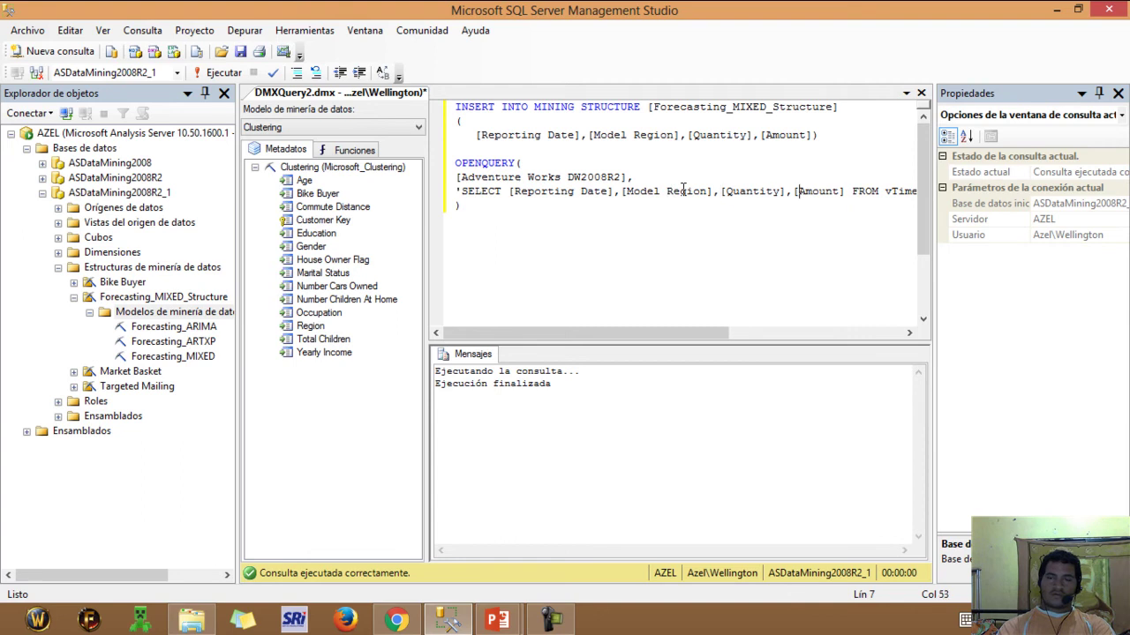
key("Right")
key("Right")
key("Right")
key("Right")
key("Right")
key("Right")
key("Right")
key("Right")
key("Right")
key("Right")
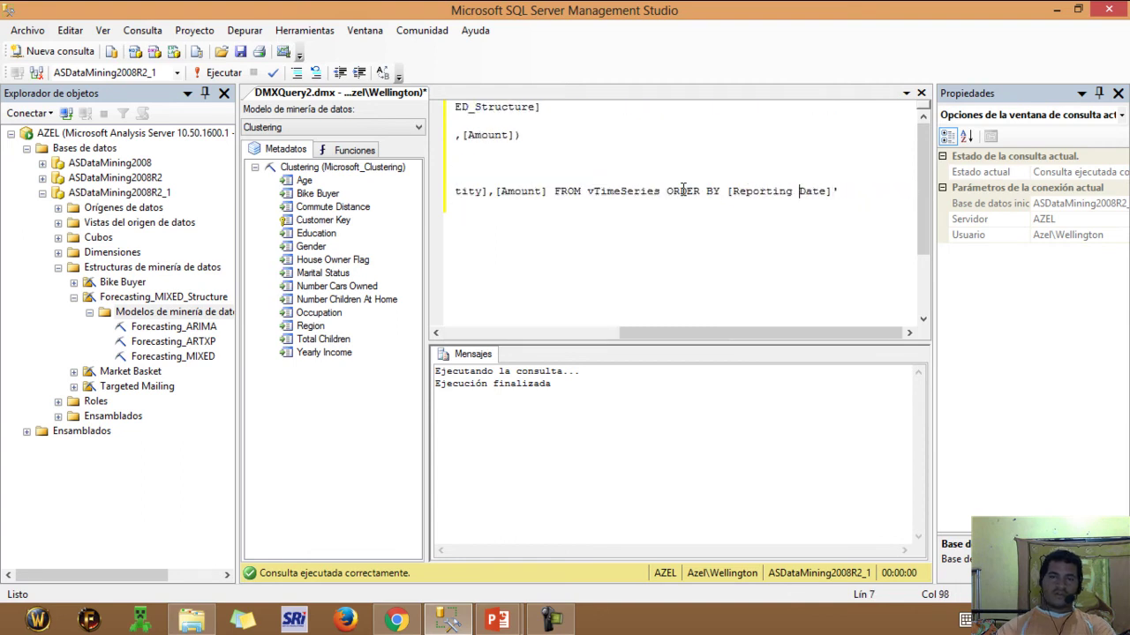
left_click_drag(647, 334, 465, 335)
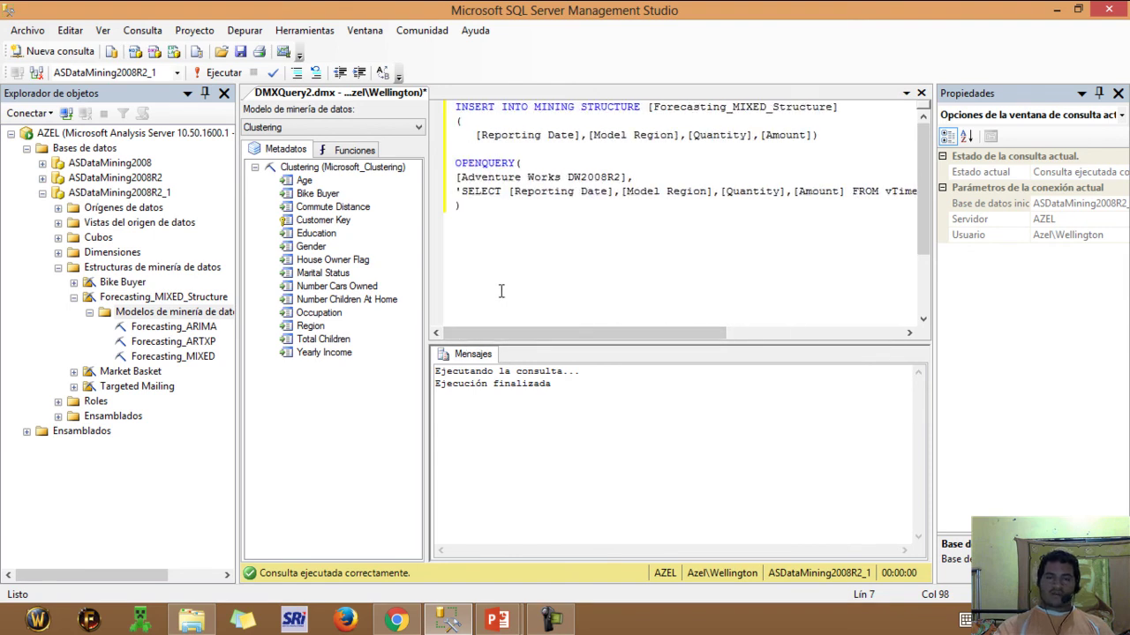
left_click(204, 75)
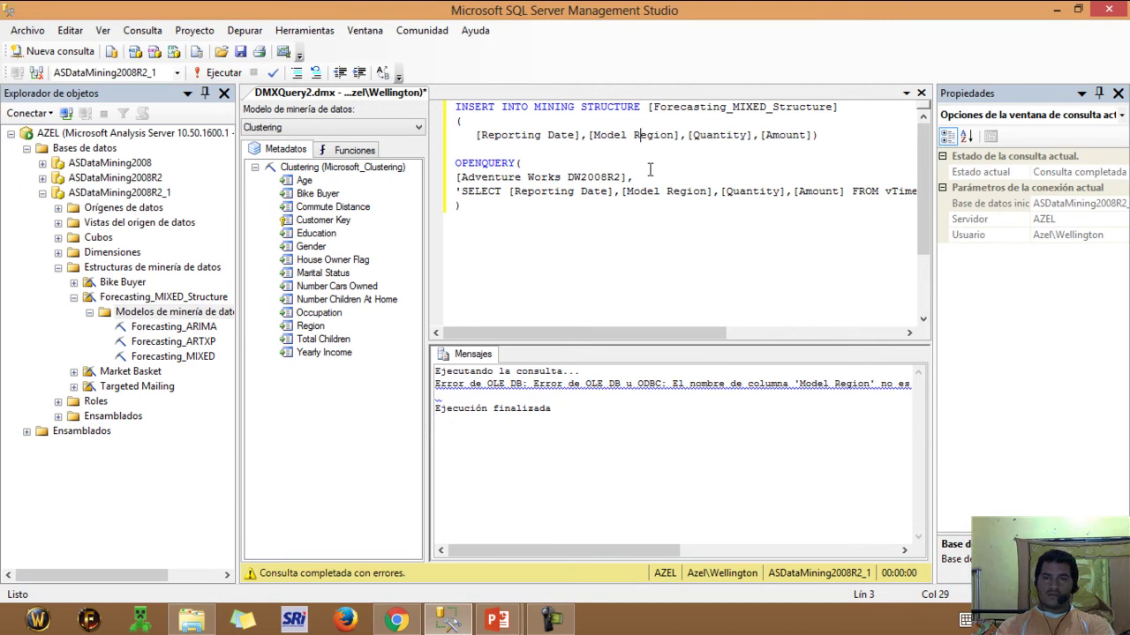
key("BackSpace")
key("Left")
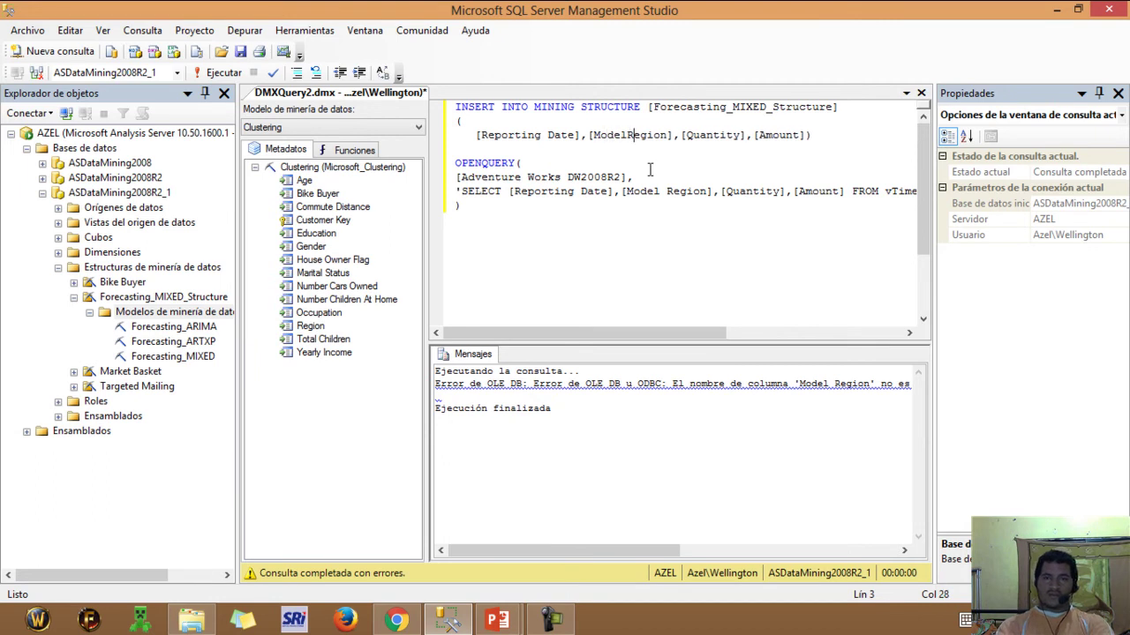
key("Down")
left_click(649, 169)
key("Down")
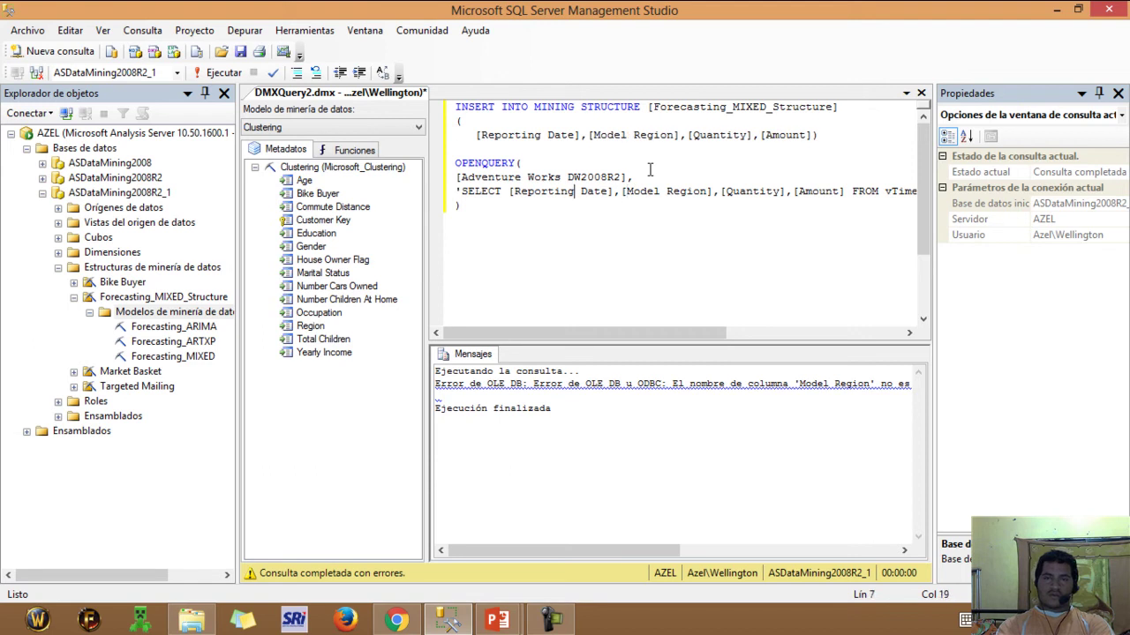
- Remove the spaces from the source column names in the OPENQUERY SELECT list so they read [ReportingDate] and [ModelRegion]
key("Right")
key("Delete")
key("Right")
key("Right")
key("Right")
key("Right")
key("Right")
key("Right")
key("Right")
key("Right")
key("Right")
key("Right")
key("Right")
key("Right")
key("Right")
key("Right")
key("Right")
key("Right")
key("Right")
key("Right")
key("Right")
key("Right")
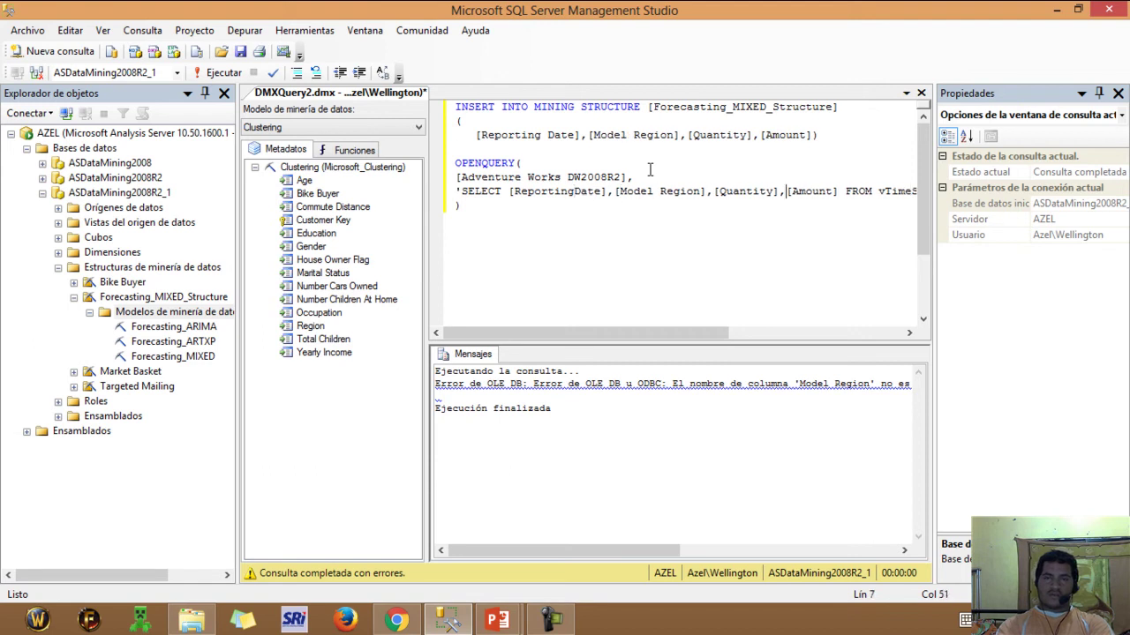
key("Left")
key("Left")
key("Left")
key("Left")
key("Left")
key("Left")
key("Left")
key("Left")
key("Left")
key("Left")
key("Left")
key("Left")
key("Left")
key("Left")
key("Left")
key("BackSpace")
- Change the ORDER BY column to [ReportingDate] and execute the INSERT INTO MINING STRUCTURE statement
key("Right")
key("Right")
key("Right")
key("Right")
key("Right")
key("Right")
key("Right")
key("Right")
key("Right")
key("Right")
key("Right")
key("Right")
key("Right")
key("Right")
key("Right")
key("Right")
key("Right")
key("Right")
key("Right")
key("Right")
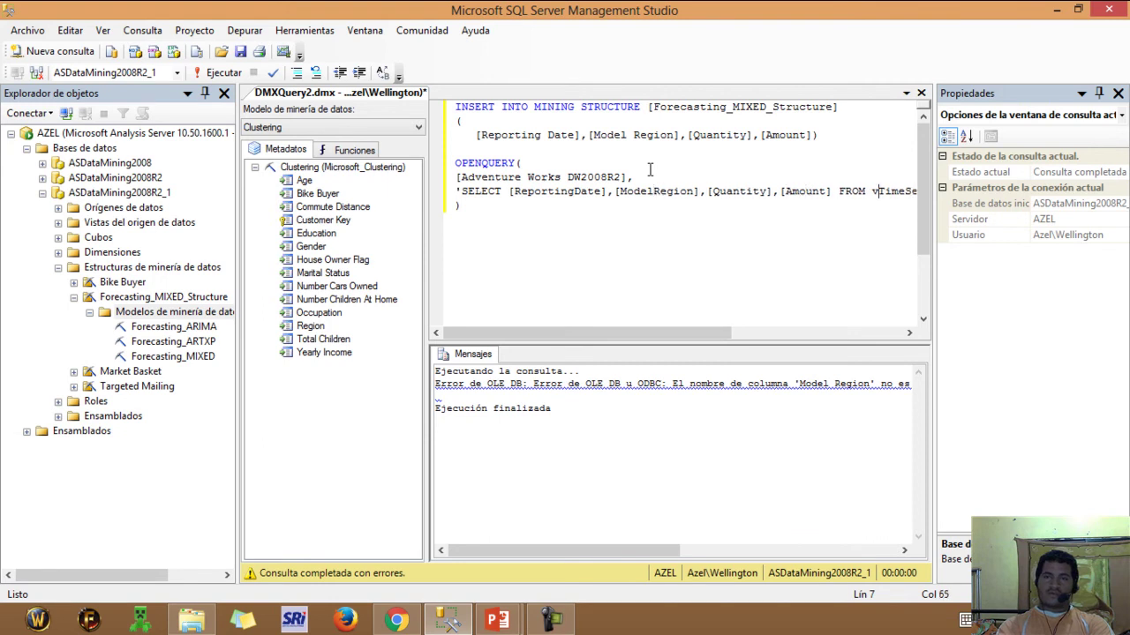
key("Right")
key("Right")
key("Right")
key("Right")
key("Right")
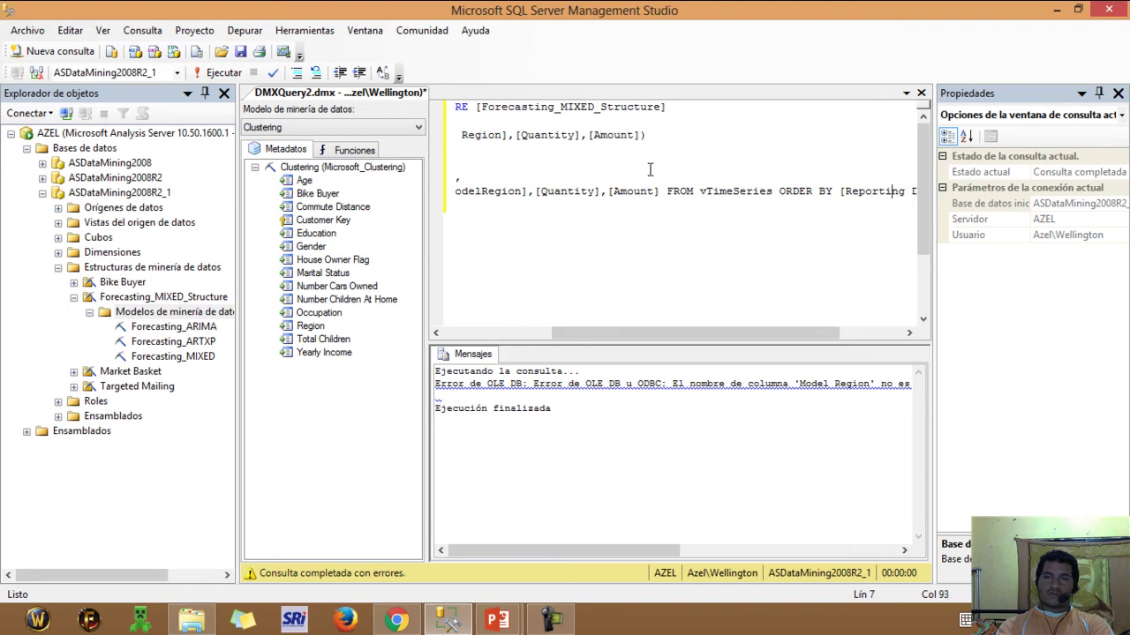
key("Delete")
key("Right")
key("Right")
key("Down")
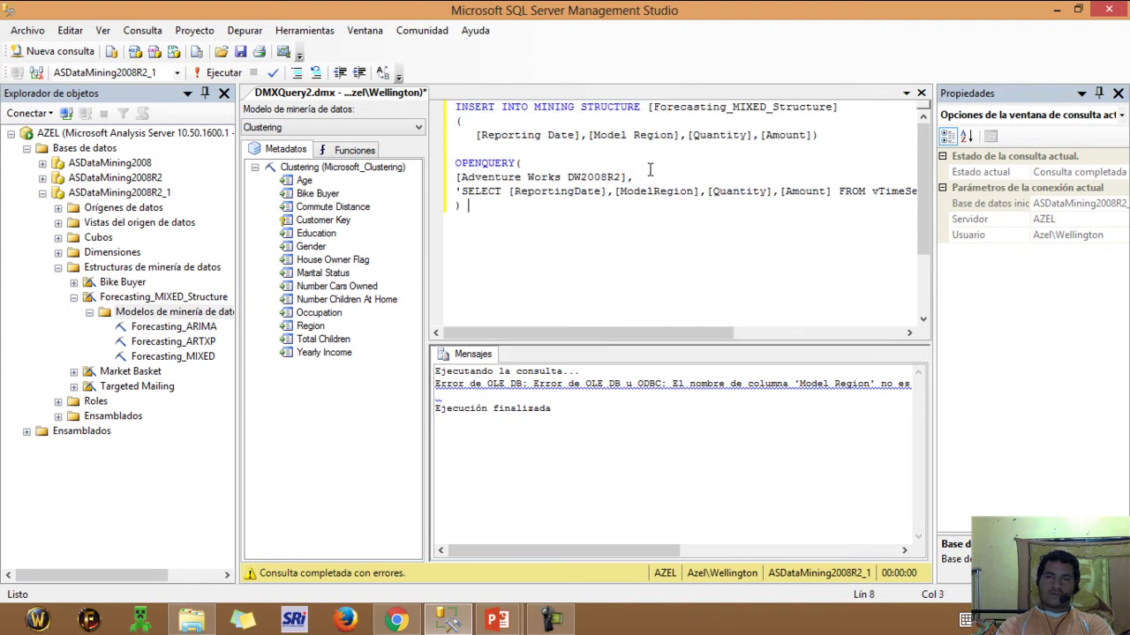
left_click(196, 67)
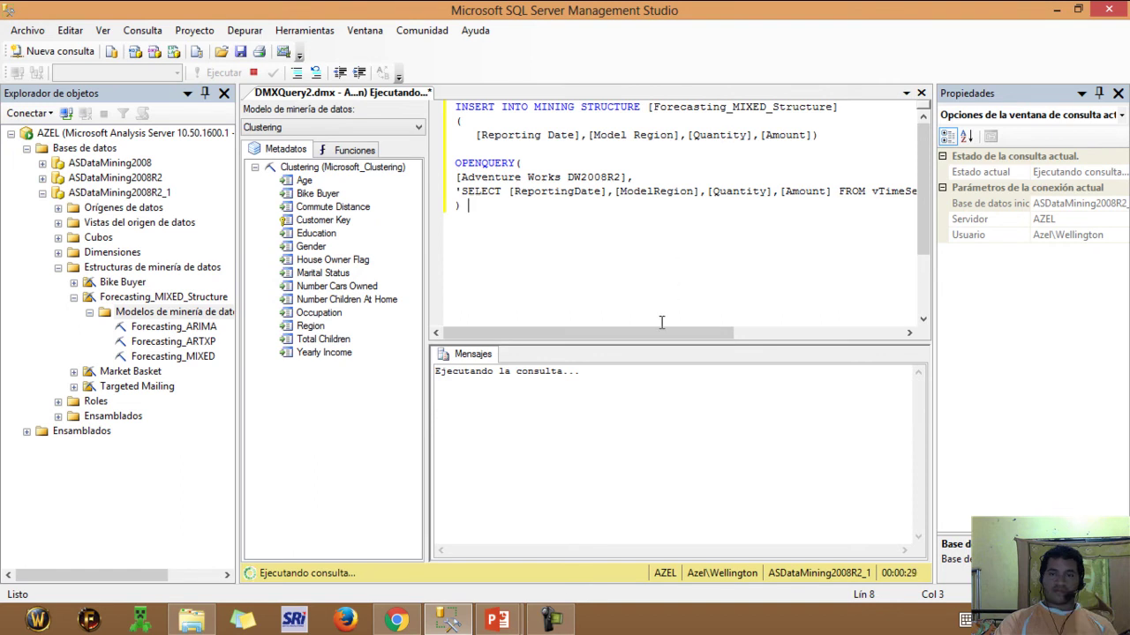
- Review the executed statement's ORDER BY clause and data source name, and locate Forecasting_MIXED_Structure among the mining structures
left_click_drag(655, 331, 822, 335)
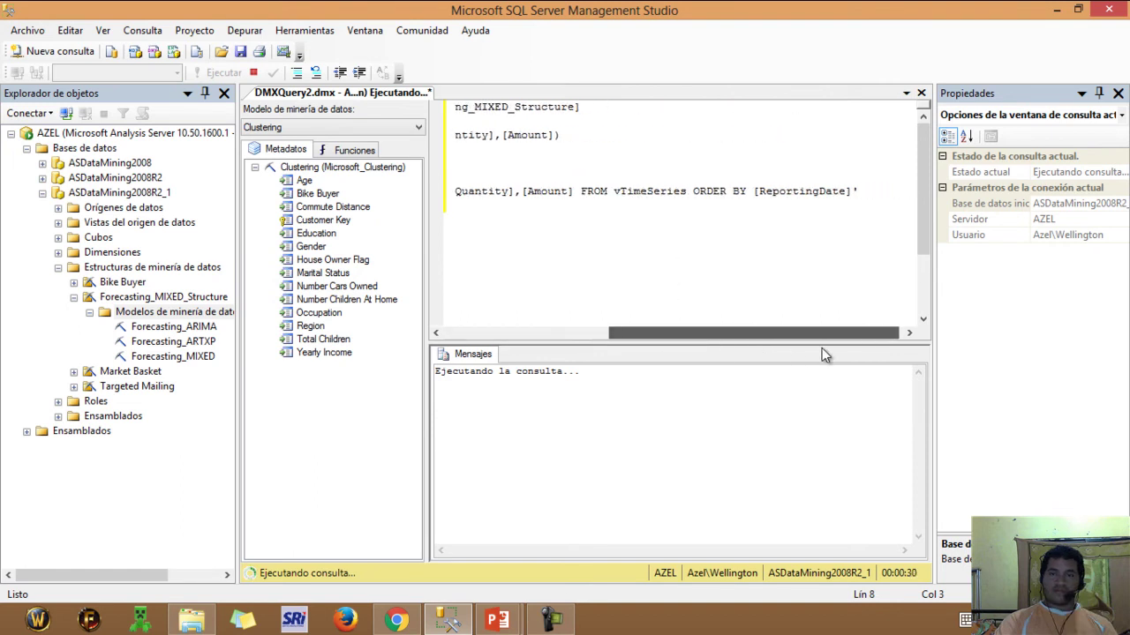
left_click(783, 192)
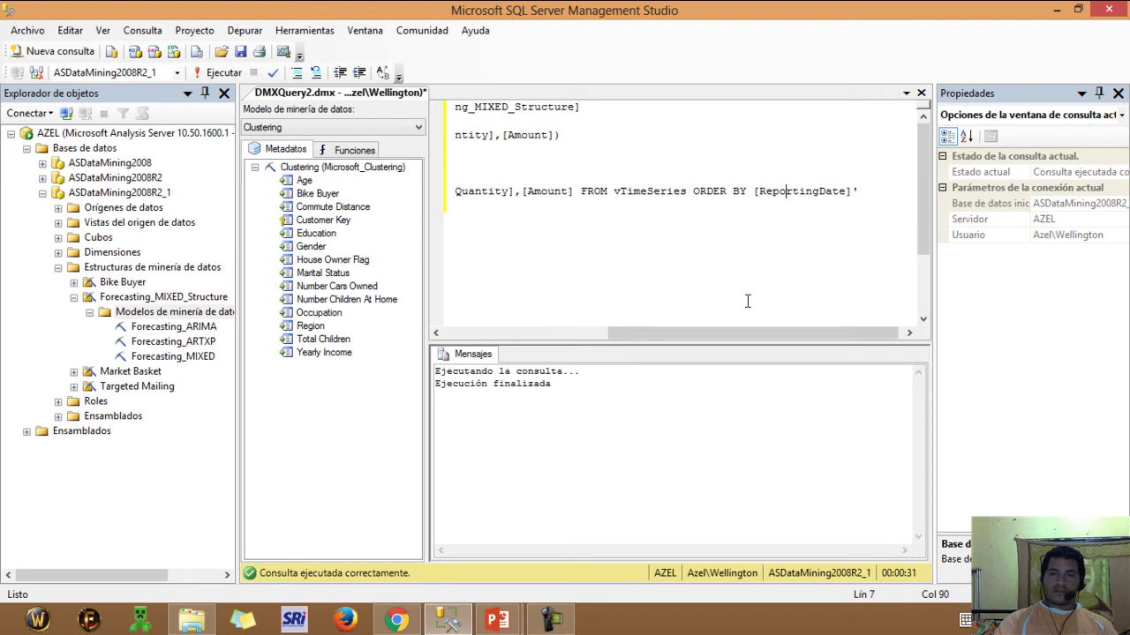
left_click_drag(746, 333, 529, 333)
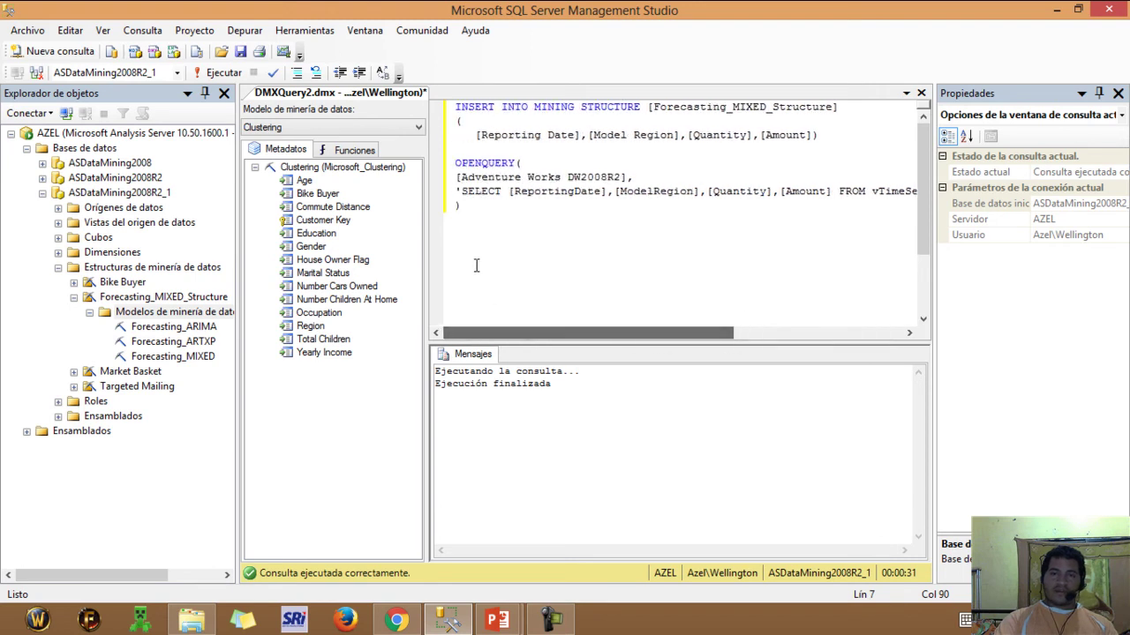
left_click(502, 178)
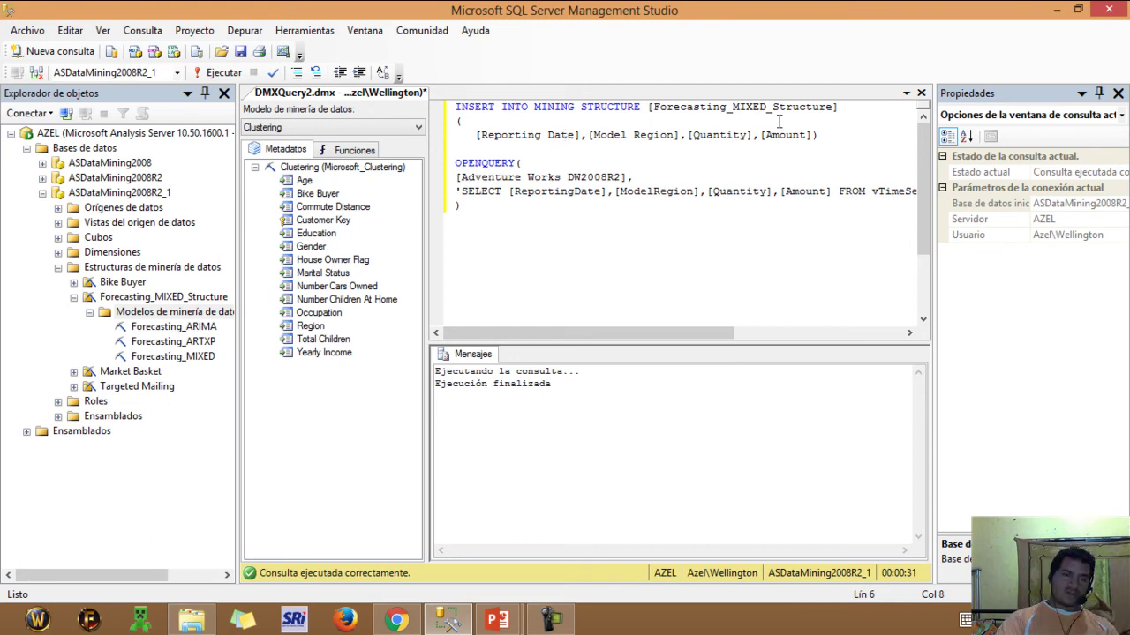
left_click(153, 299)
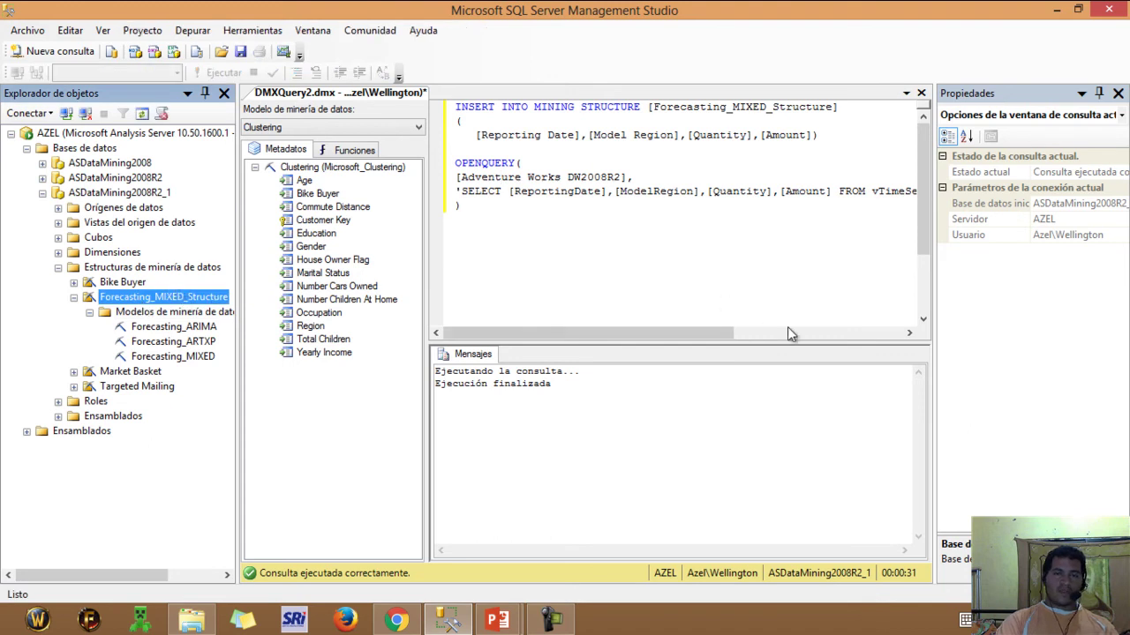
left_click(589, 177)
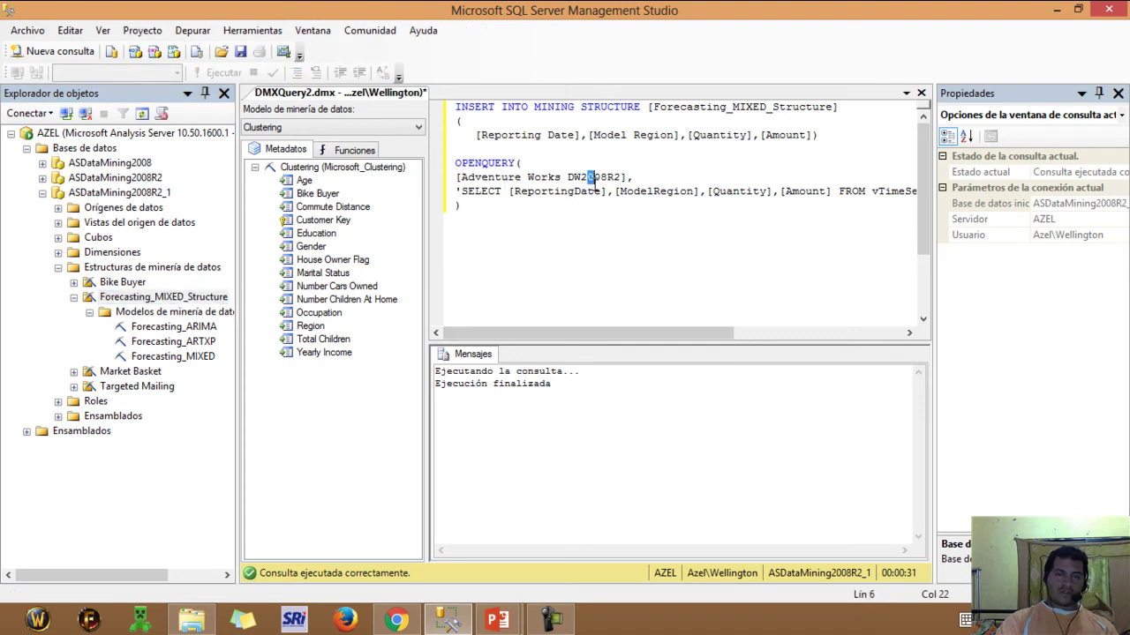
left_click(490, 178)
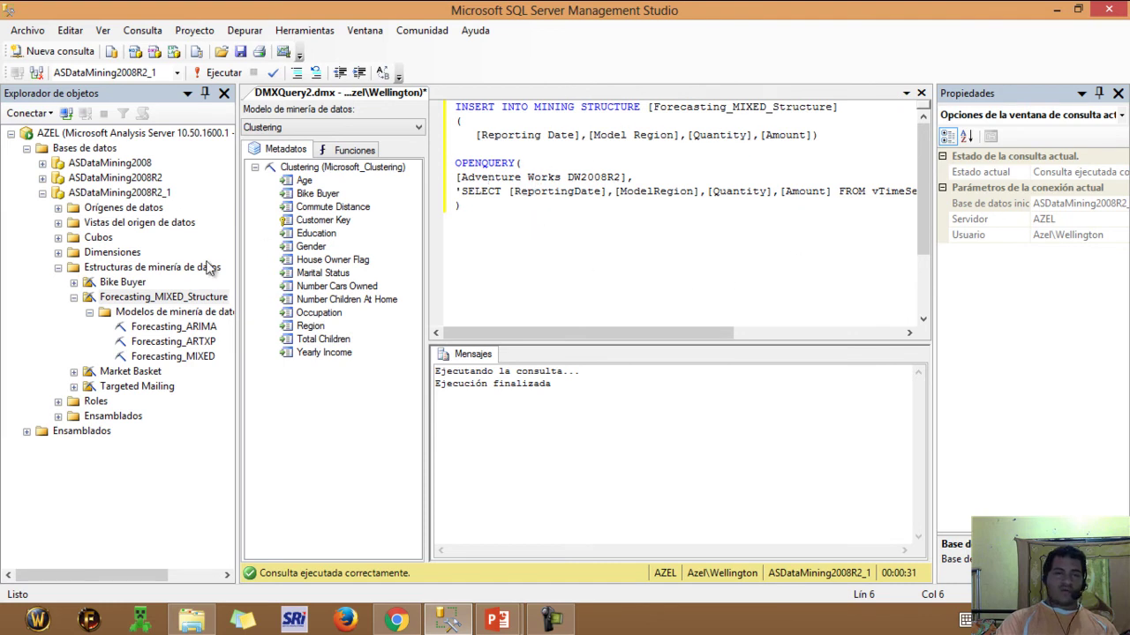
left_click(173, 300)
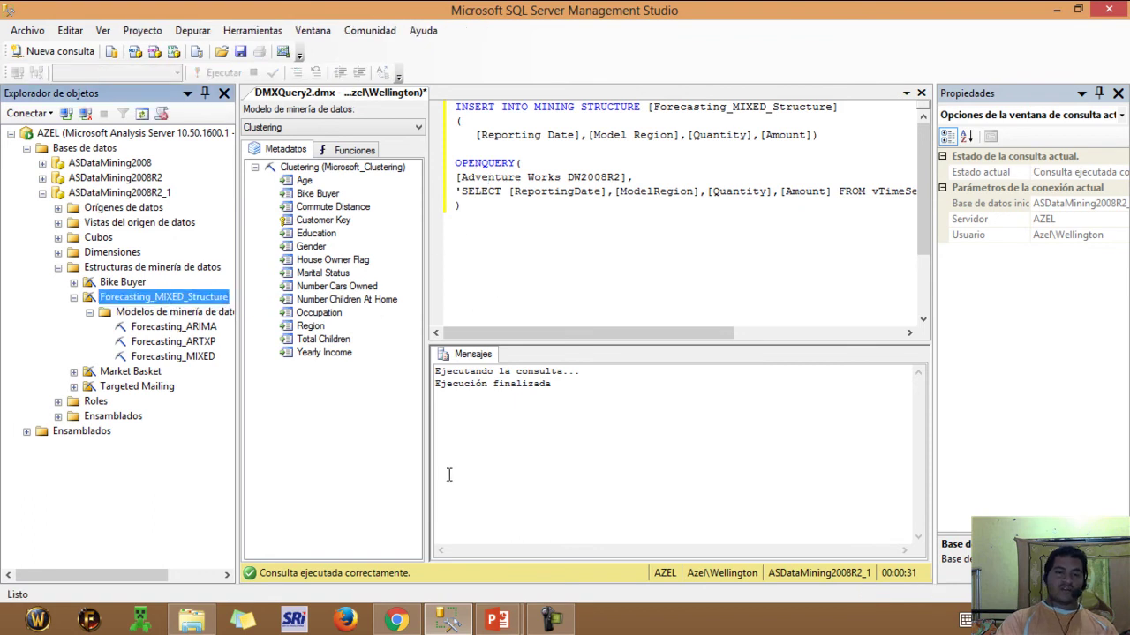
- Switch to Chrome and review the Lección 3 page from its introduction to the closing notes
mouse_move(497, 620)
left_click(397, 620)
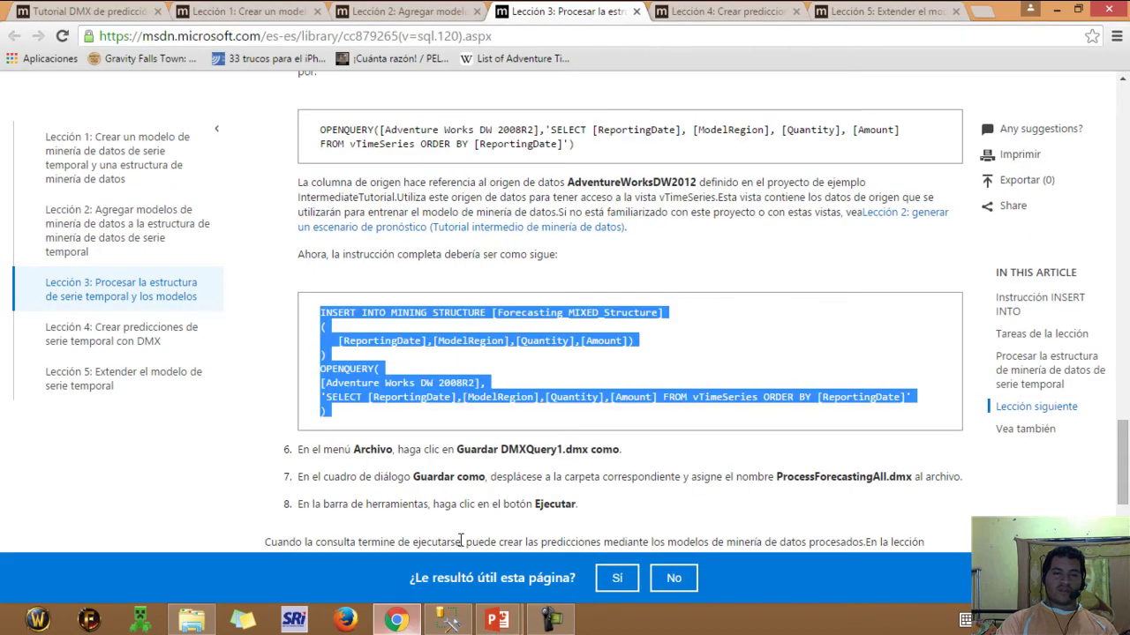
left_click_drag(1126, 455, 1127, 140)
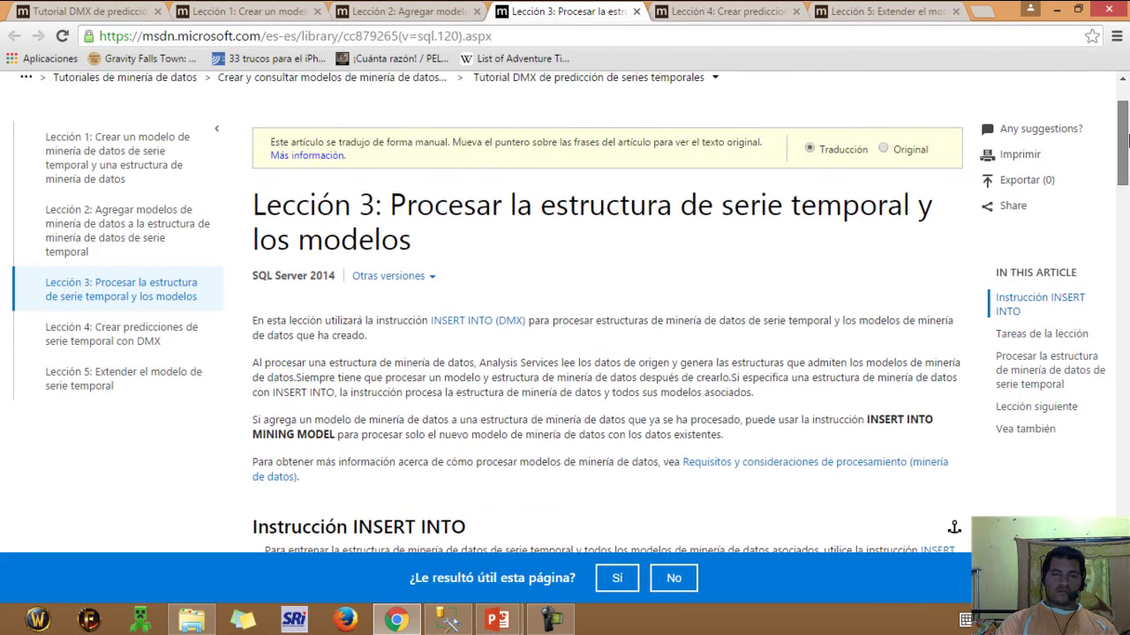
left_click_drag(1126, 184, 1126, 497)
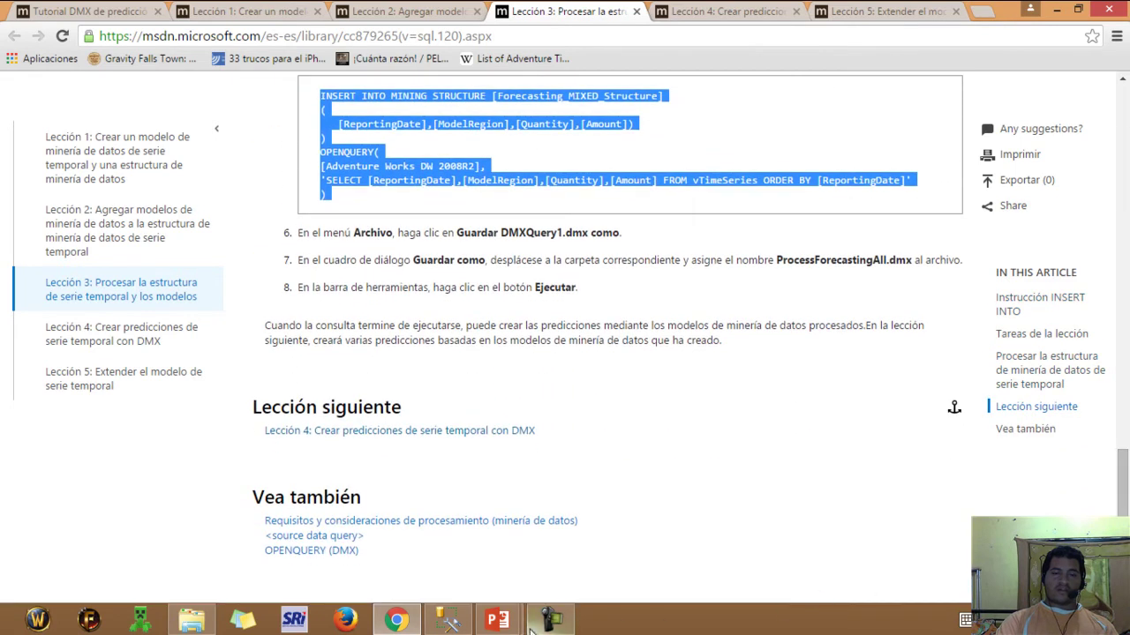
- Switch to the PowerPoint slide show and advance it to the LECCIÓN #4 slide
mouse_move(494, 622)
left_click(550, 539)
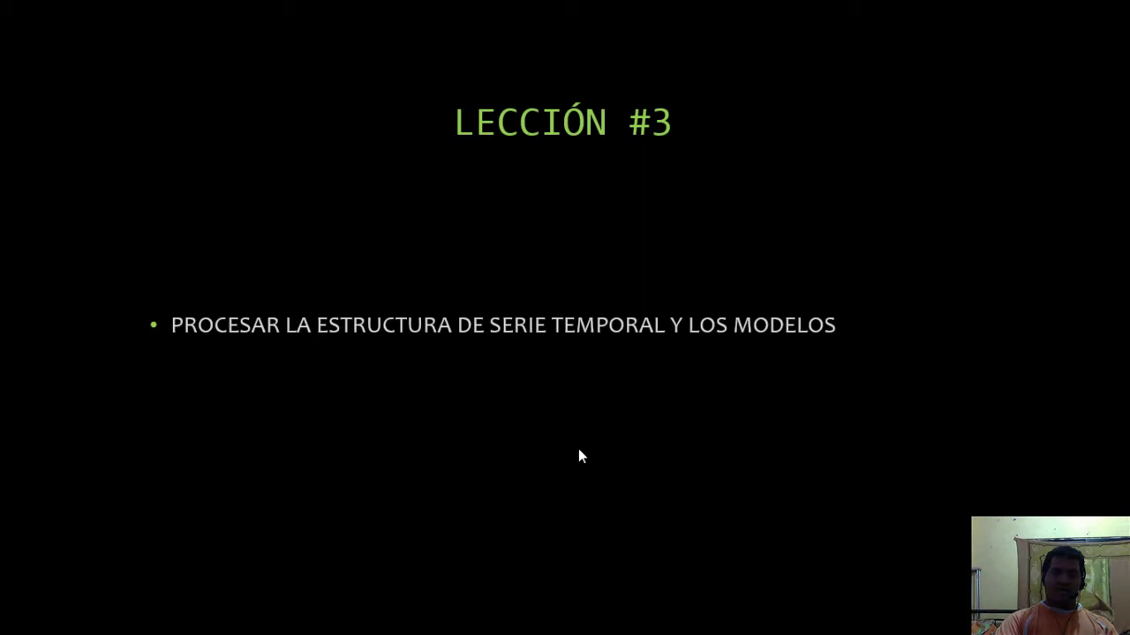
left_click(485, 255)
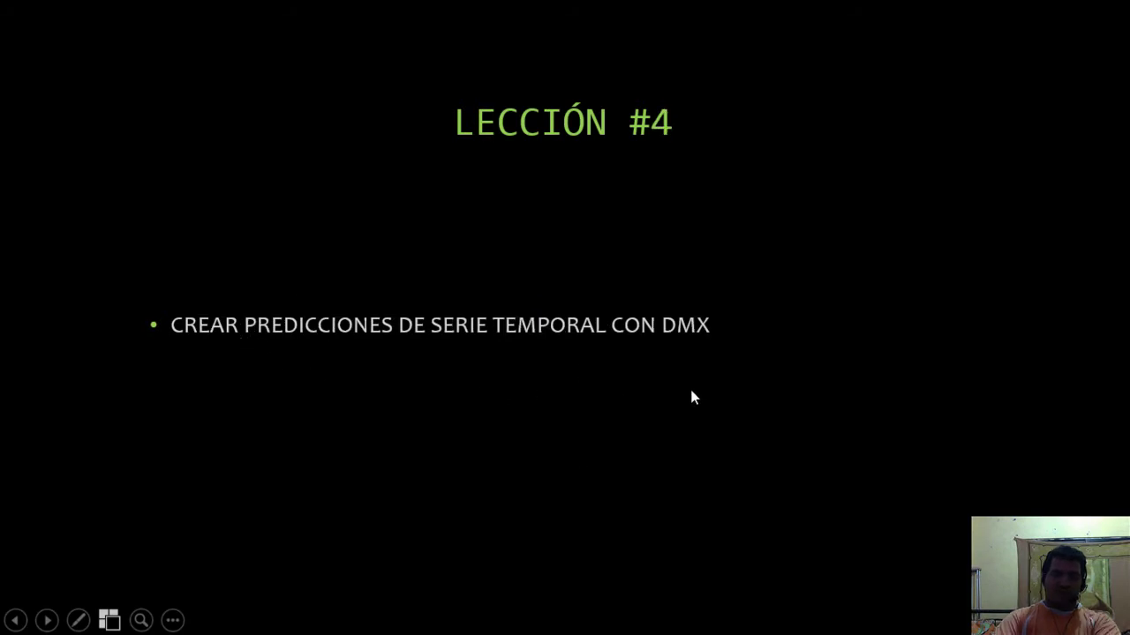
- Open the Lección 4 tutorial page in Chrome and read from its prediction options down to the complete SELECT statement
key("alt+Tab")
key("Tab")
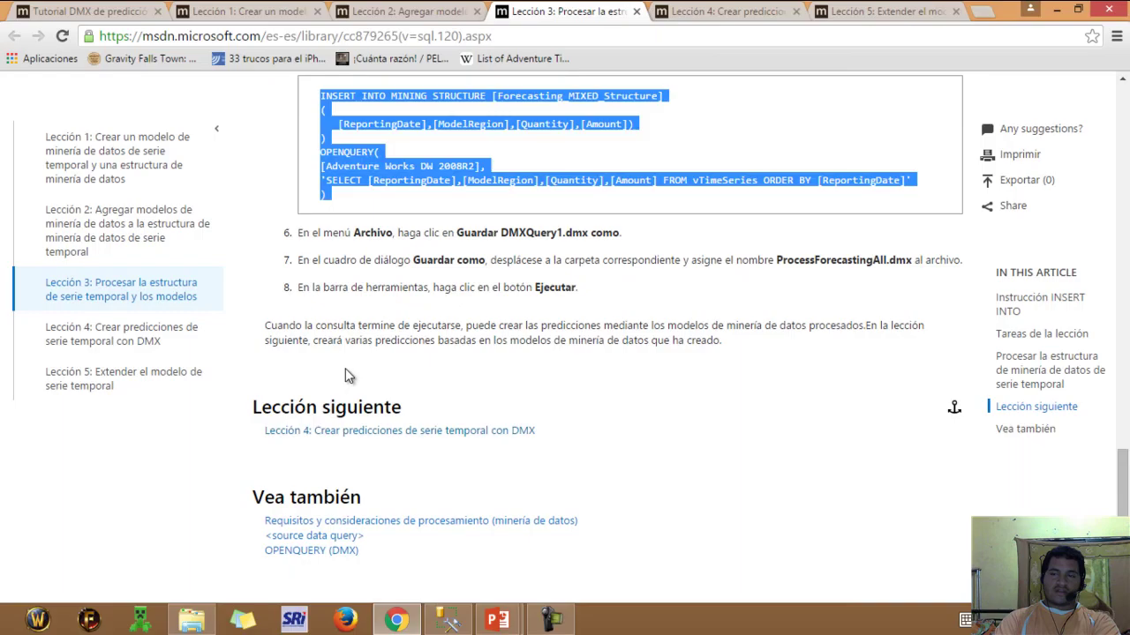
key("ctrl+Tab")
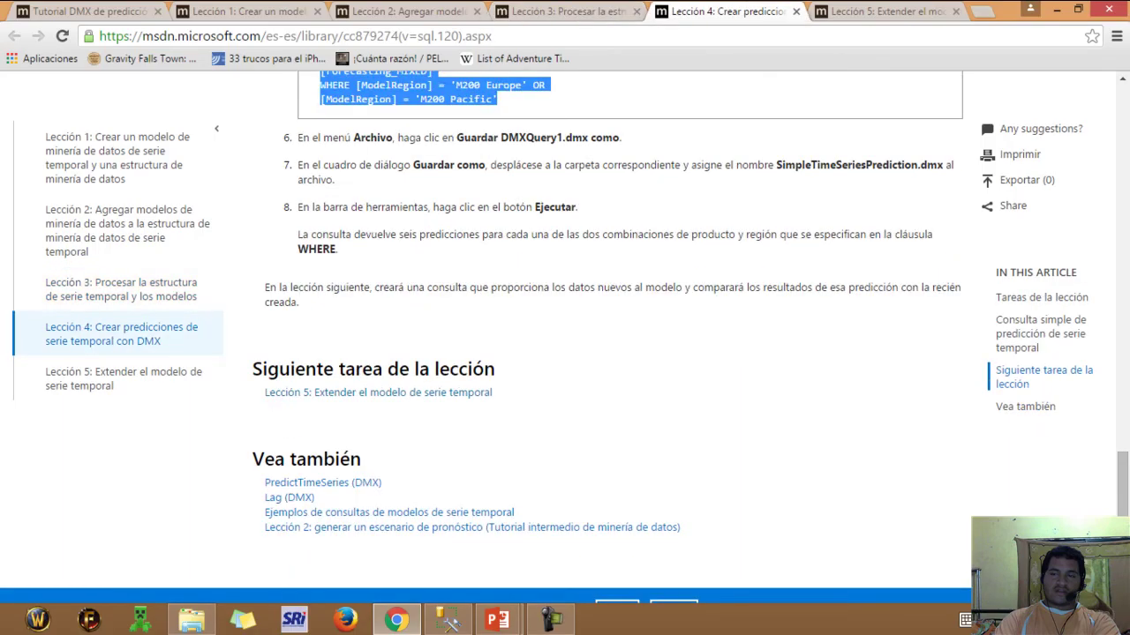
left_click_drag(1125, 454, 1126, 131)
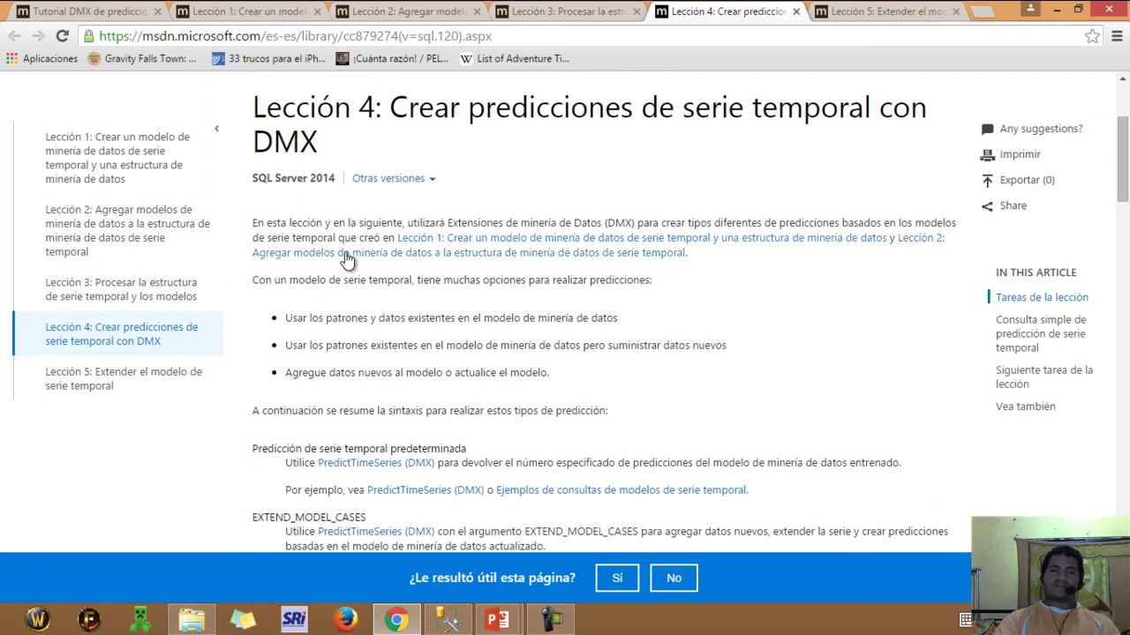
mouse_move(419, 238)
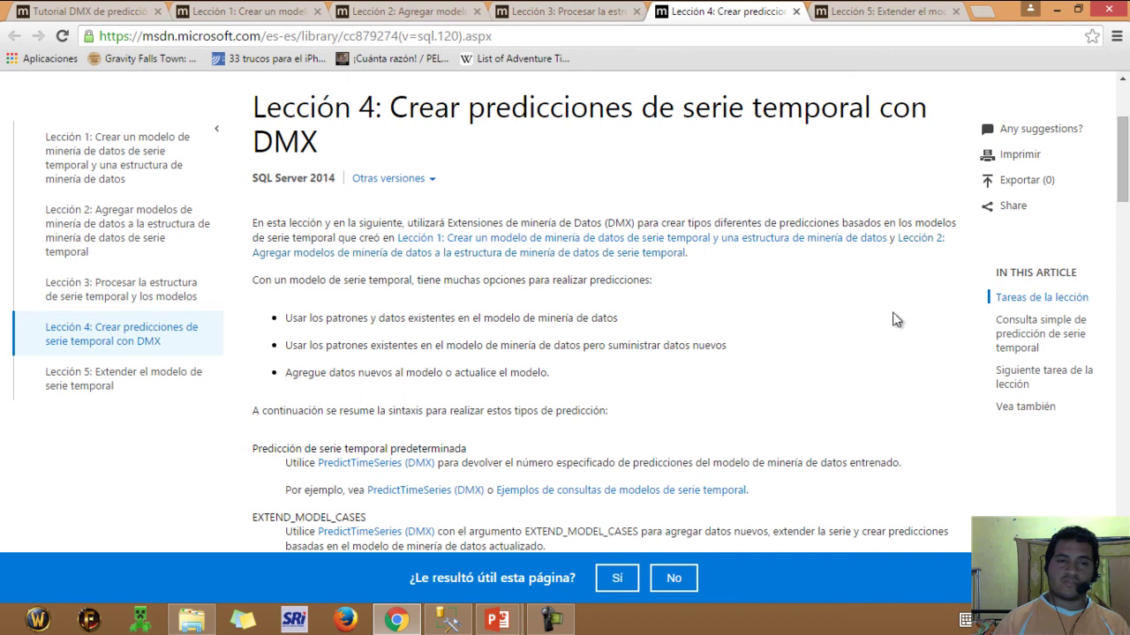
scroll(1127, 302, "down", 2)
left_click_drag(1127, 303, 1126, 491)
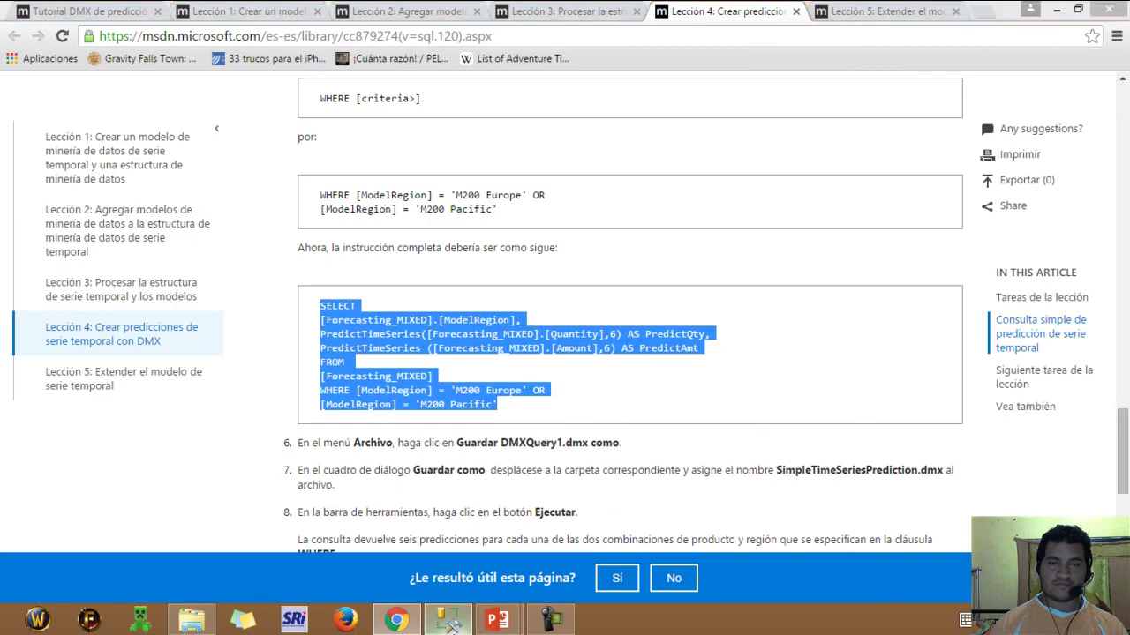
- Replace the query in SQL Server Management Studio with Lección 4's complete PredictTimeSeries SELECT statement on Forecasting_MIXED for M200 Europe and M200 Pacific
left_click(447, 620)
key("ctrl+a")
type("SELECT [Forecasting_MIXED].[ModelRegion], PredictTimeSeries([Forecasting_MIXED].[Quantity],6) AS PredictQty, PredictTimeSeries ([Forecasting_MIXED].[Amount],6) AS PredictAmt FROM [Forecasting_MIXED] WHERE [ModelRegion] = 'M200 Europe' OR [ModelRegion] = 'M200 Pacific'")
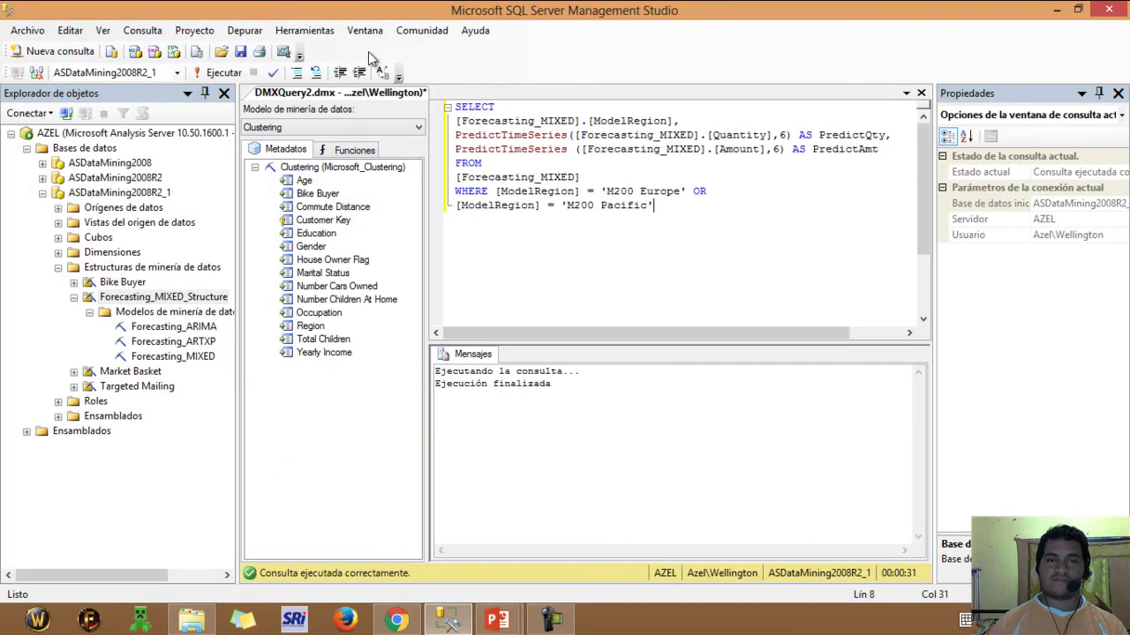
left_click(479, 105)
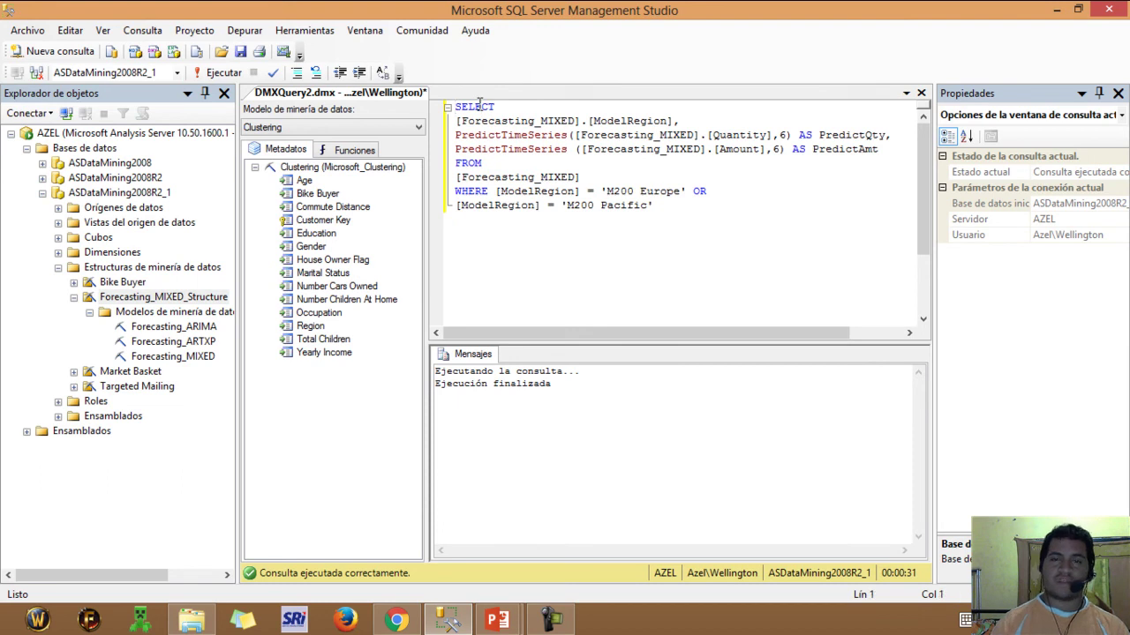
left_click(540, 121)
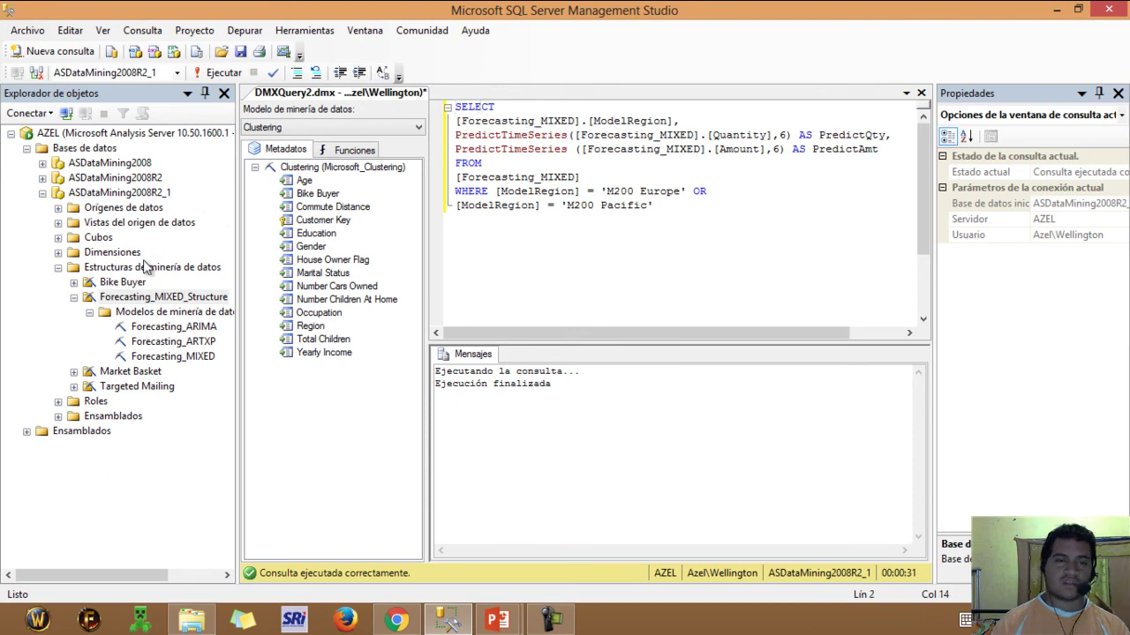
- Examine the Forecasting_MIXED model and the query's PredictTimeSeries lines and its M200 Europe and M200 Pacific filter
left_click(168, 357)
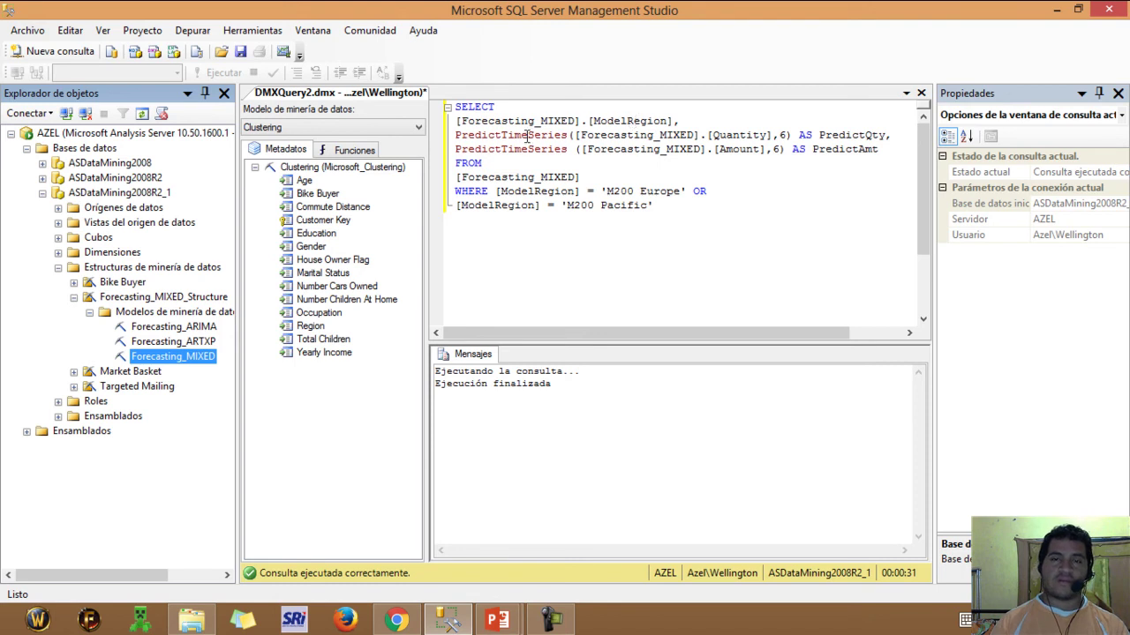
left_click_drag(539, 135, 538, 150)
left_click(497, 134)
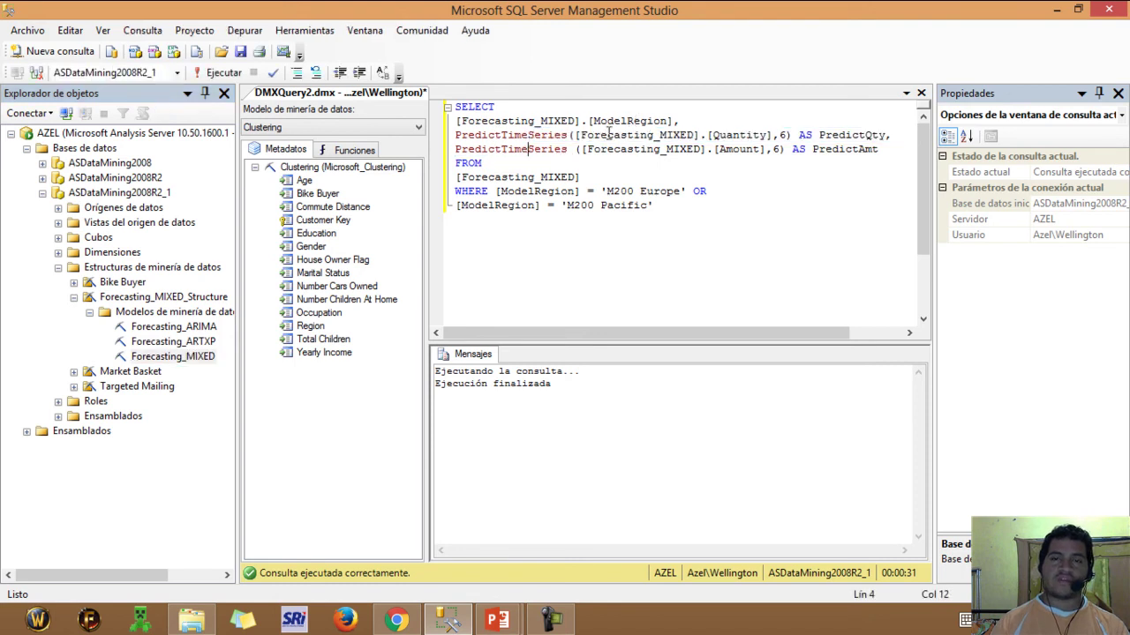
left_click(746, 130)
left_click(746, 149)
left_click(839, 150)
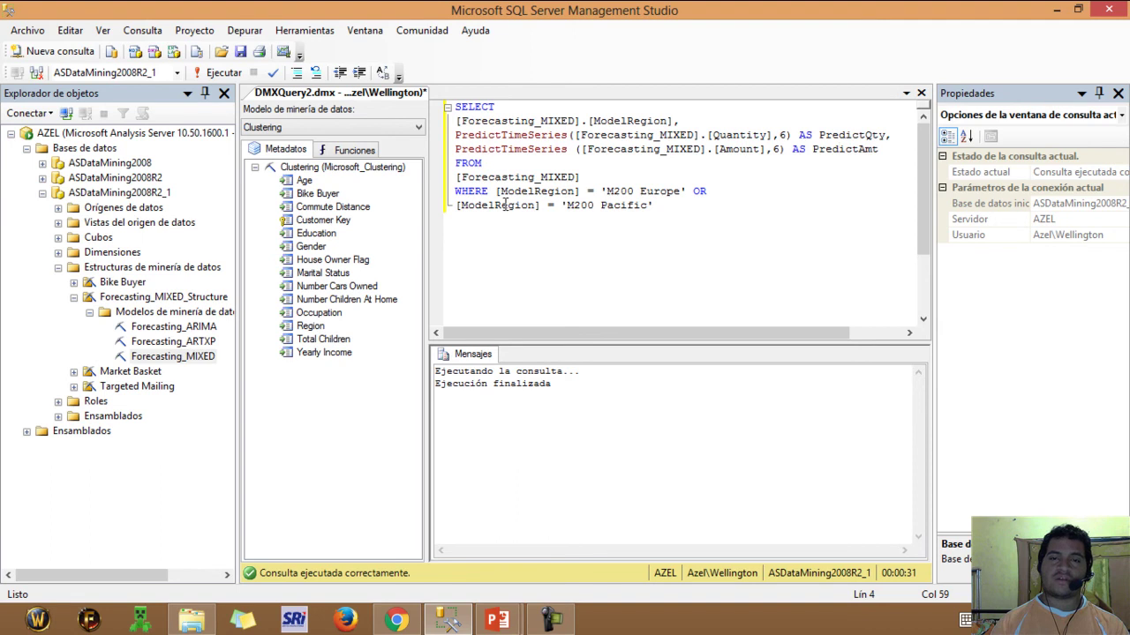
double_click(644, 192)
left_click(641, 192)
double_click(618, 191)
left_click(620, 191)
left_click_drag(672, 192, 583, 208)
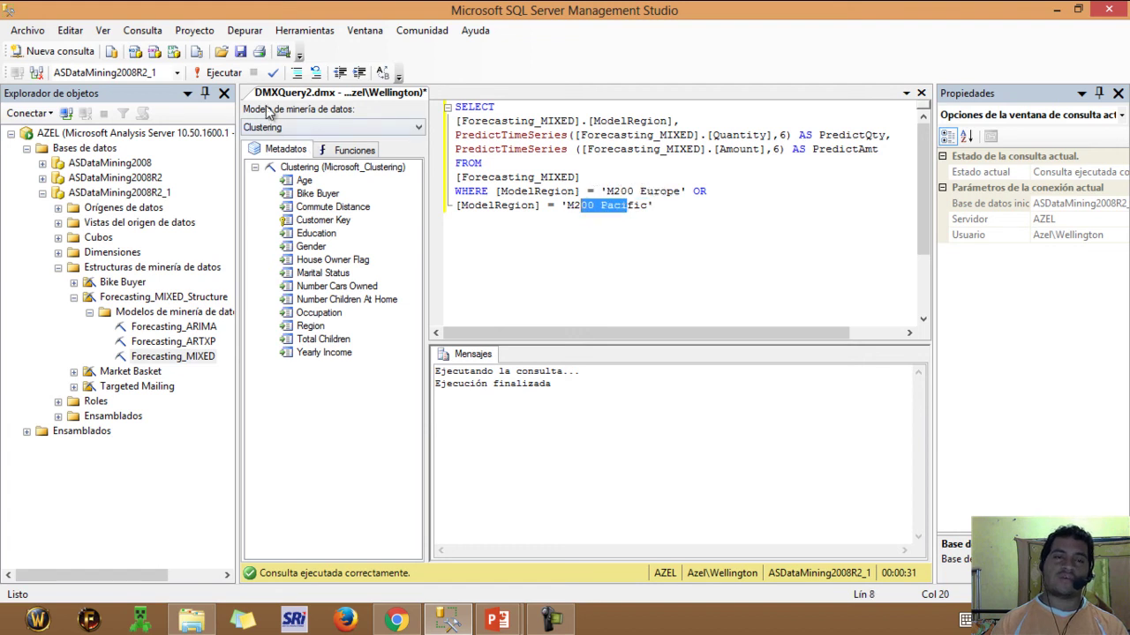
- Try to execute the PredictTimeSeries query with its [ModelRegion] column references and read the execution messages
left_click(223, 75)
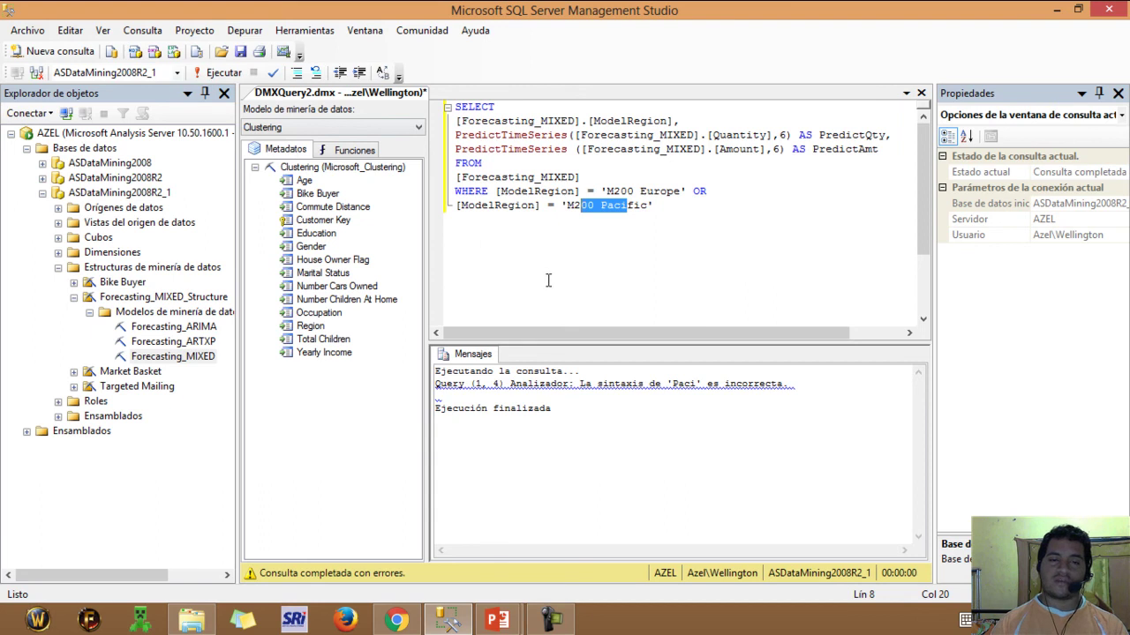
key("End")
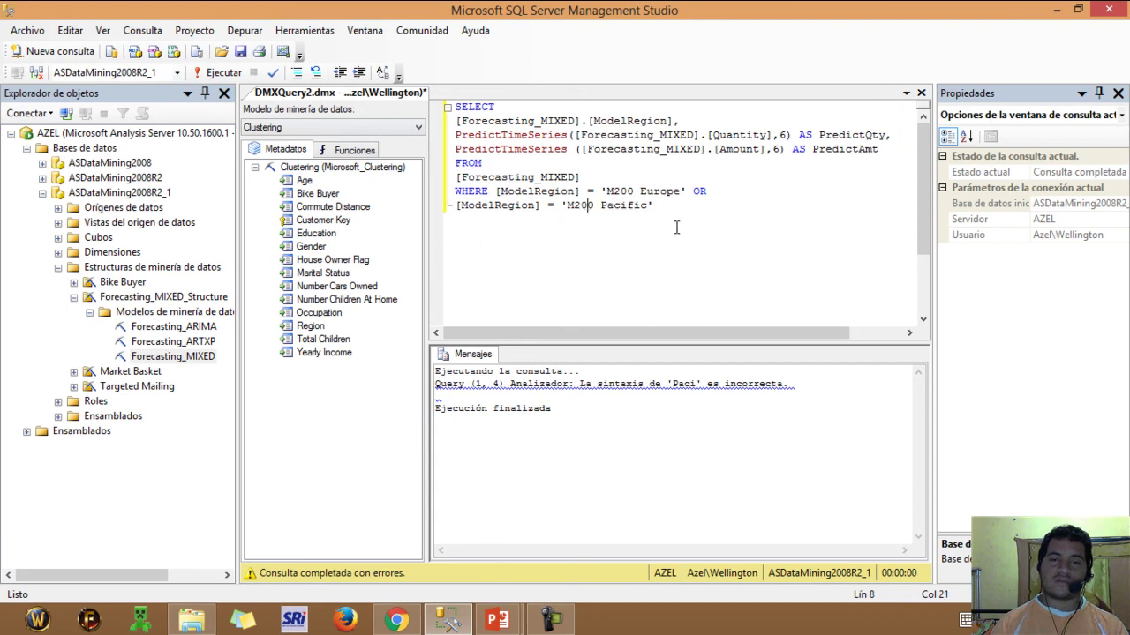
left_click(221, 73)
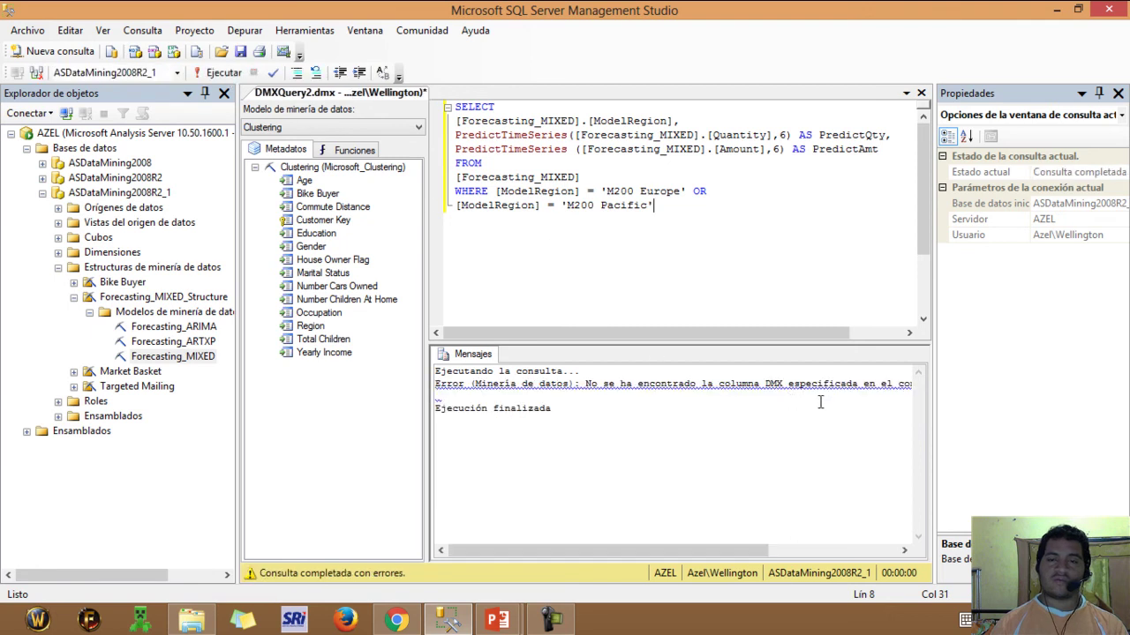
left_click_drag(600, 544, 451, 509)
left_click_drag(456, 323, 503, 104)
- Change ModelRegion to [Model Region] in the SELECT list and both WHERE conditions, and execute the query
left_click(628, 118)
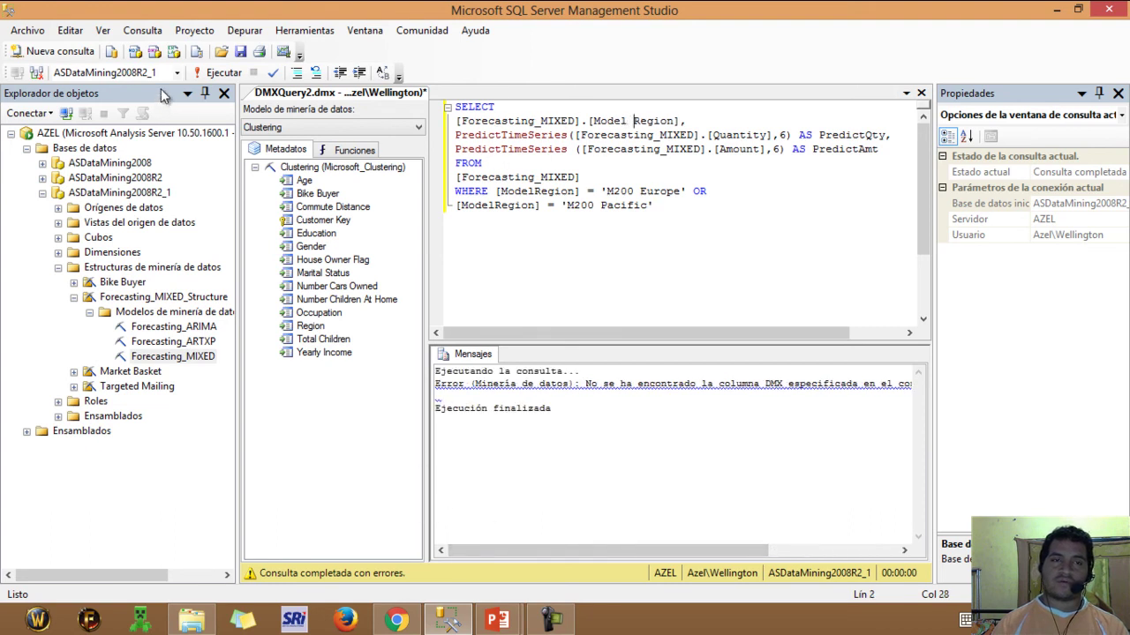
left_click(219, 72)
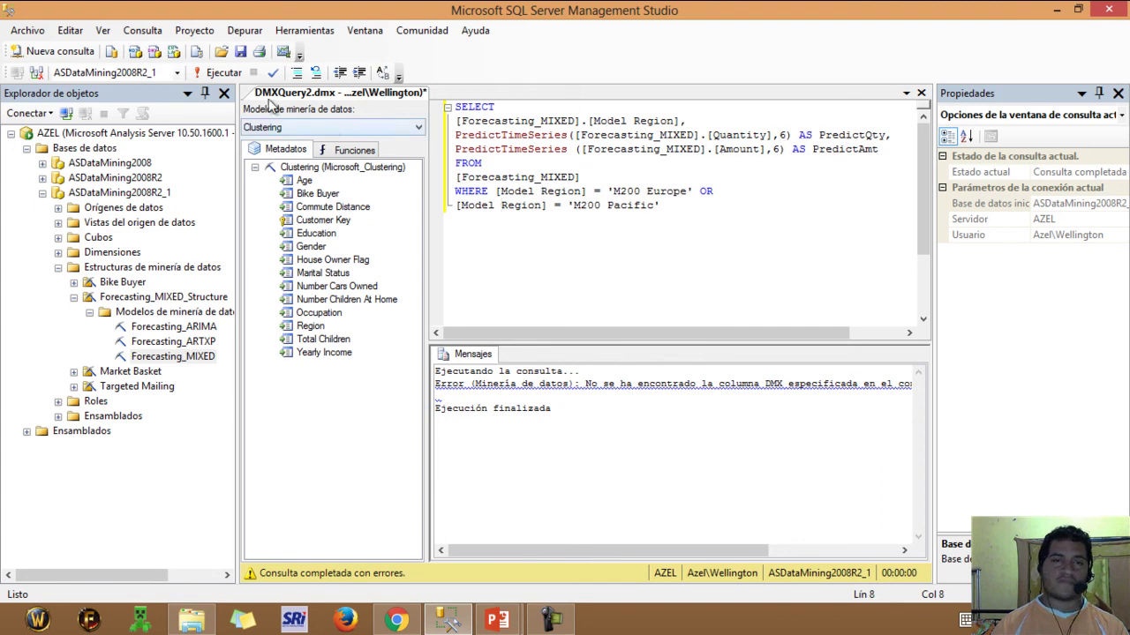
left_click(221, 76)
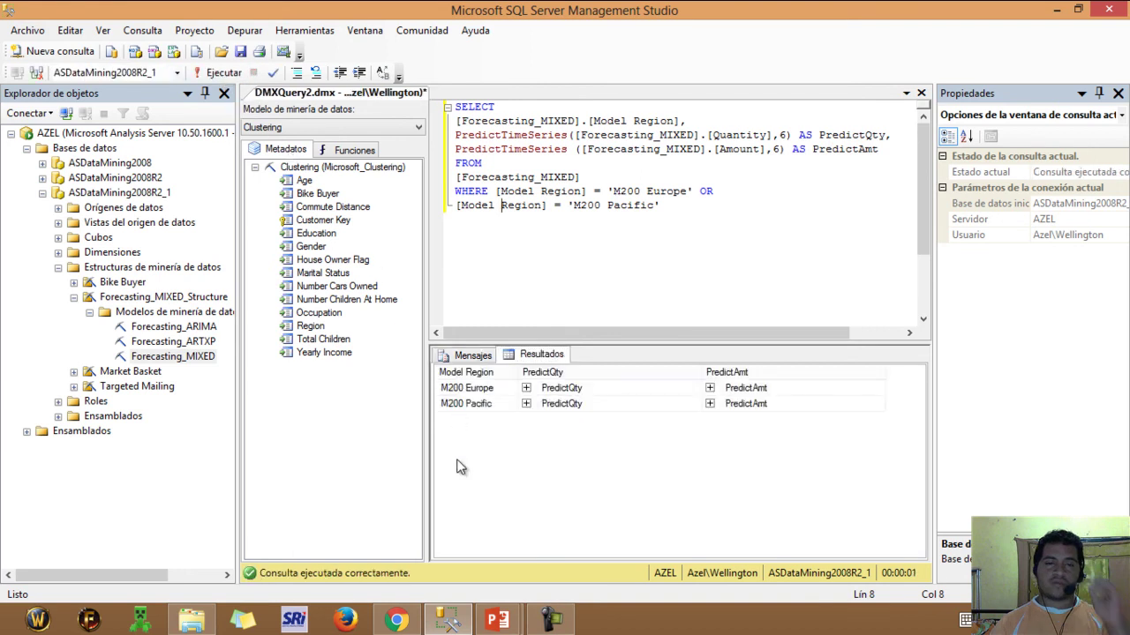
- Expand the M200 Europe PredictQty and PredictAmt results and compare them with the query's two PredictTimeSeries lines
mouse_move(499, 622)
mouse_move(543, 548)
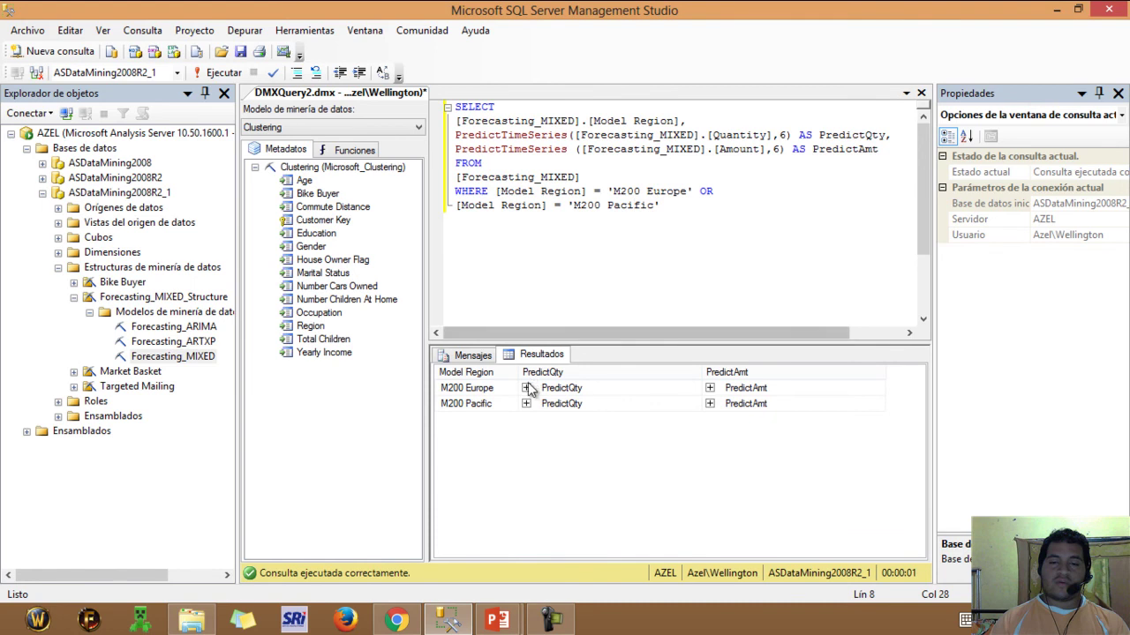
left_click(524, 393)
left_click(525, 389)
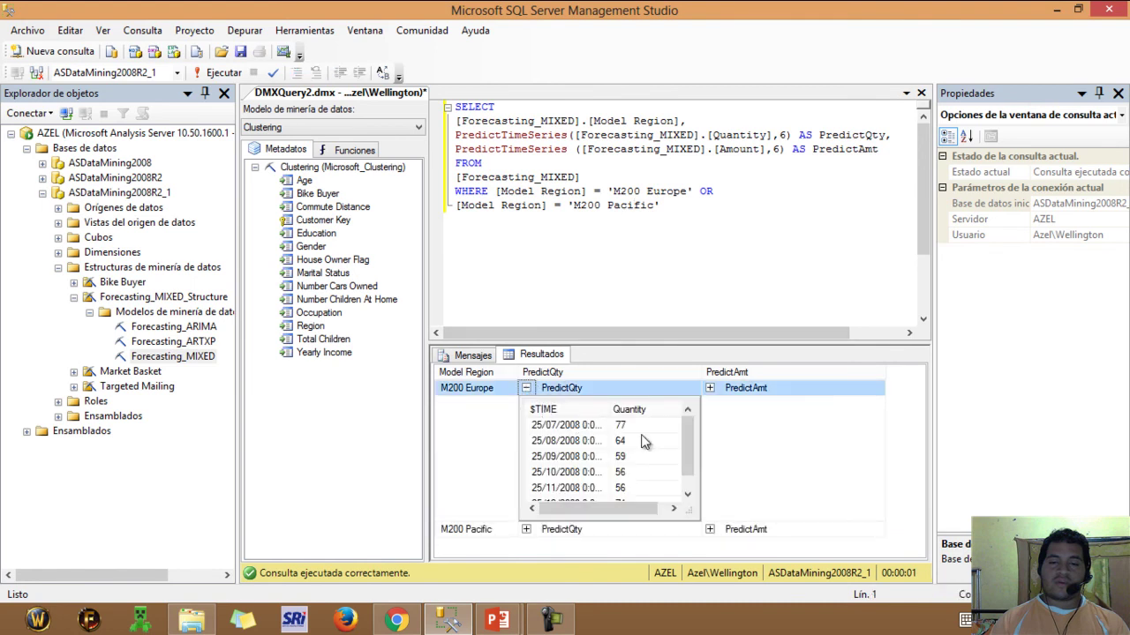
scroll(684, 442, "down", 1)
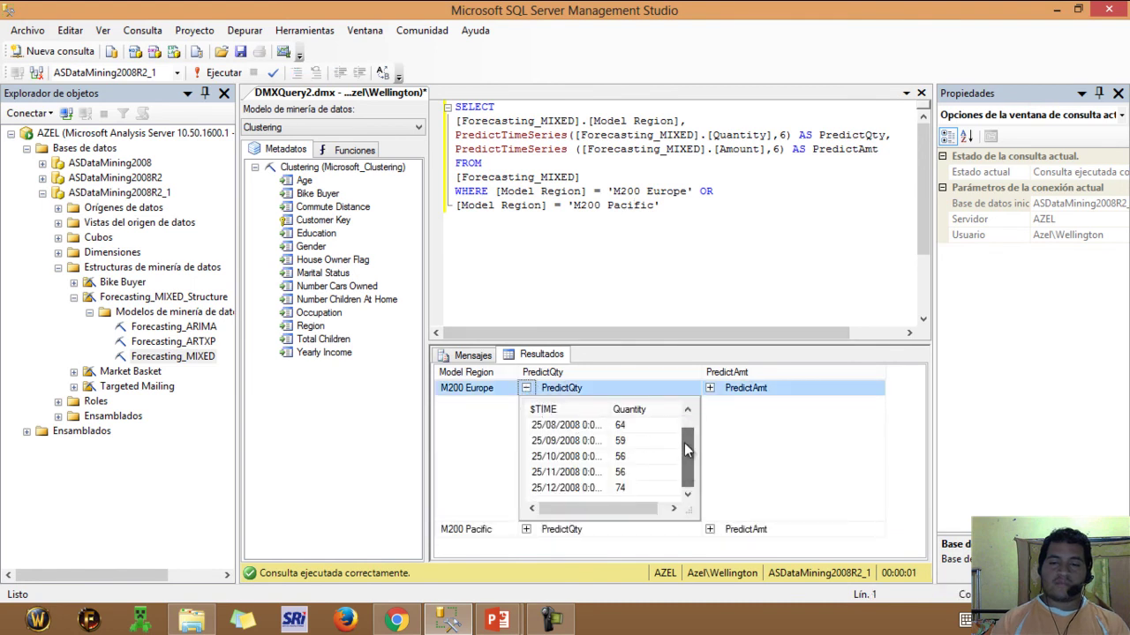
left_click(710, 388)
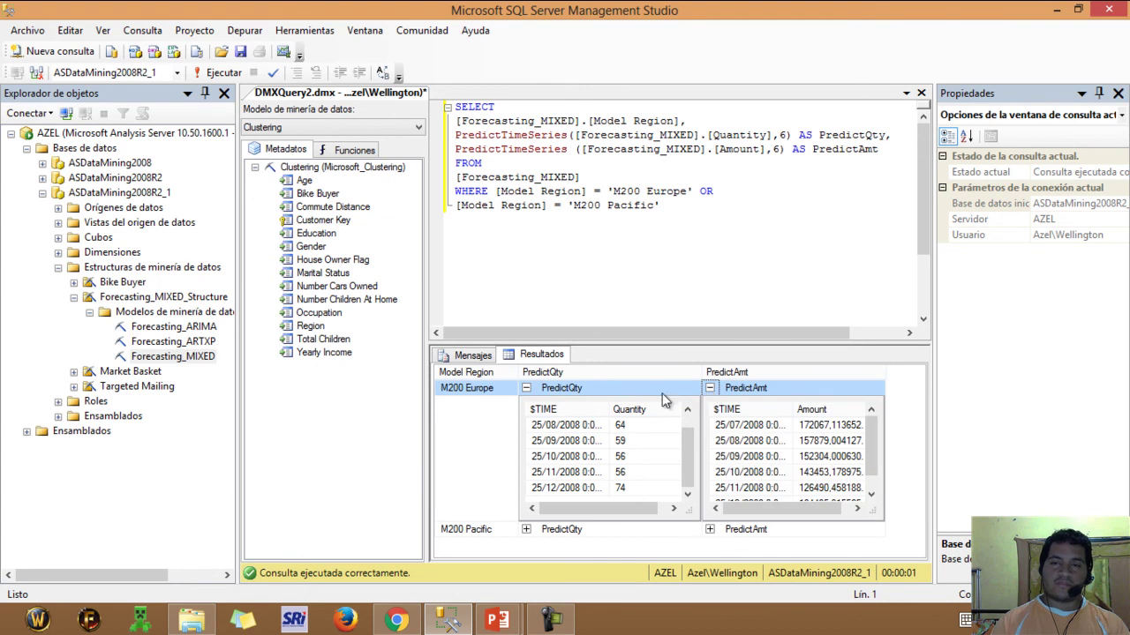
left_click(766, 134)
left_click(536, 139)
left_click_drag(536, 139, 611, 150)
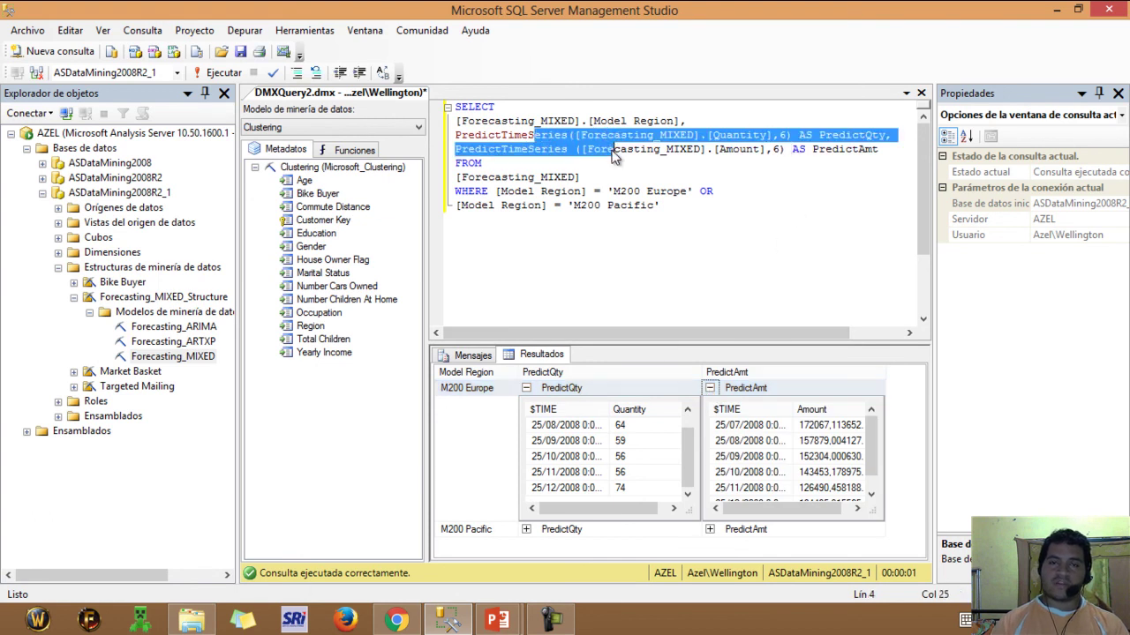
left_click(682, 166)
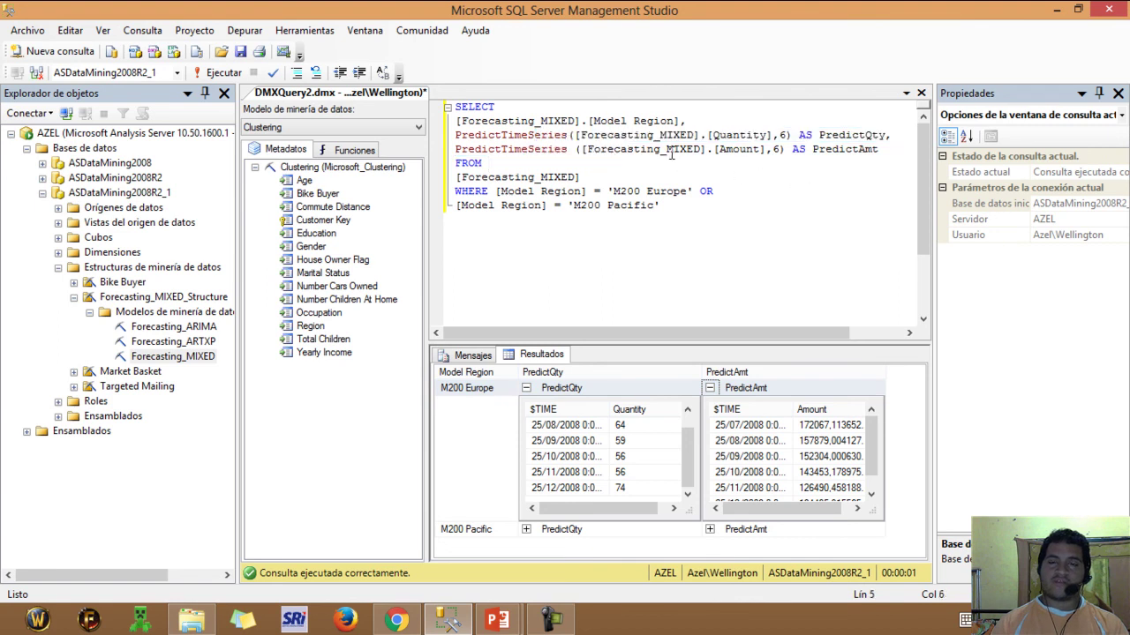
key("Down")
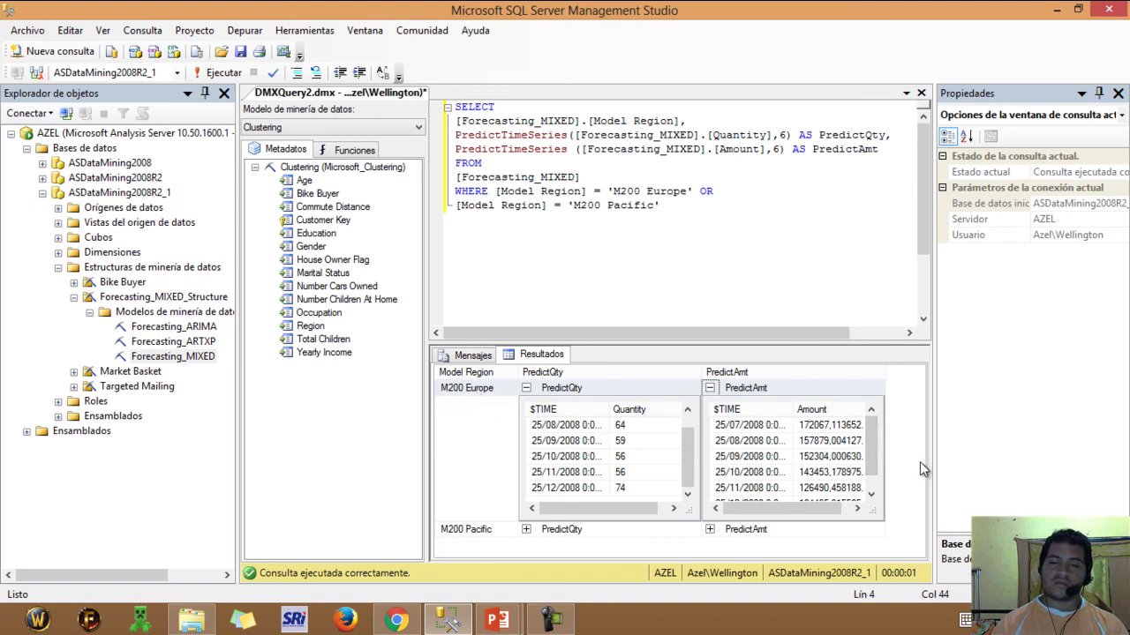
- Expand the M200 Pacific PredictQty and PredictAmt results and look through their predicted values
left_click(527, 530)
left_click(527, 530)
left_click(709, 530)
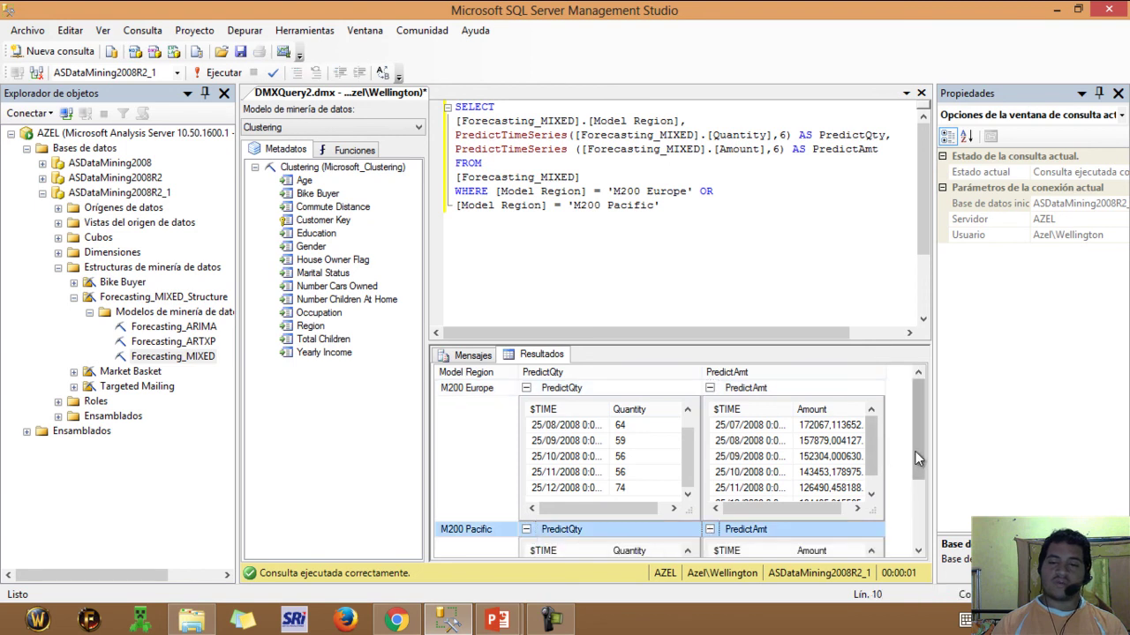
left_click_drag(924, 449, 927, 481)
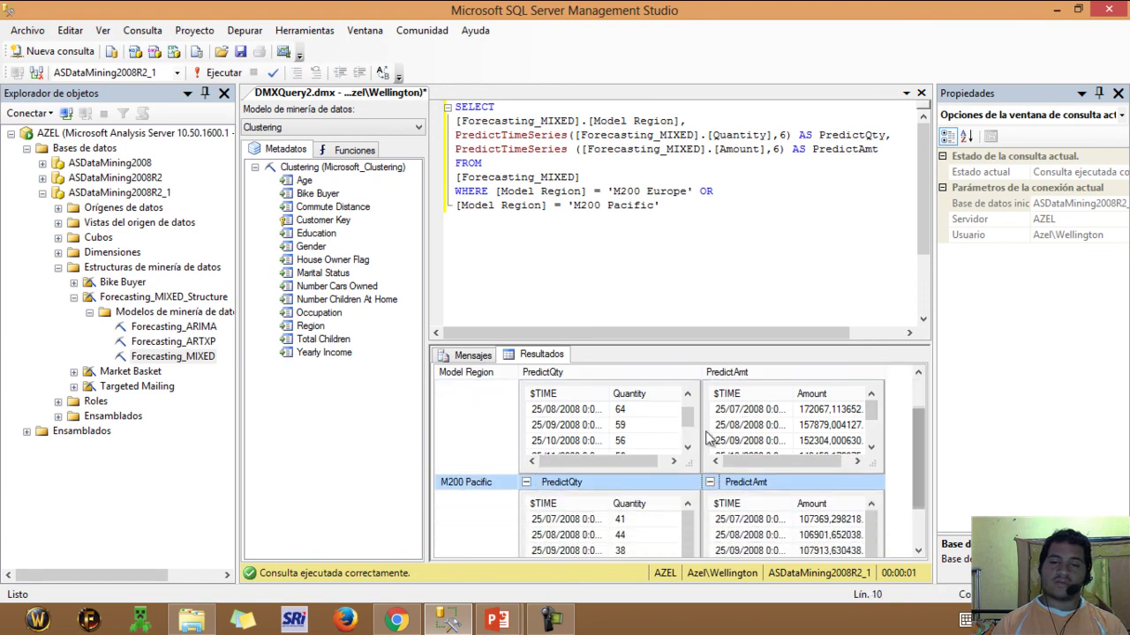
scroll(917, 454, "up", 3)
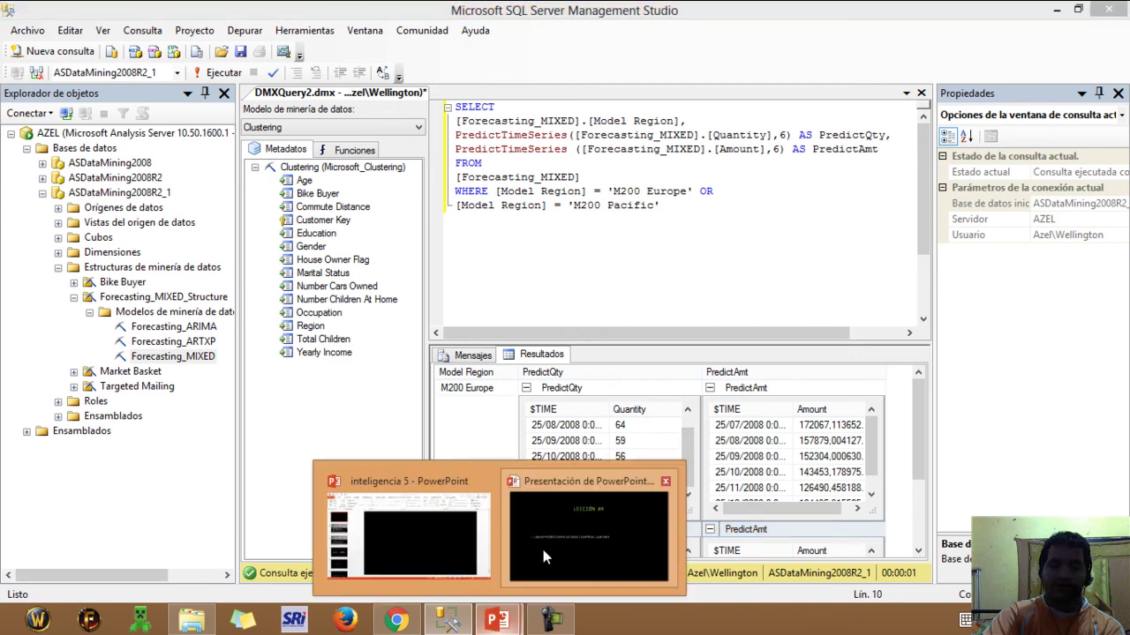
- Switch to the PowerPoint slide show and advance it to the LECCIÓN #5 slide, then leave the presentation
left_click(525, 539)
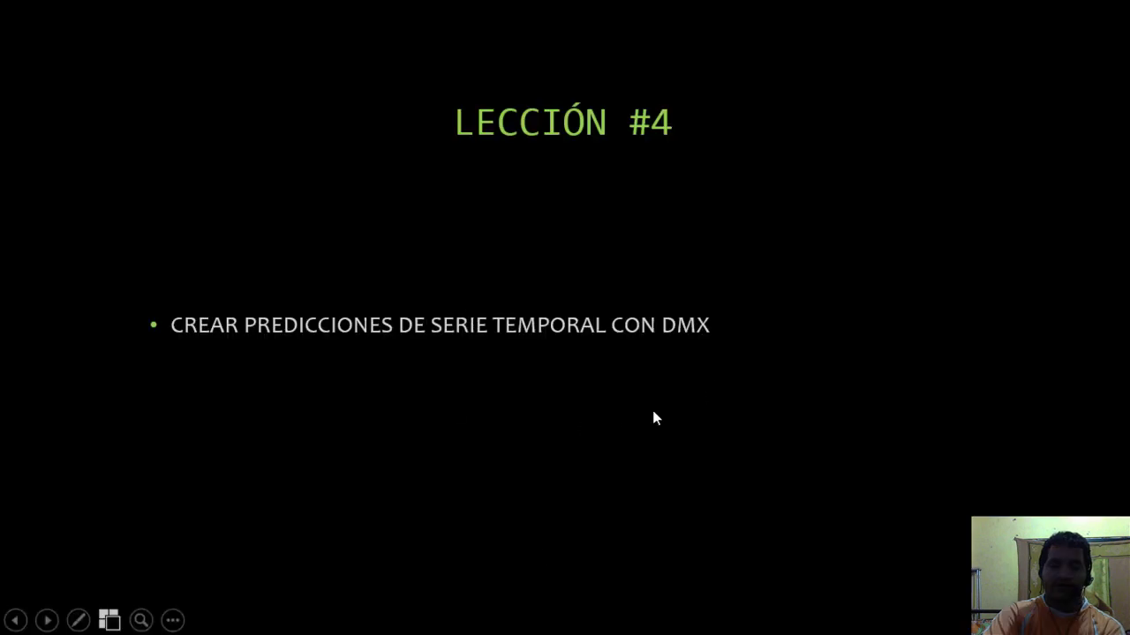
left_click(563, 363)
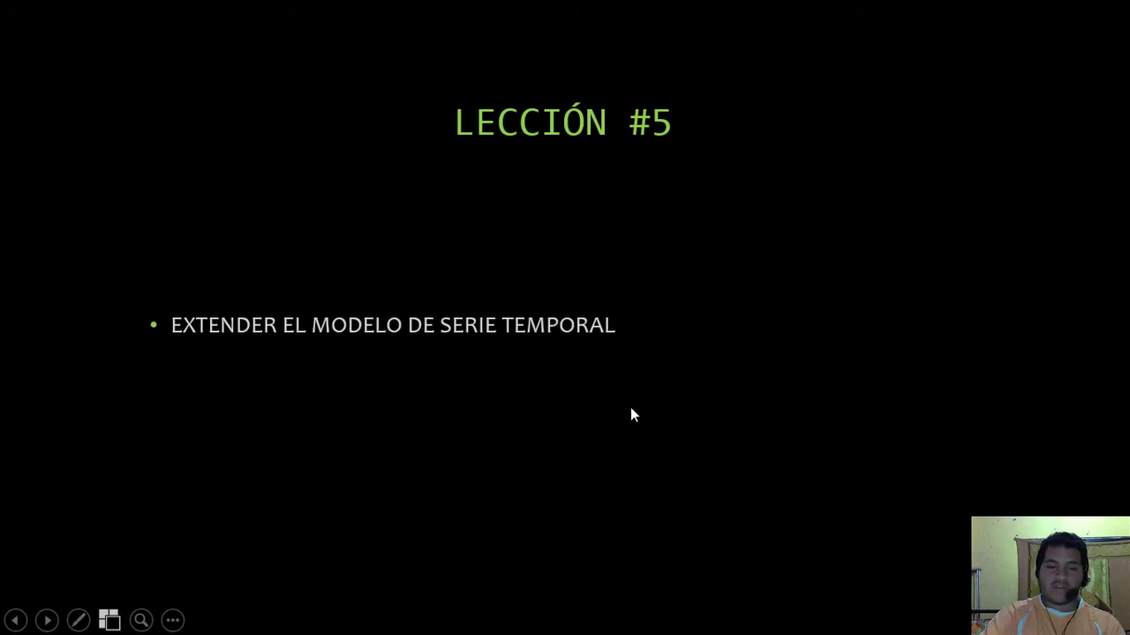
key("alt+Tab")
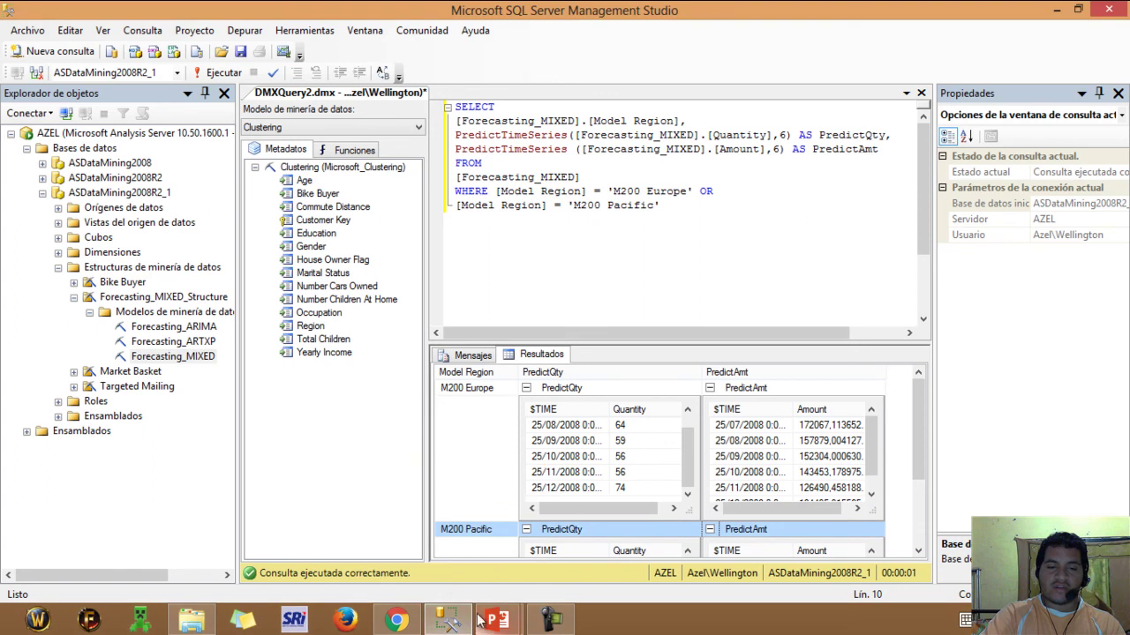
- Open the Lección 5 tutorial page in Chrome and read from its introduction through the generic EXTEND_MODEL_CASES examples
left_click(397, 620)
left_click(882, 11)
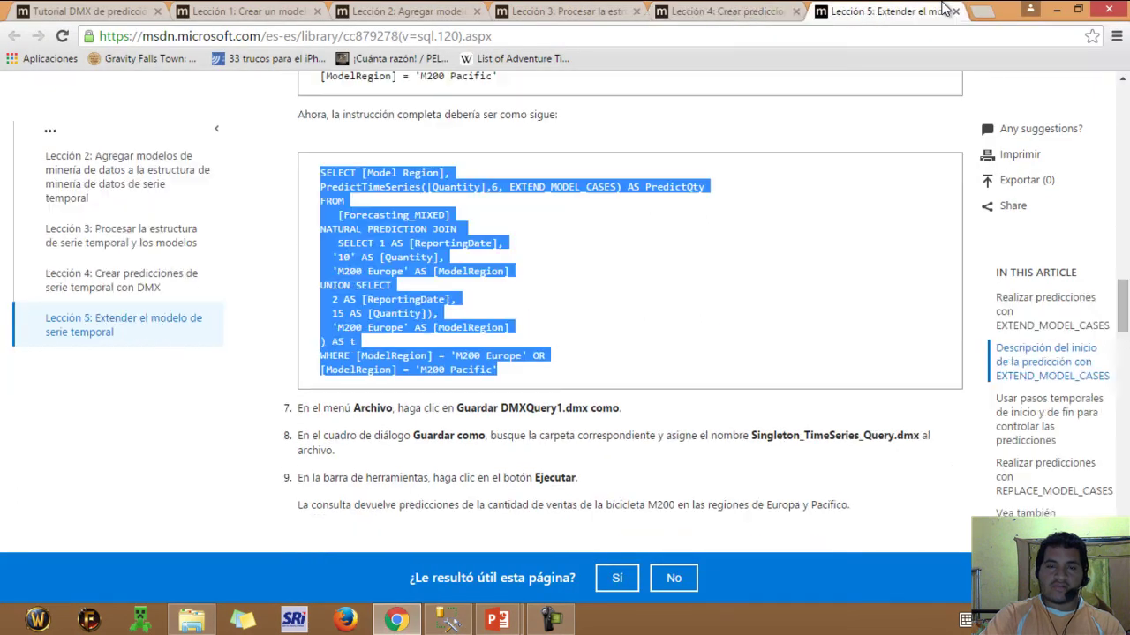
left_click_drag(1125, 310, 1128, 126)
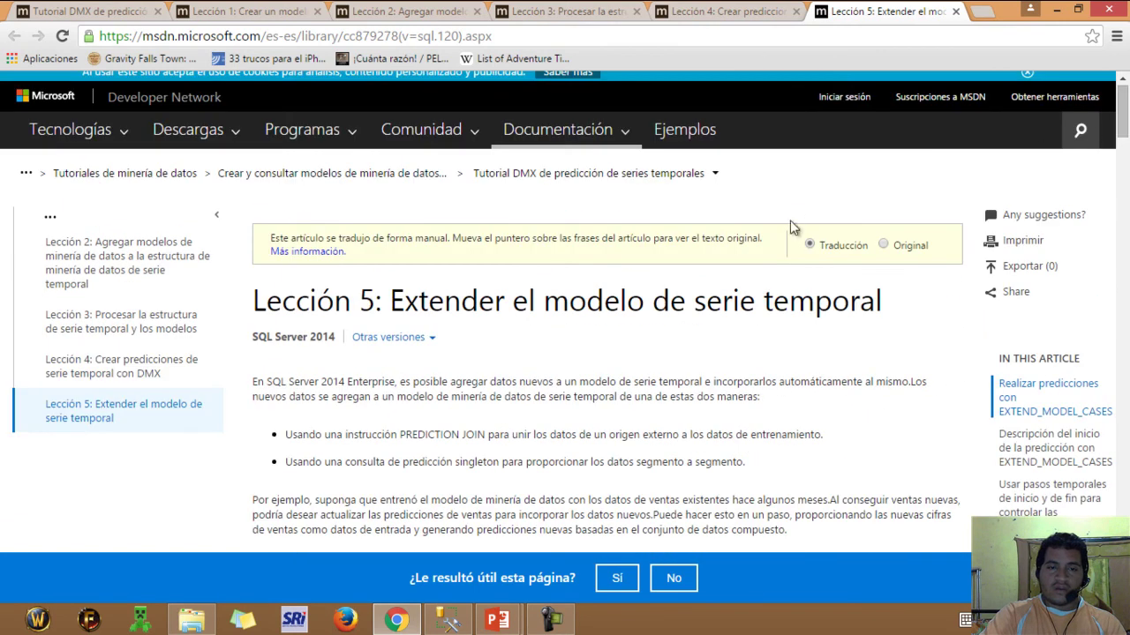
mouse_move(310, 382)
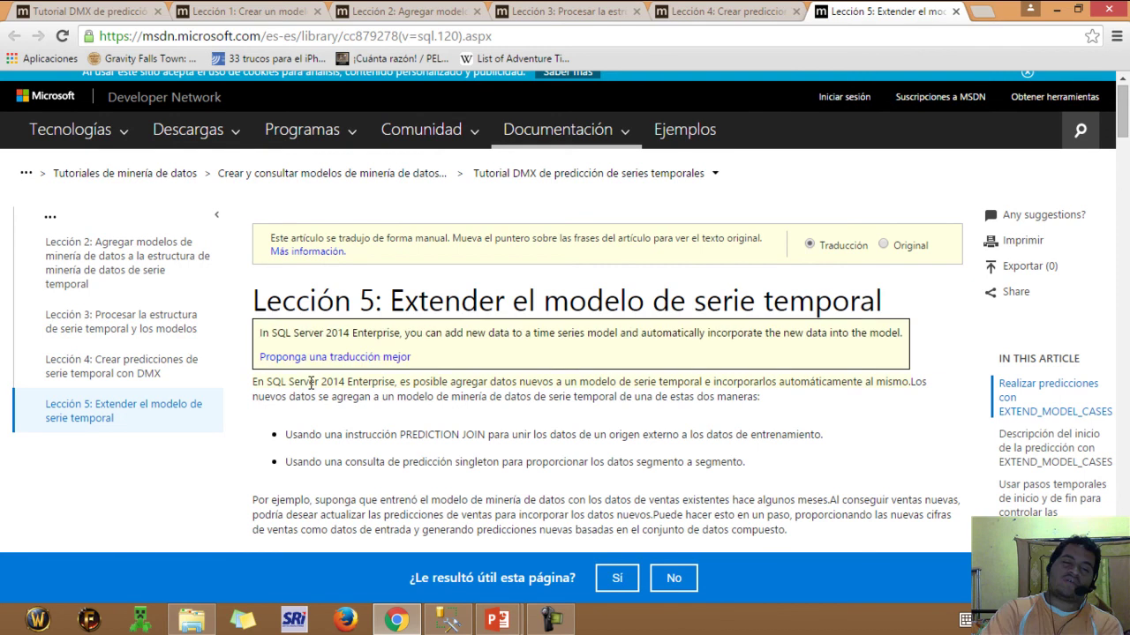
mouse_move(379, 403)
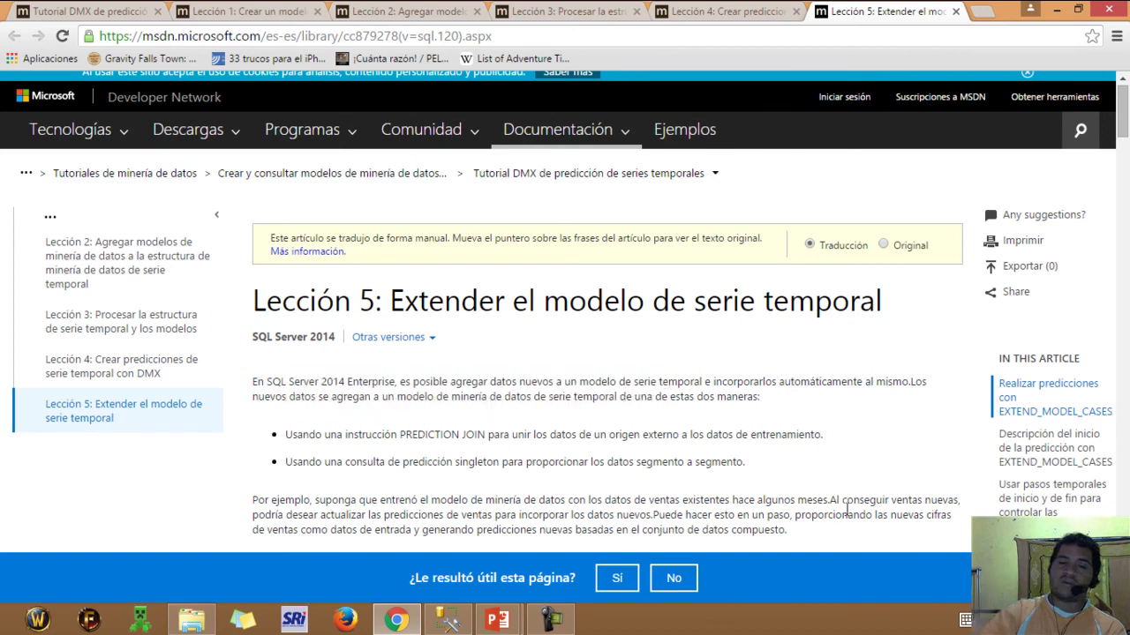
mouse_move(847, 510)
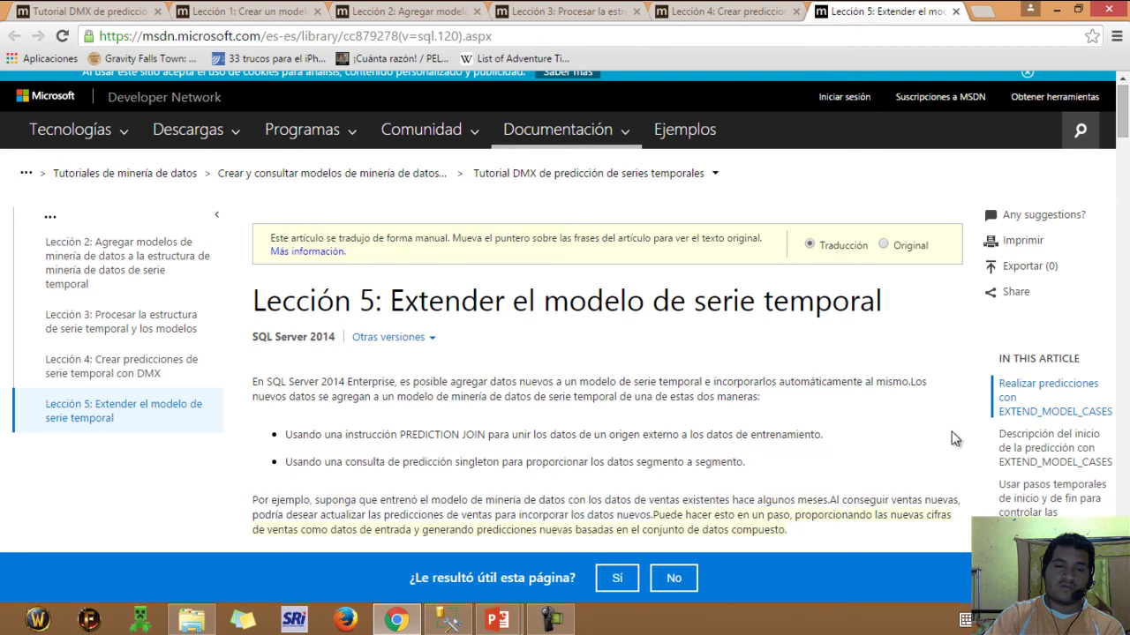
mouse_move(398, 433)
left_click_drag(398, 433, 438, 434)
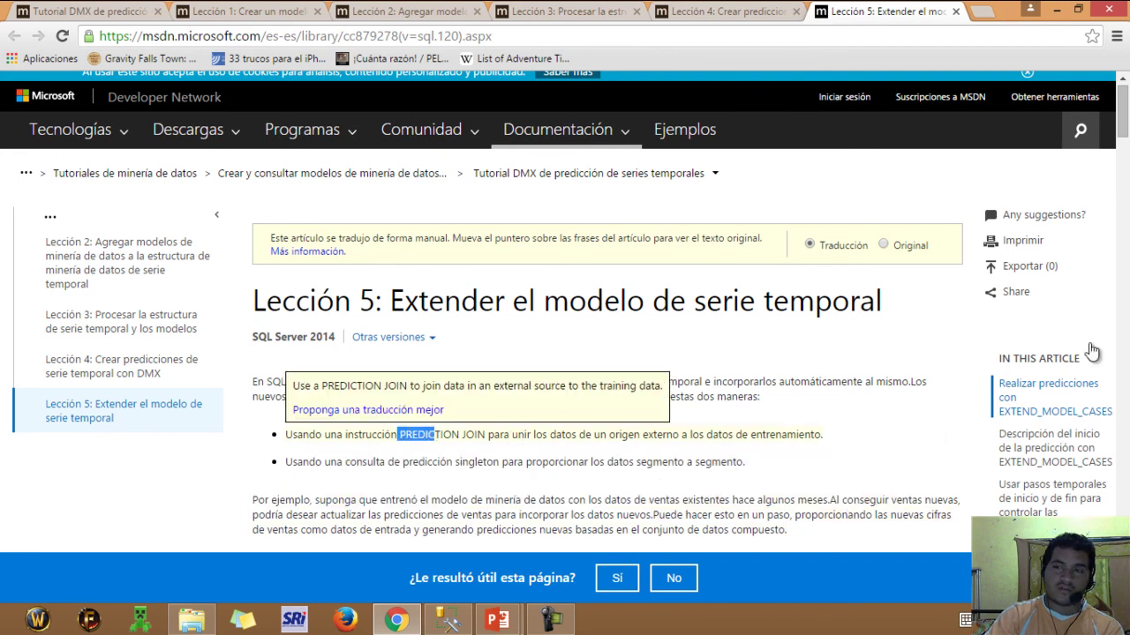
scroll(988, 203, "down", 3)
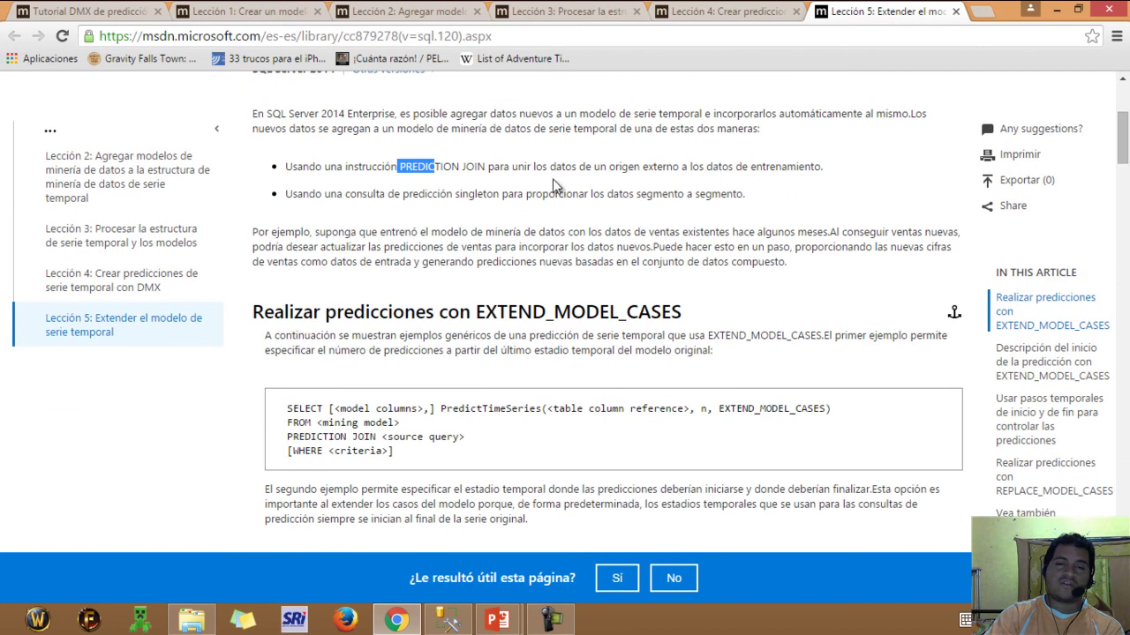
left_click_drag(424, 194, 483, 194)
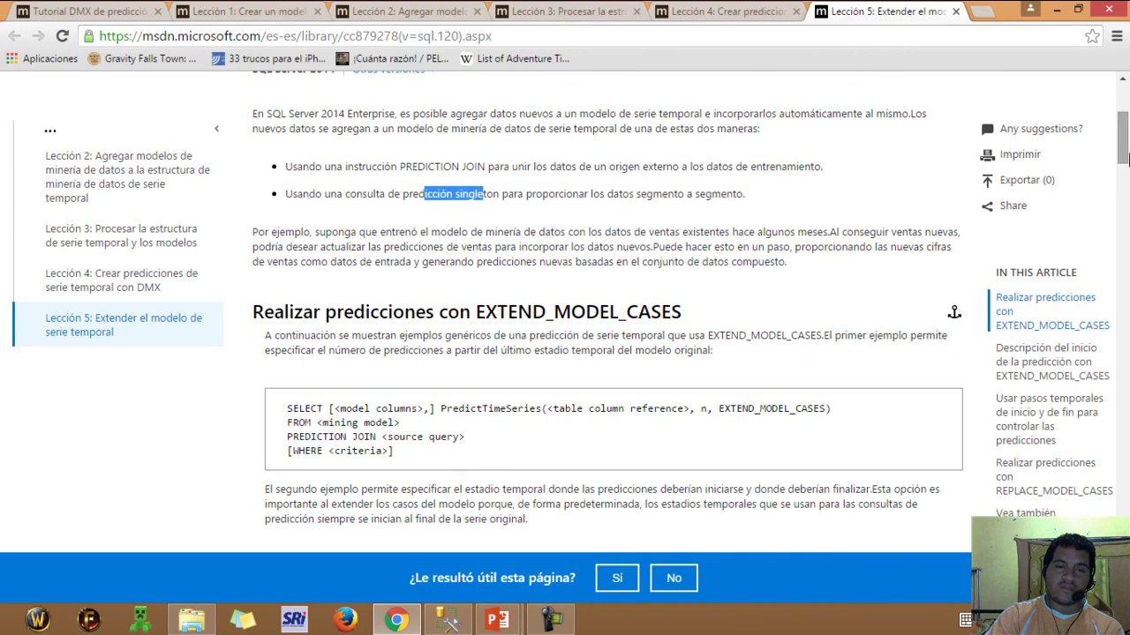
scroll(1127, 167, "down", 1)
scroll(1128, 168, "down", 1)
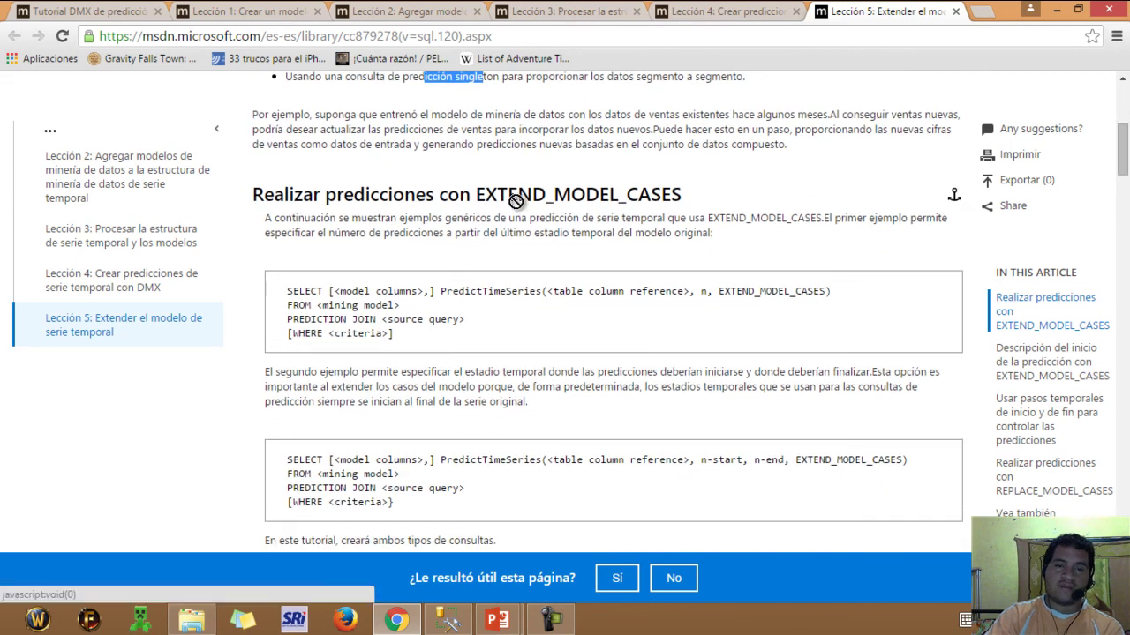
- Replace the query in SQL Server Management Studio with Lección 5's complete EXTEND_MODEL_CASES statement using NATURAL PREDICTION JOIN on Forecasting_MIXED
left_click_drag(1125, 166, 1114, 327)
left_click_drag(499, 352, 540, 354)
key("ctrl+c")
left_click(413, 199)
right_click(440, 277)
left_click(451, 283)
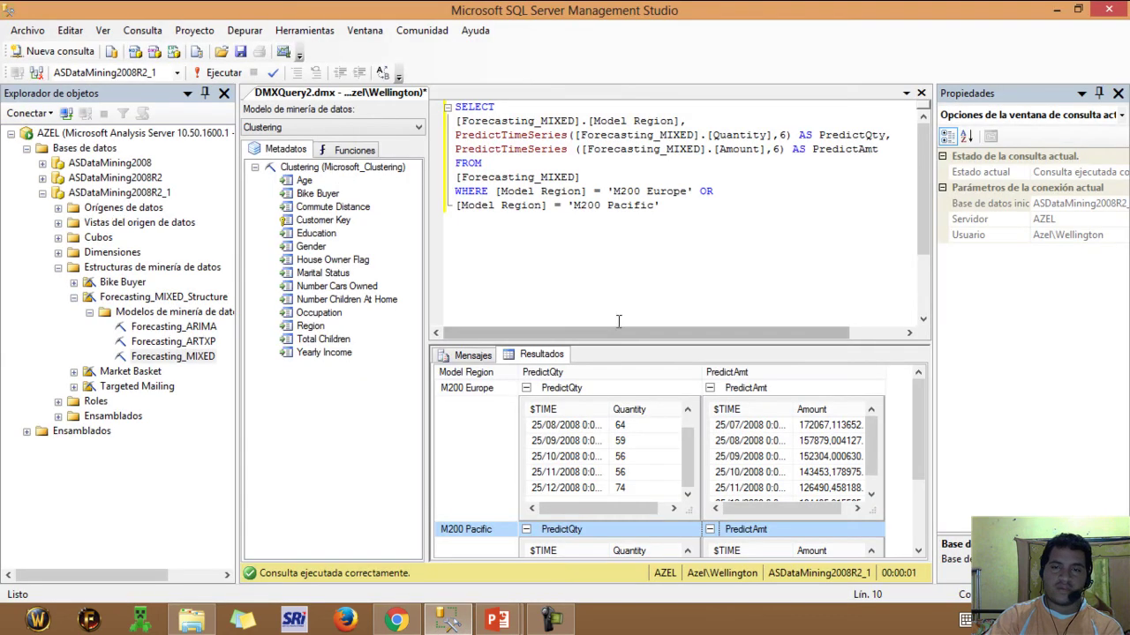
left_click_drag(709, 269, 454, 105)
right_click(551, 176)
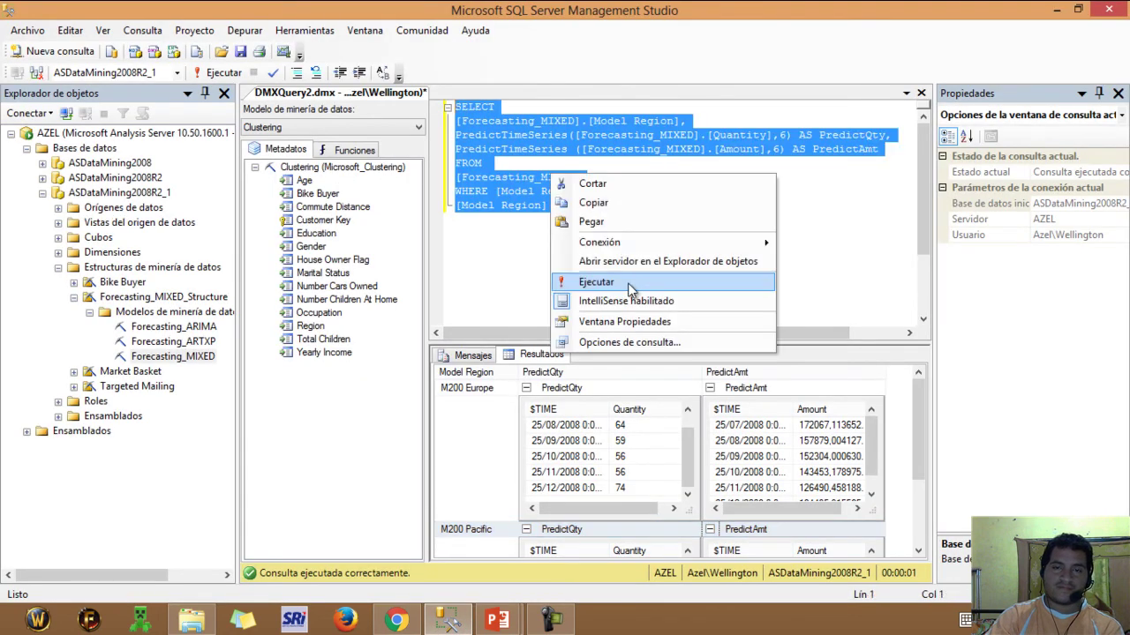
left_click(628, 221)
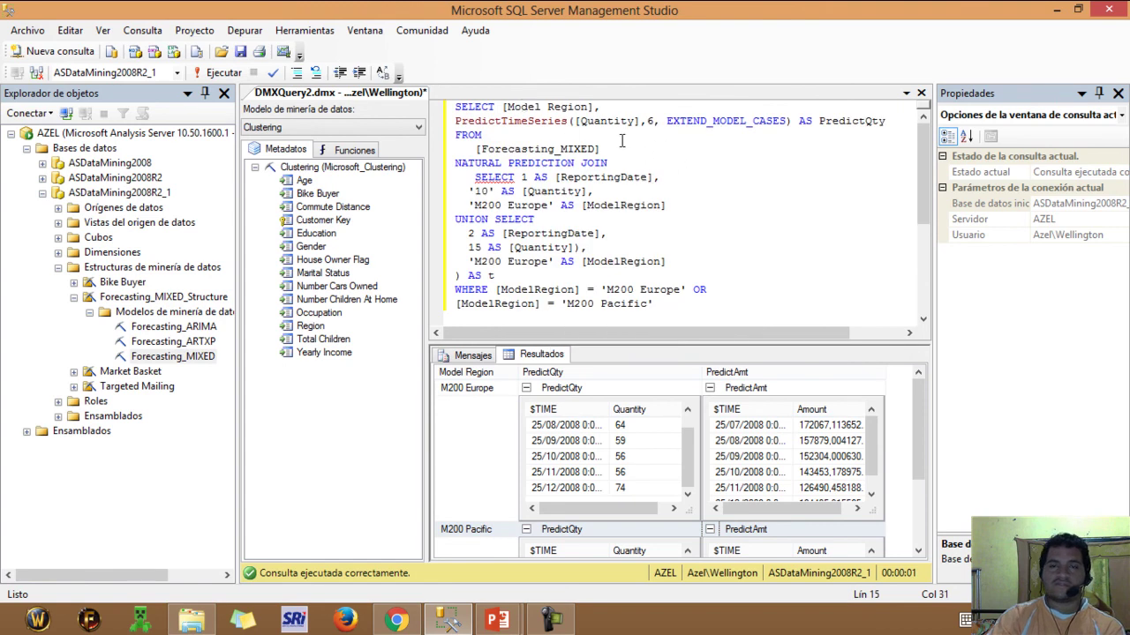
- Fix the query: add "(" before SELECT 1, remove the extra ")" after 15 AS [Quantity], and correct the column names to [Reporting Date] and [Model Region]
left_click(476, 176)
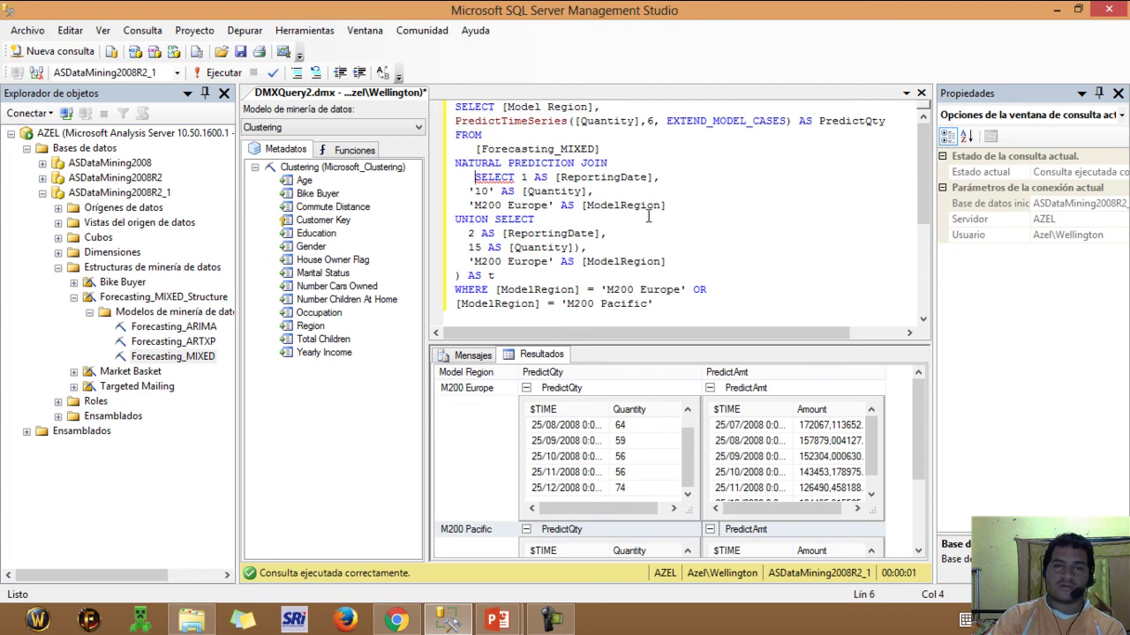
type("(")
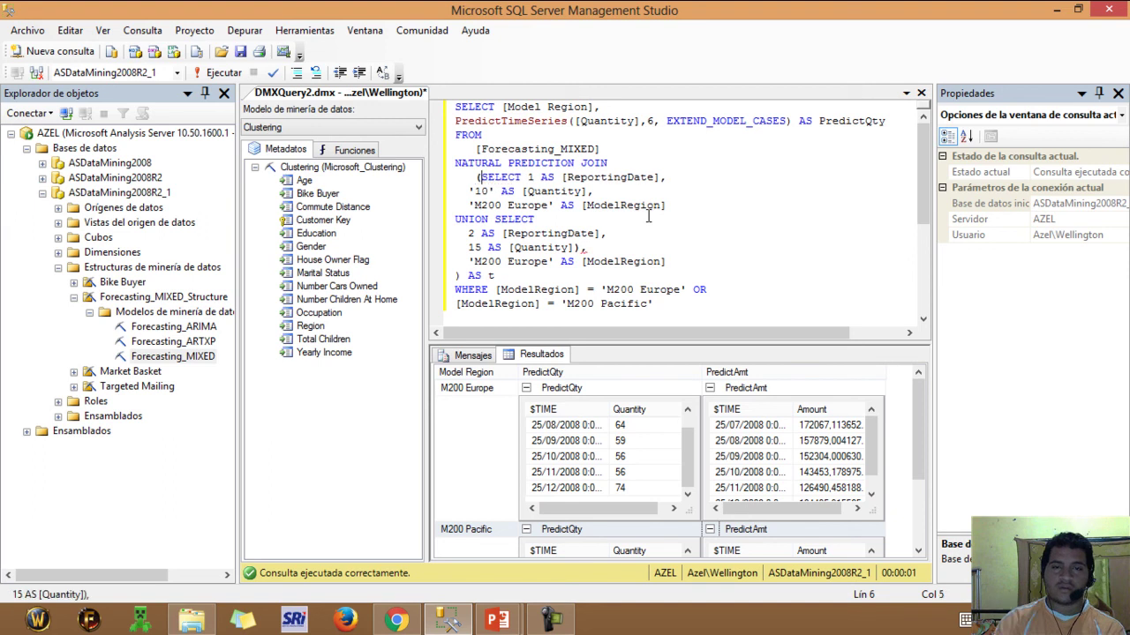
left_click(581, 248)
key("BackSpace")
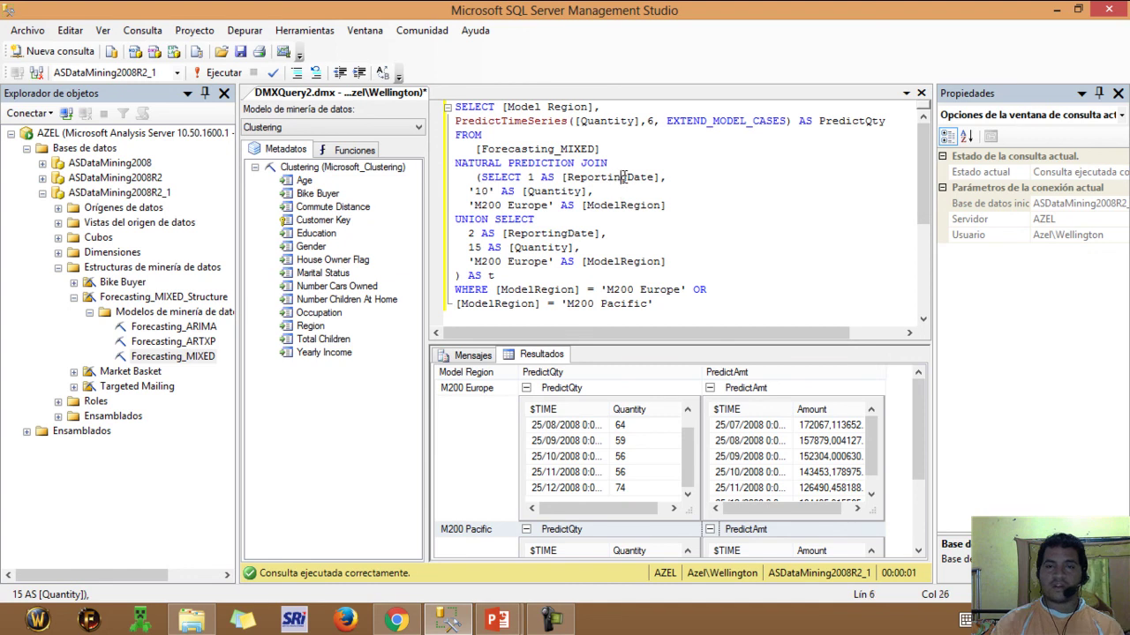
left_click(621, 261)
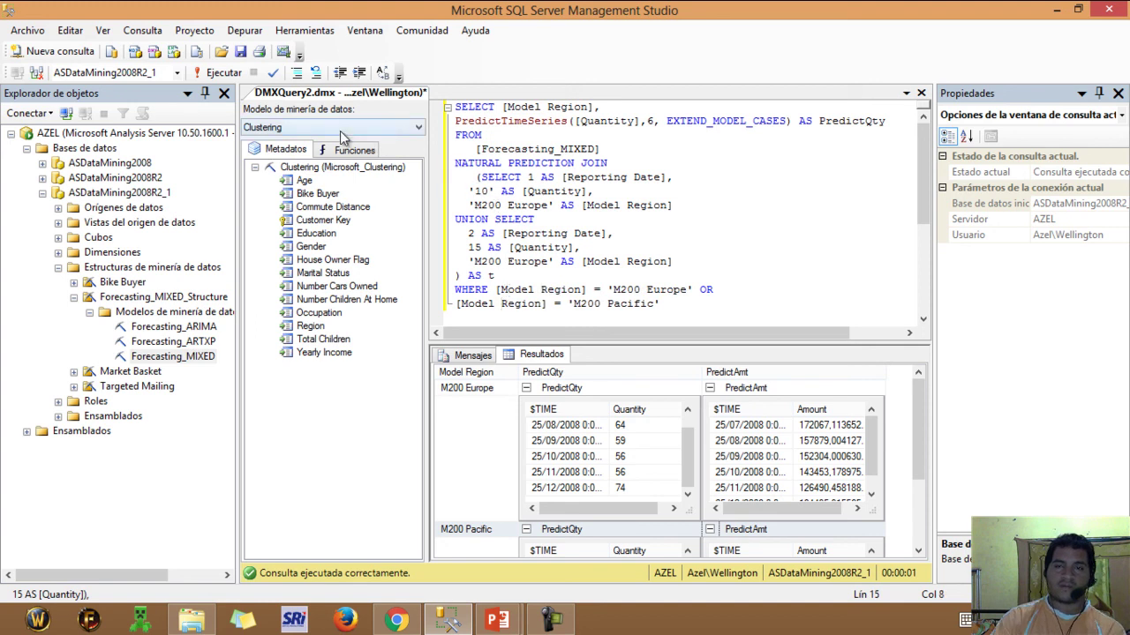
- Execute the corrected EXTEND_MODEL_CASES query and look through the M200 Europe PredictQty values against its UNION SELECT input
left_click(235, 72)
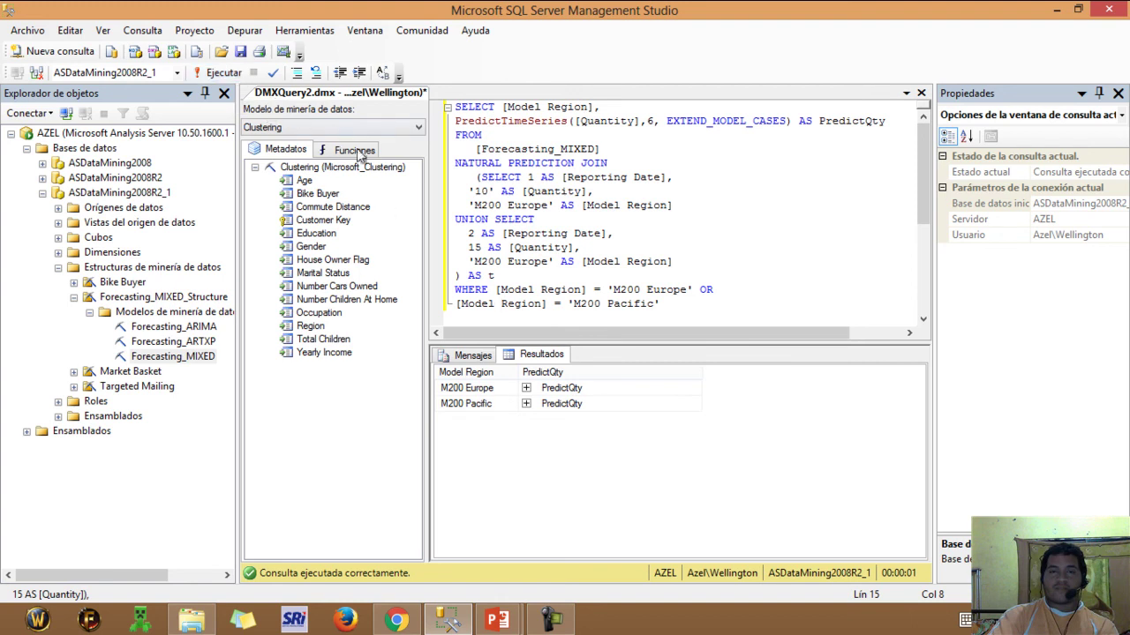
left_click(526, 389)
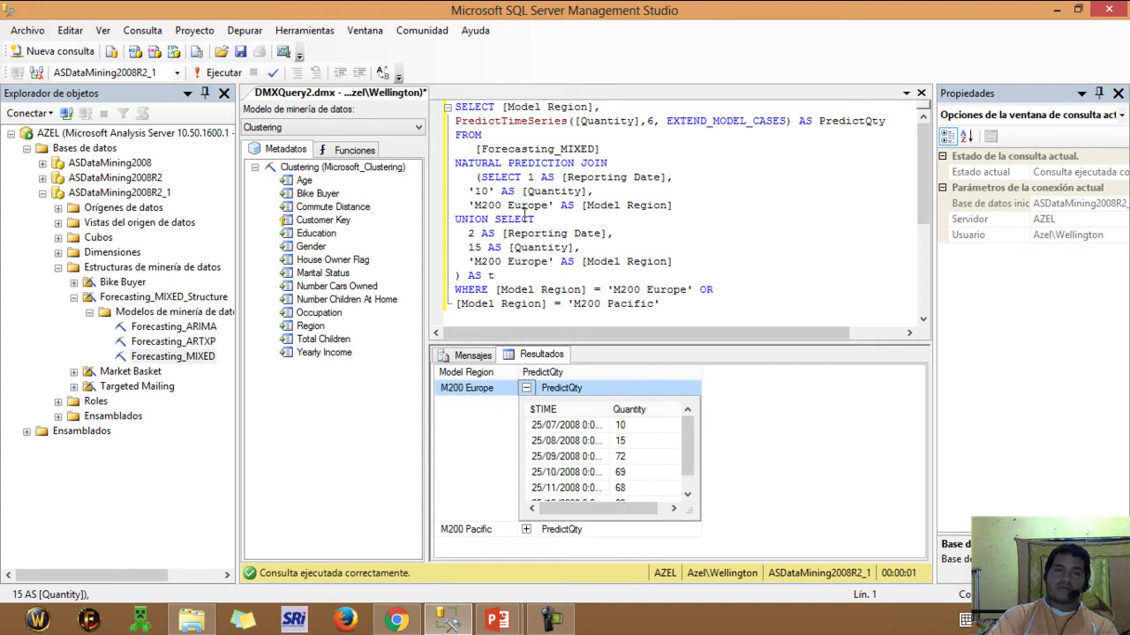
left_click_drag(475, 219, 534, 218)
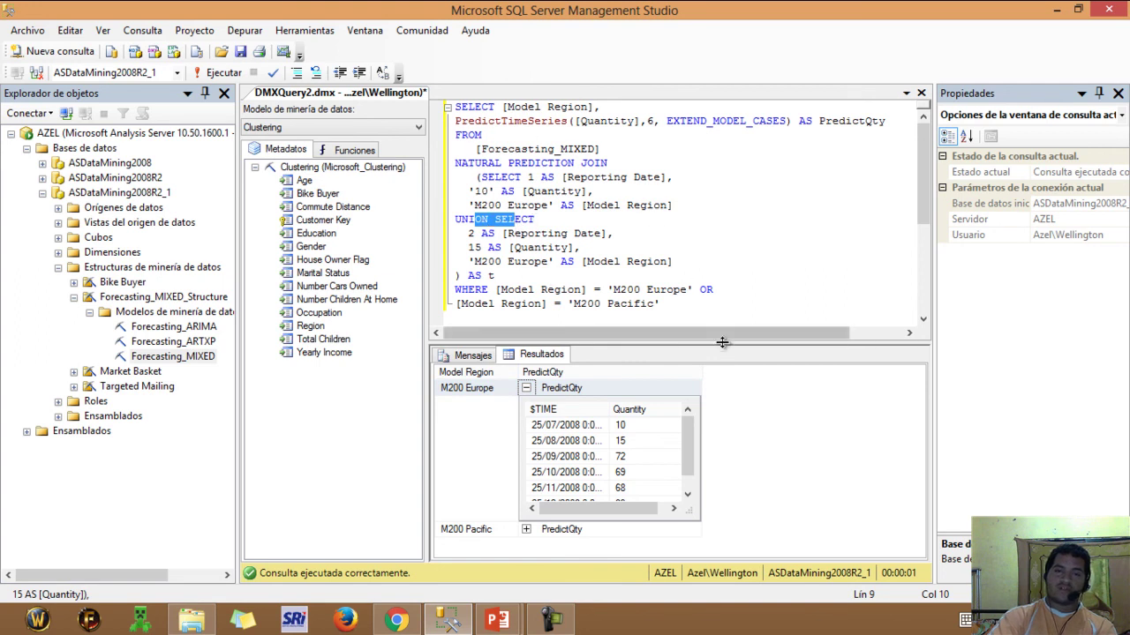
left_click_drag(689, 440, 689, 482)
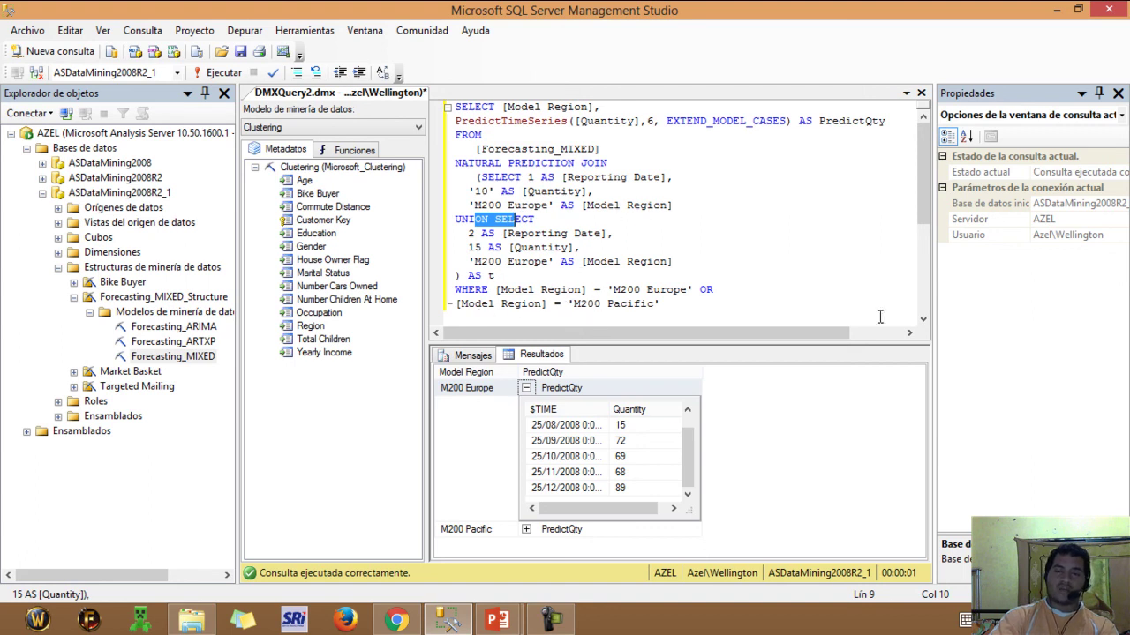
- Expand the M200 Pacific PredictQty results and review the predicted quantities for both regions against the query's WHERE filter
left_click(524, 530)
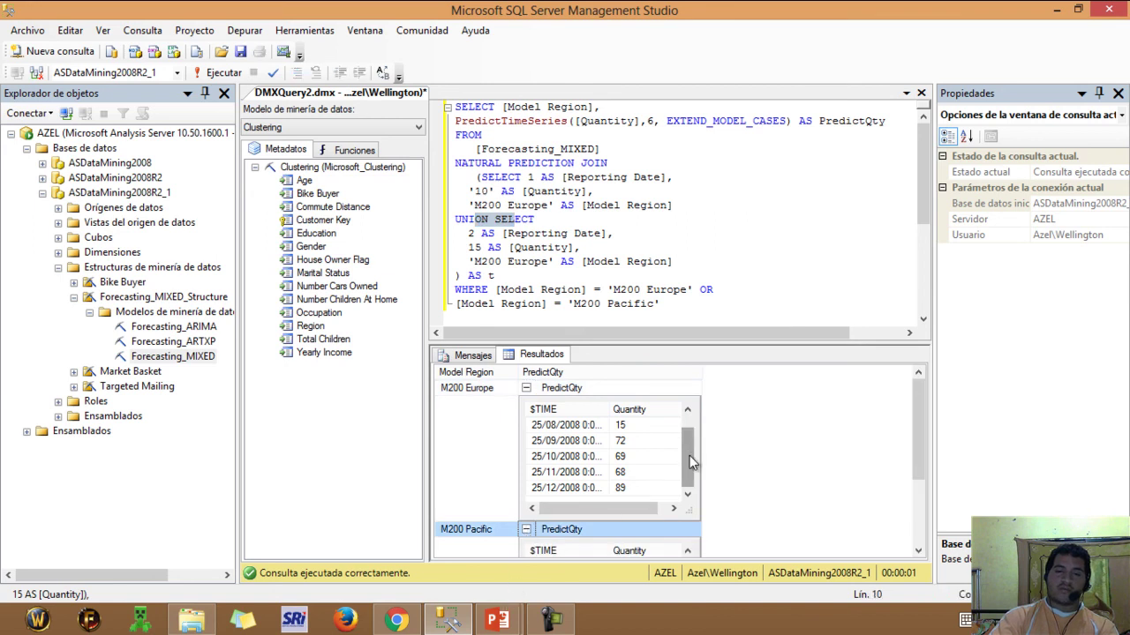
left_click_drag(918, 429, 919, 502)
left_click_drag(693, 467, 686, 440)
left_click_drag(911, 455, 916, 385)
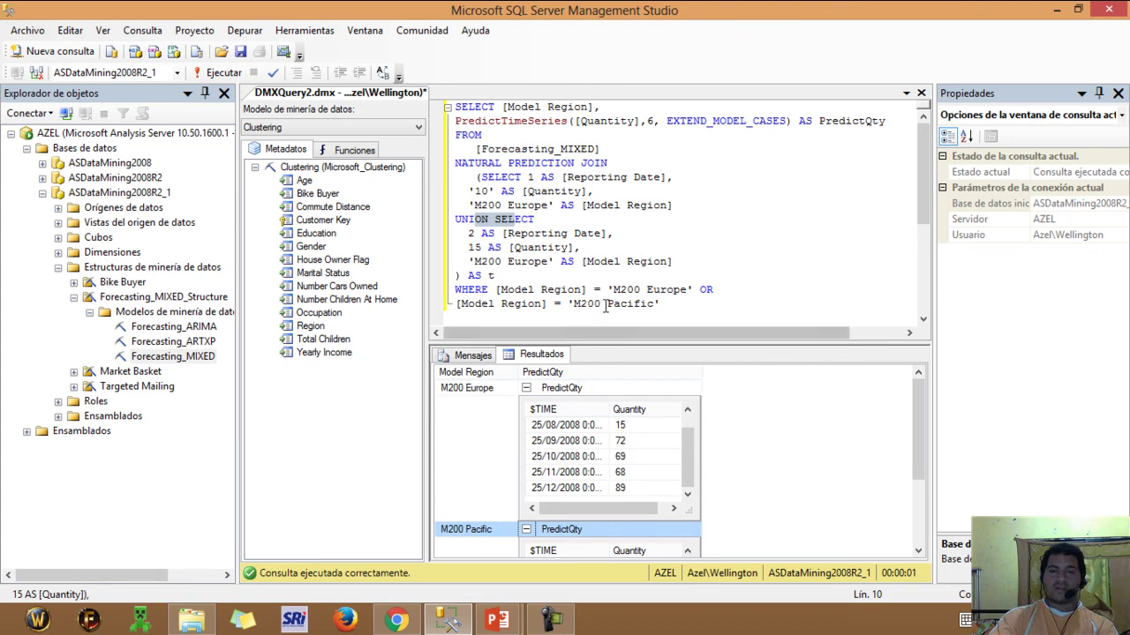
left_click(645, 276)
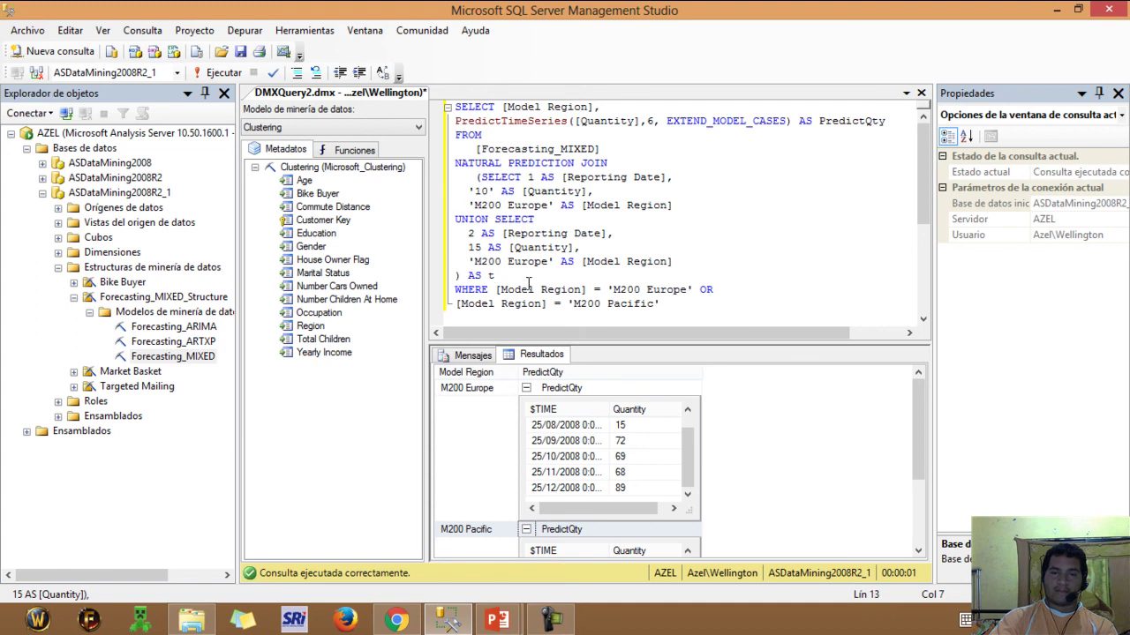
left_click_drag(691, 458, 695, 421)
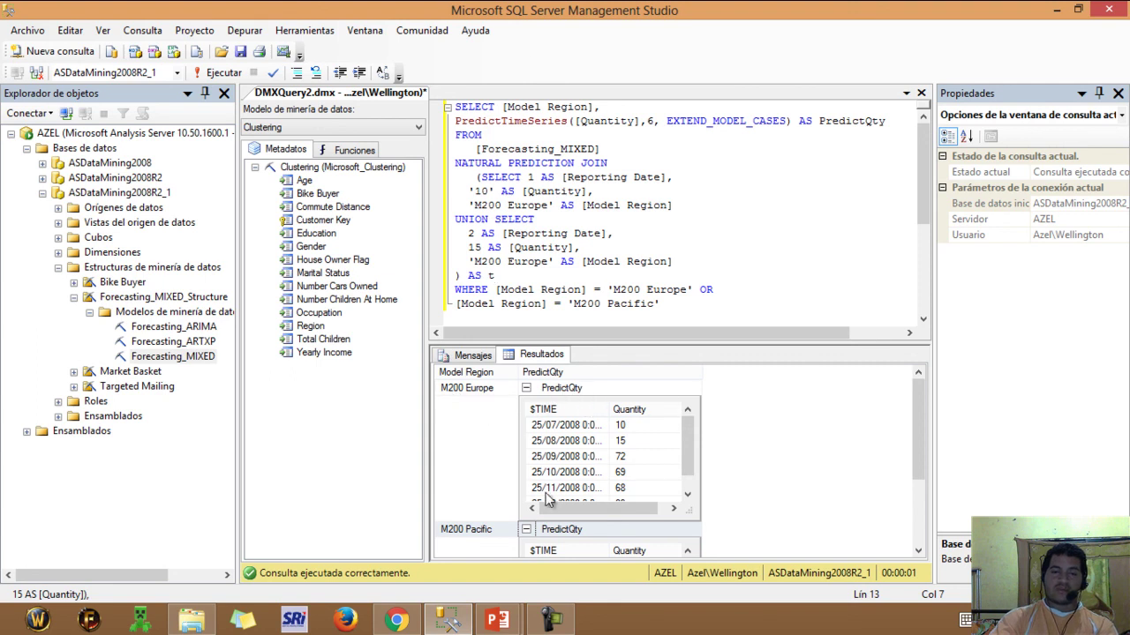
- Switch back to the running PowerPoint slide show at the LECCIÓN #5 slide
mouse_move(496, 620)
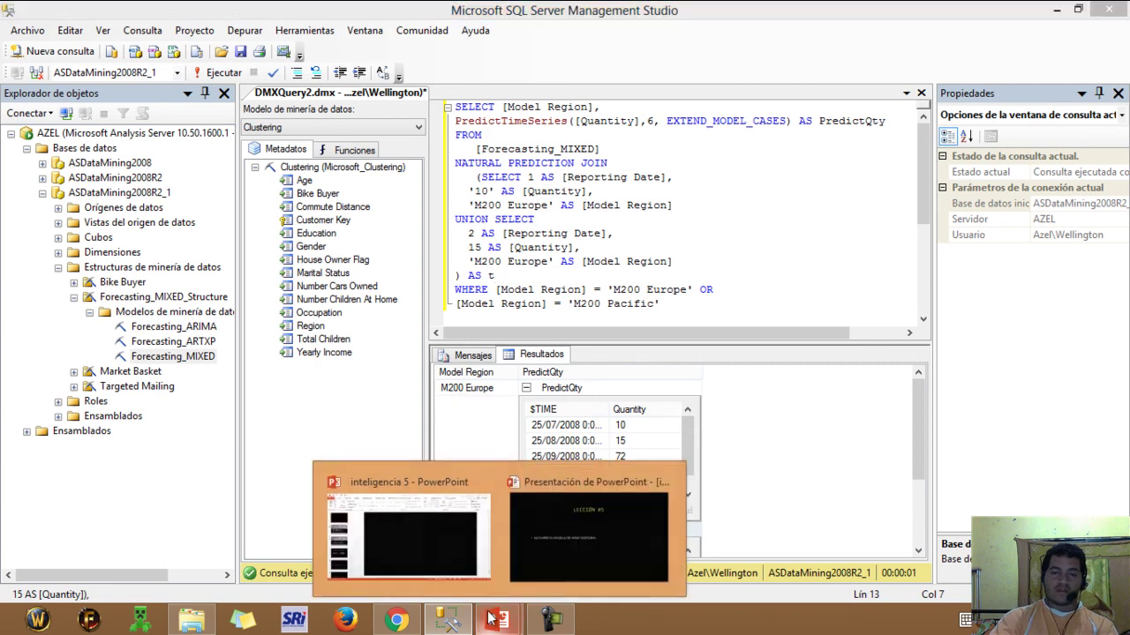
left_click(542, 534)
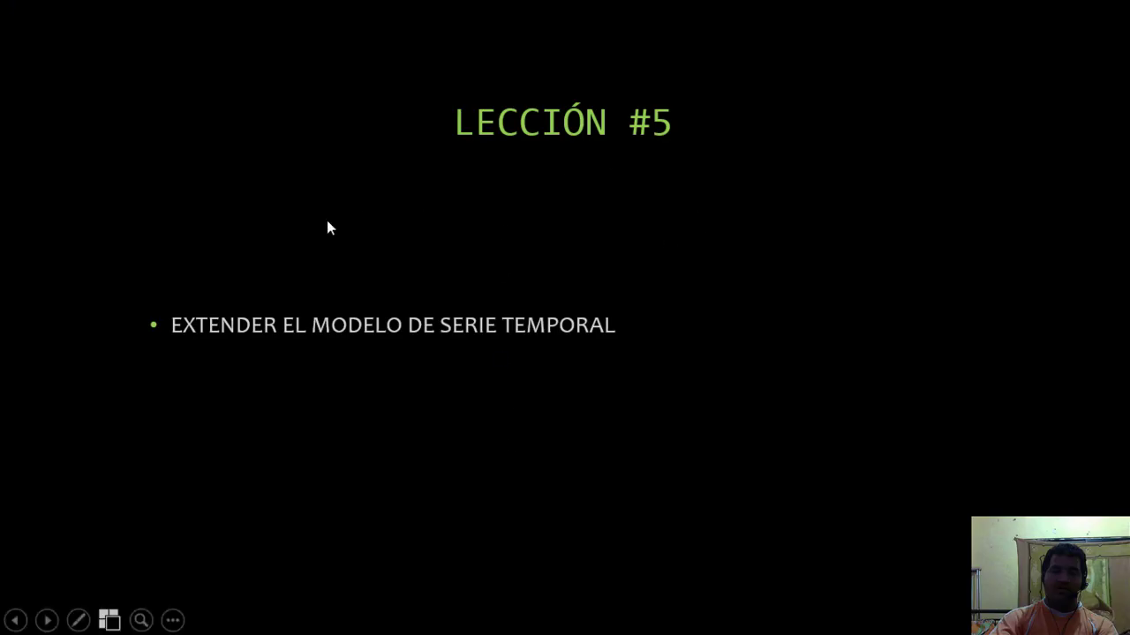